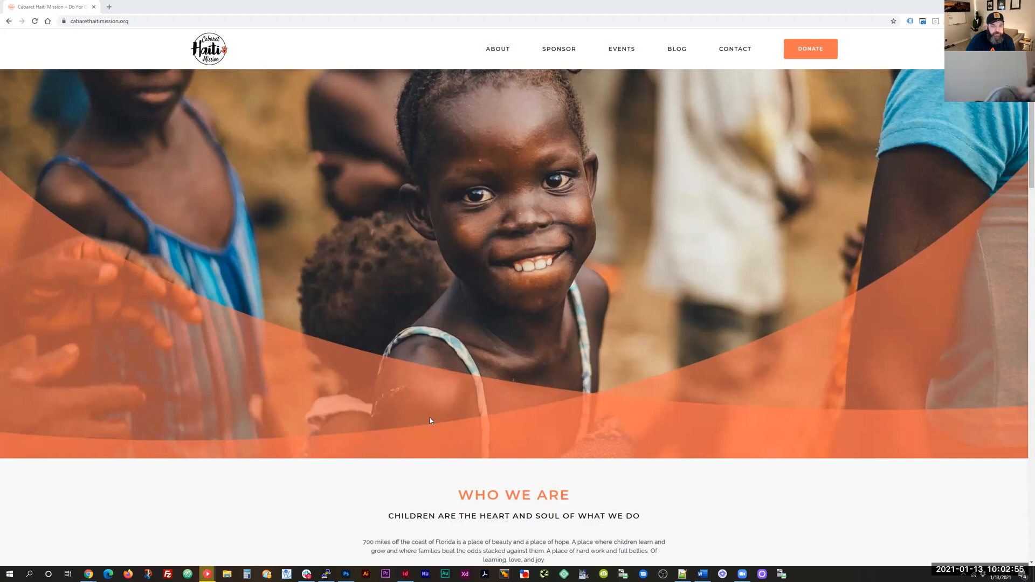
Step: Go to the site's wp-admin address and log in with the saved credentials
scroll(444, 377, "down", 1)
scroll(444, 377, "up", 1)
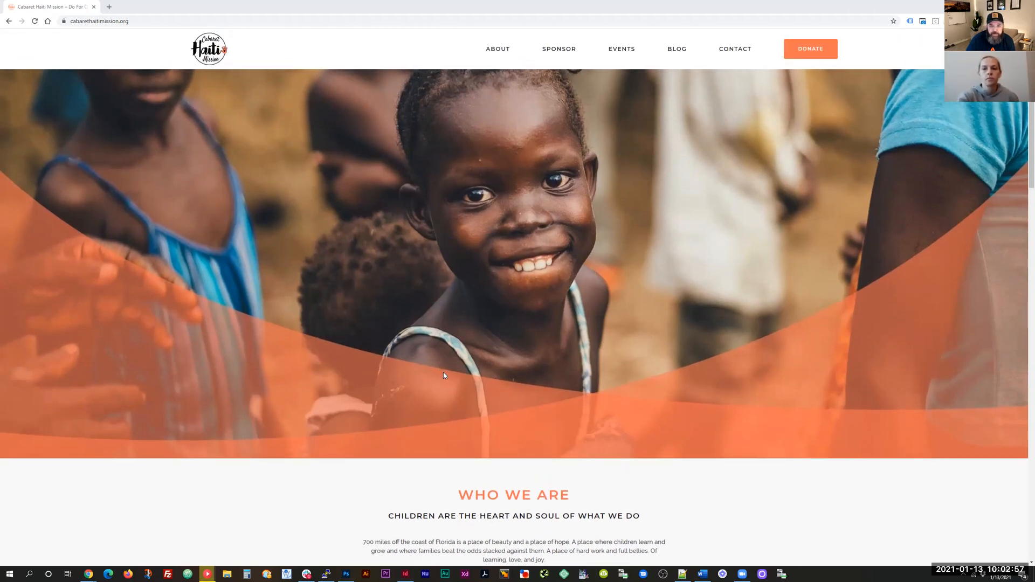
left_click(181, 22)
left_click(180, 22)
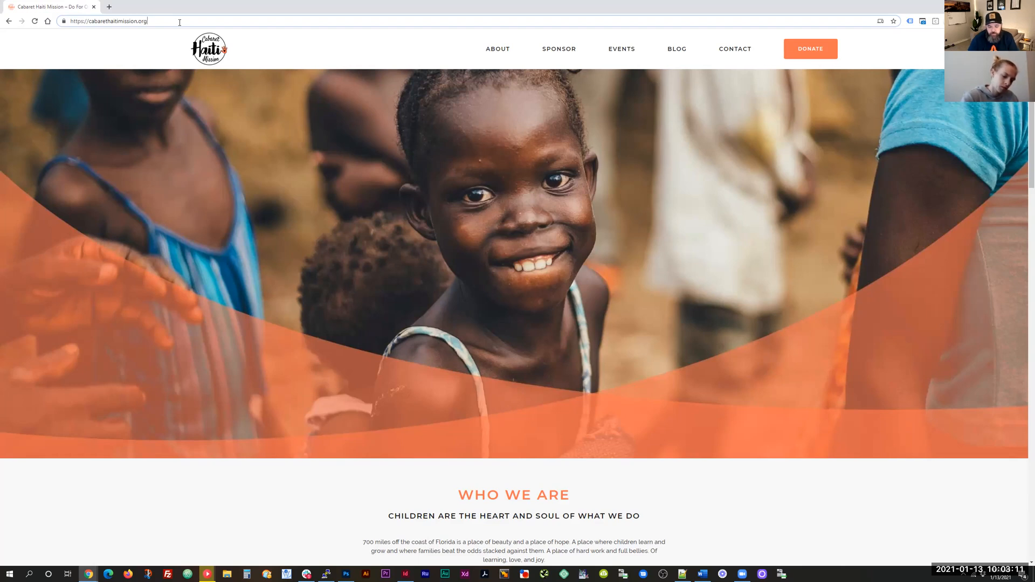
left_click(180, 22)
type("wp-admin")
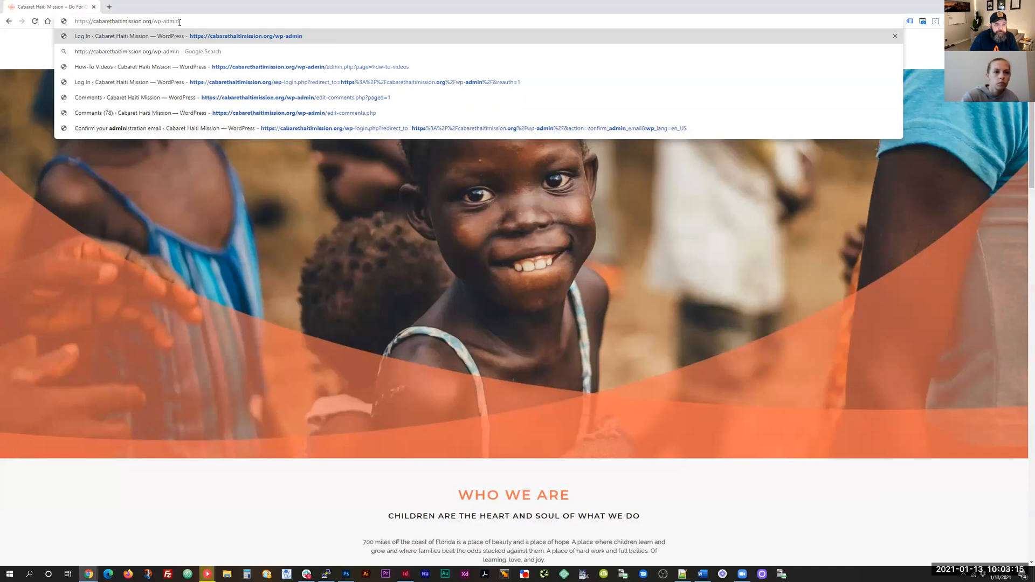
key("Return")
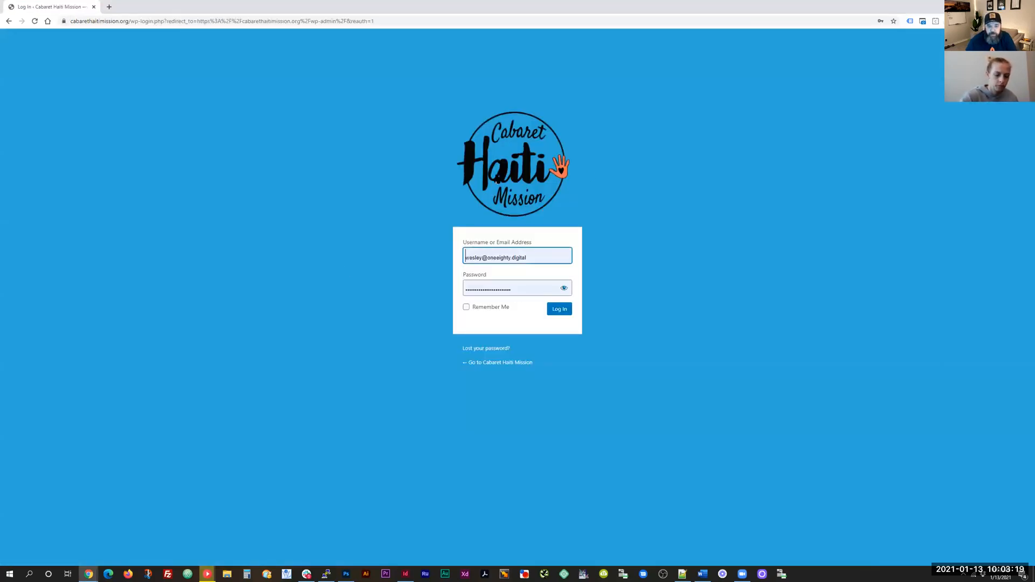
left_click(565, 315)
left_click(565, 315)
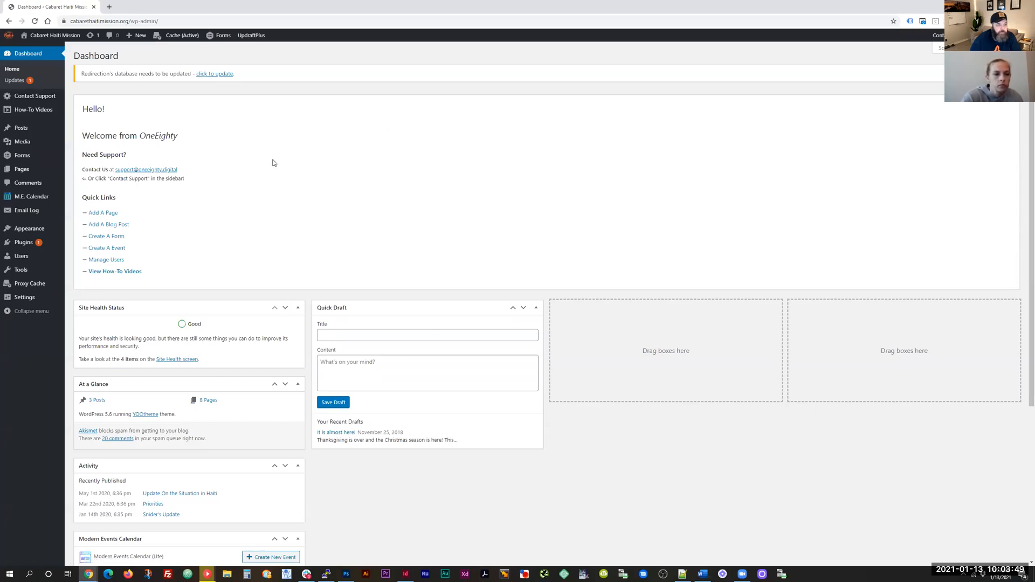
Step: Browse the How-To Videos tabs: The Page Builder, Events, Forms, then Just For You
left_click(27, 115)
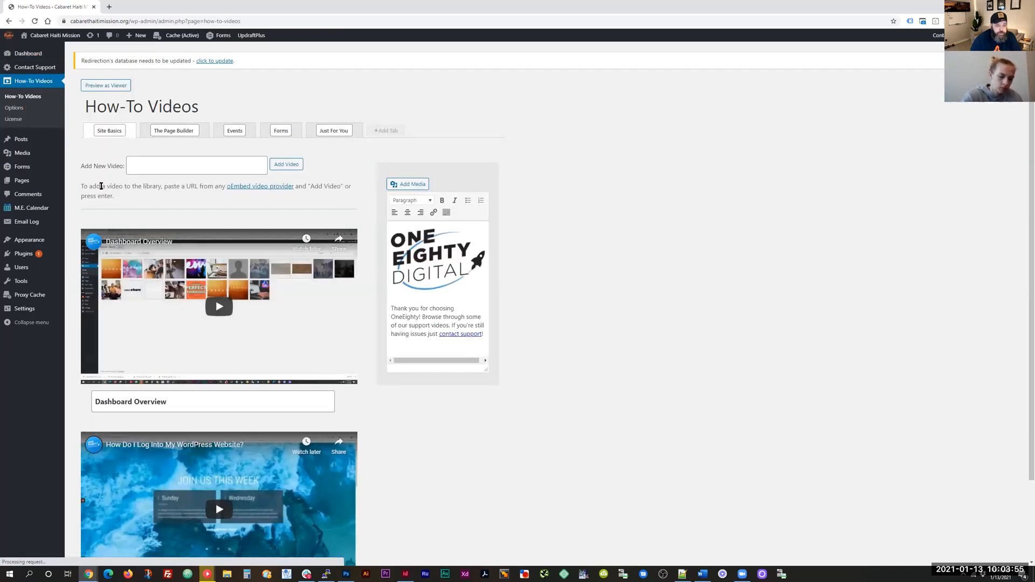
scroll(364, 208, "down", 1)
scroll(370, 208, "down", 1)
scroll(370, 208, "up", 3)
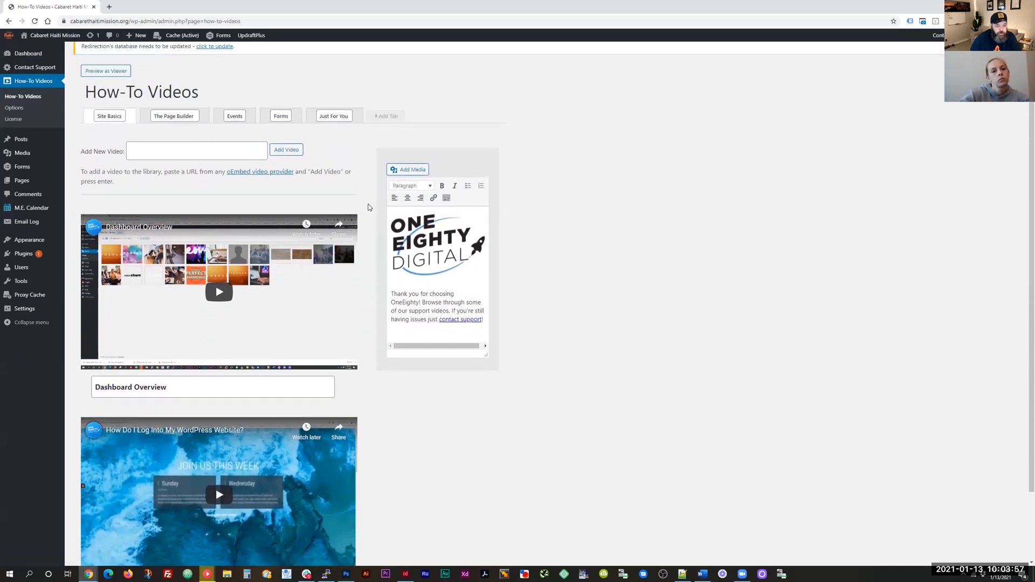
left_click(173, 131)
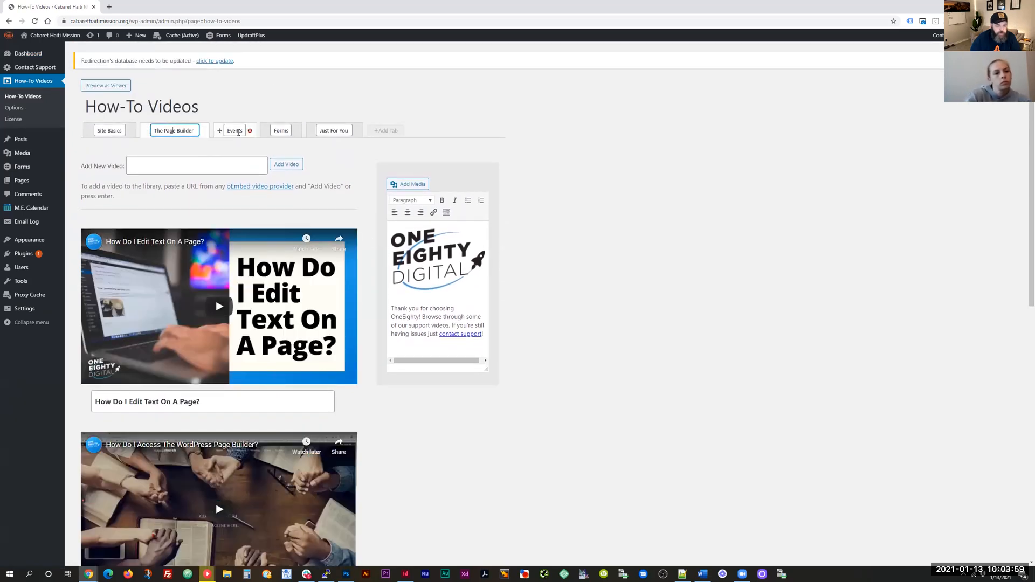
left_click(235, 131)
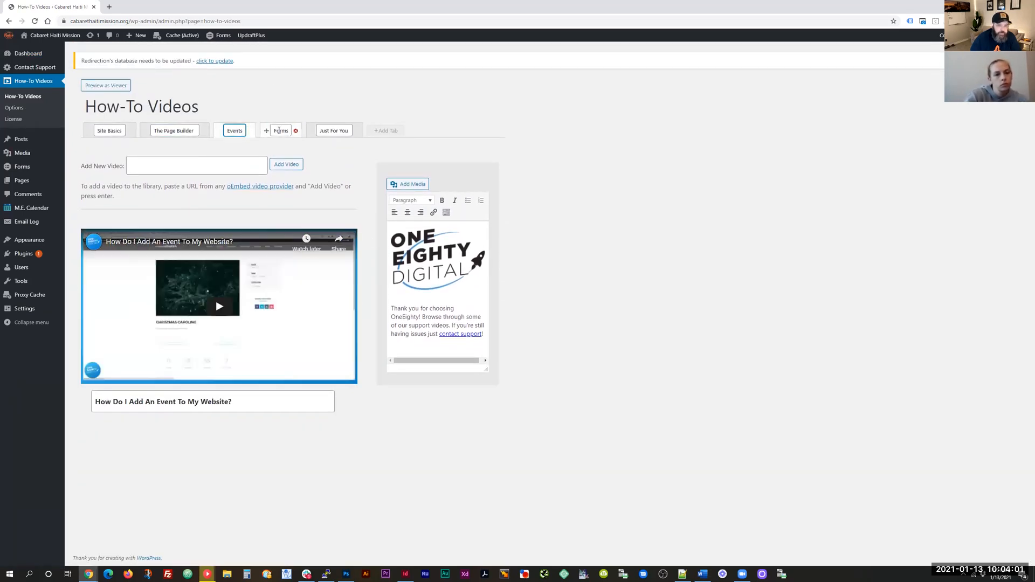
left_click(281, 131)
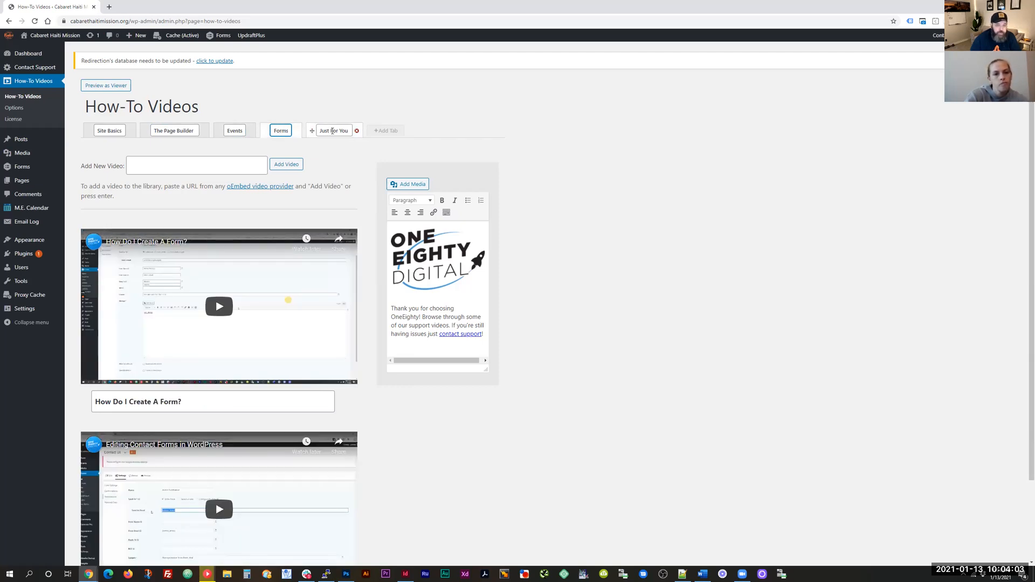
left_click(333, 131)
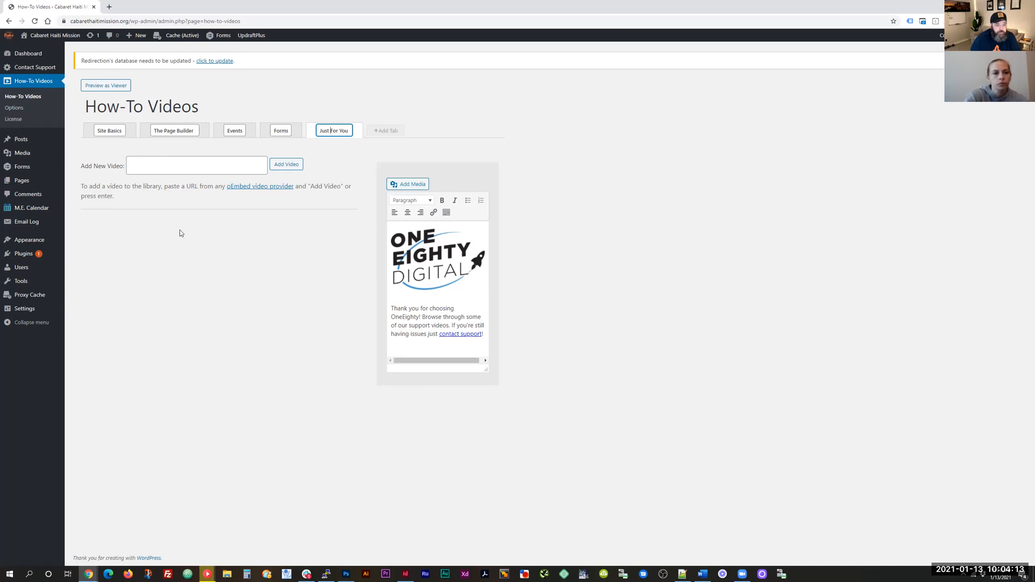
mouse_move(22, 141)
Step: Open the public site in a new browser tab and go to its Blog page
mouse_move(53, 36)
right_click(22, 48)
left_click(40, 55)
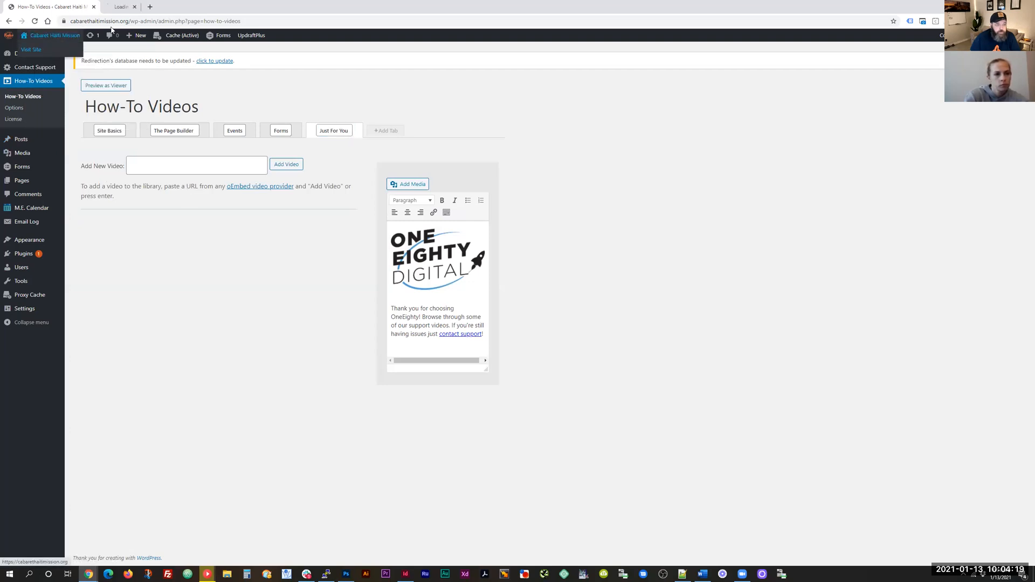
key("ctrl+Tab")
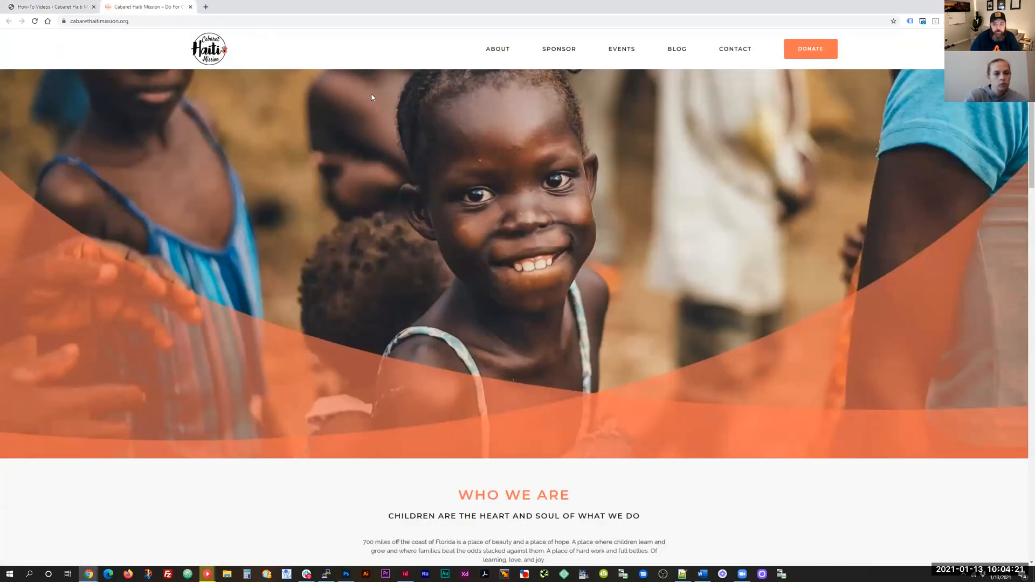
left_click(678, 52)
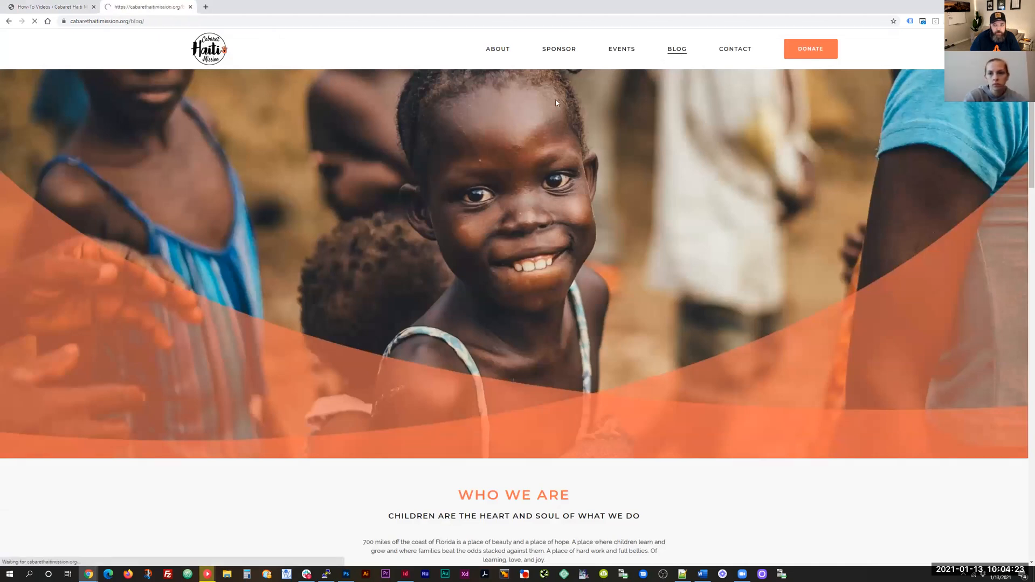
Step: Back in the admin tab, open Posts > All Posts
left_click(50, 6)
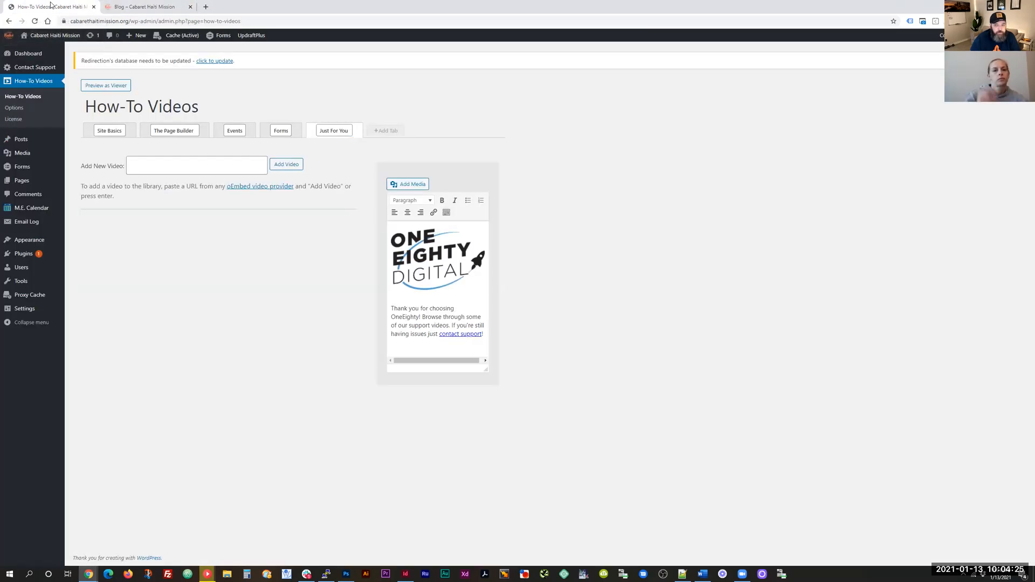
mouse_move(50, 143)
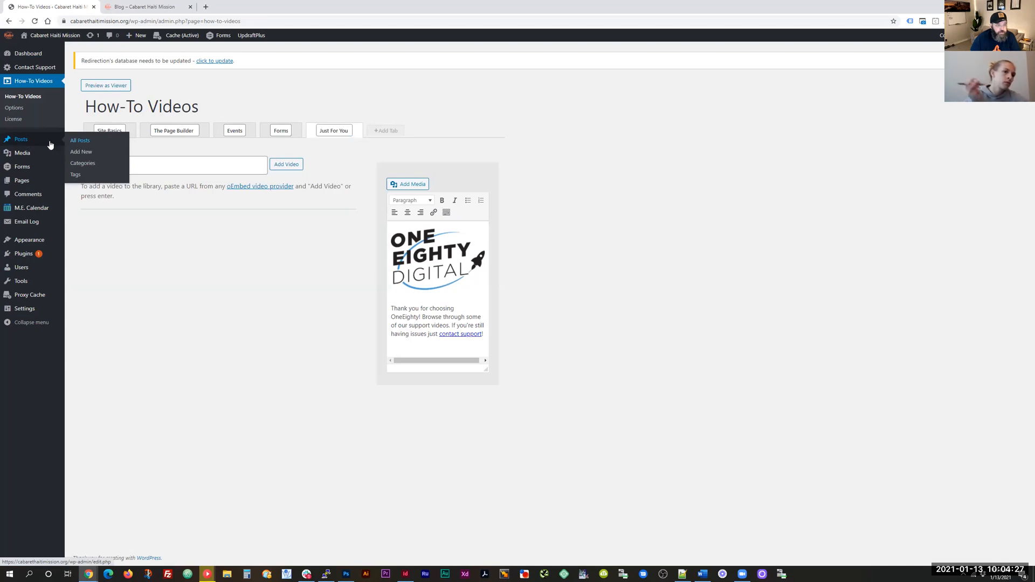
left_click(79, 142)
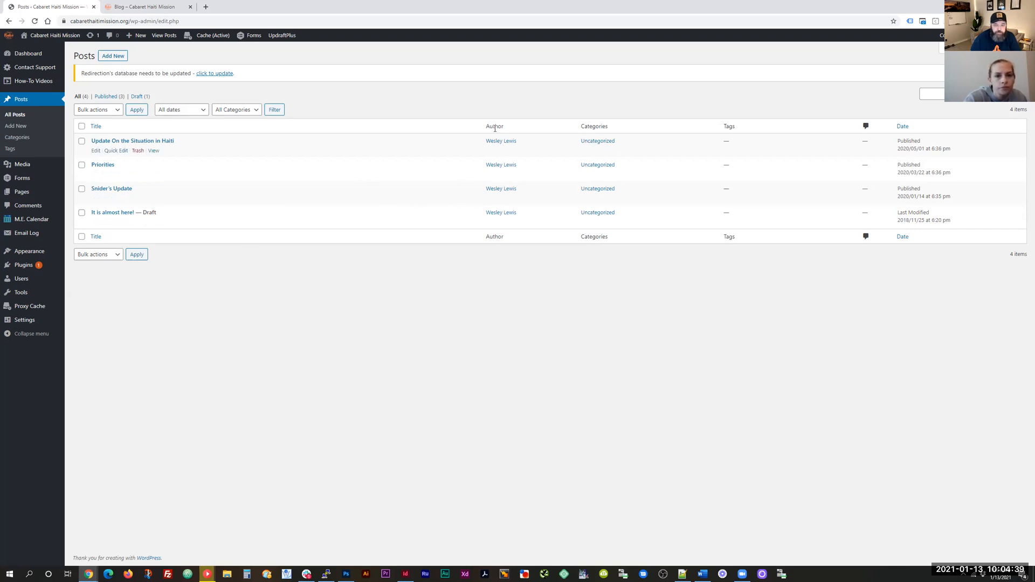
Step: Start a blank new post, show the extra toolbar, and open the publish date settings
left_click(117, 57)
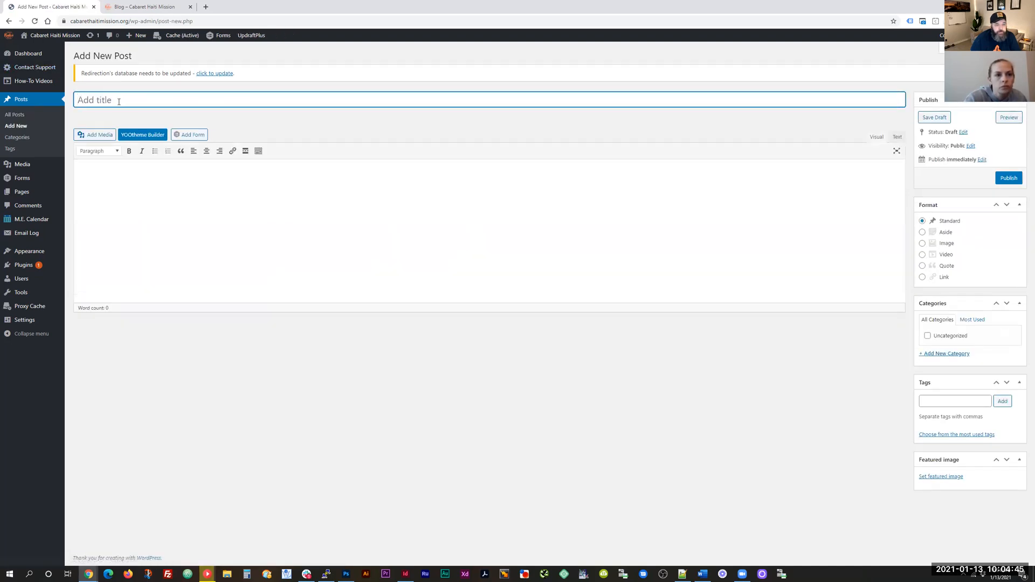
left_click(327, 226)
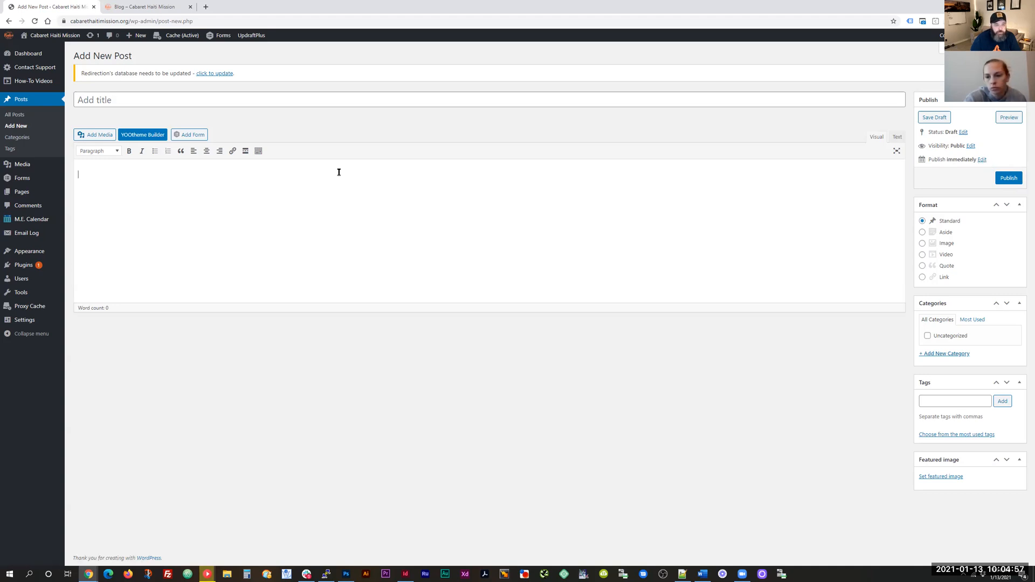
left_click(258, 152)
left_click(982, 160)
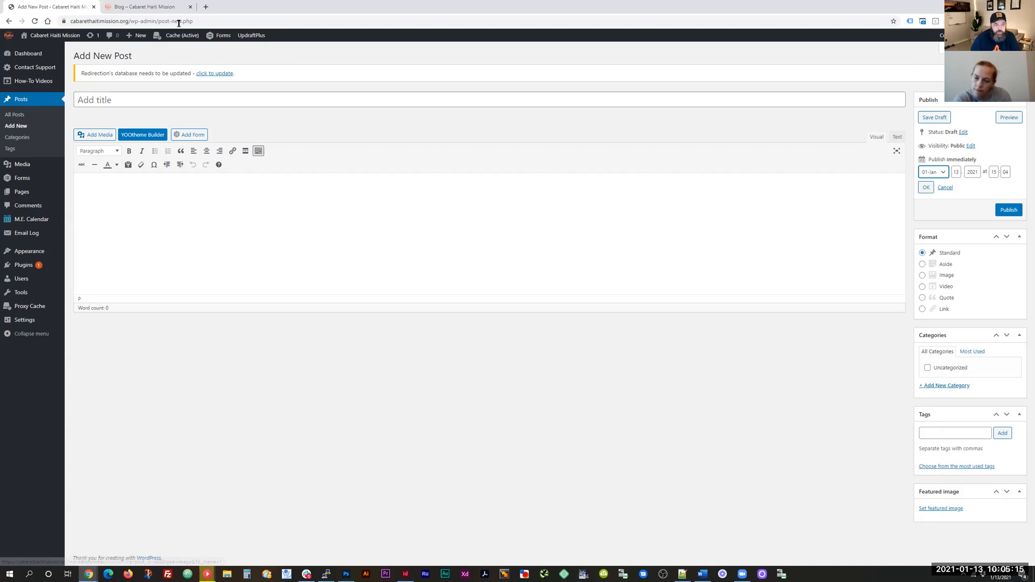
key("ctrl+Tab")
Step: Read the Update On the Situation in Haiti post on the site, then return to the new post editor
left_click(425, 257)
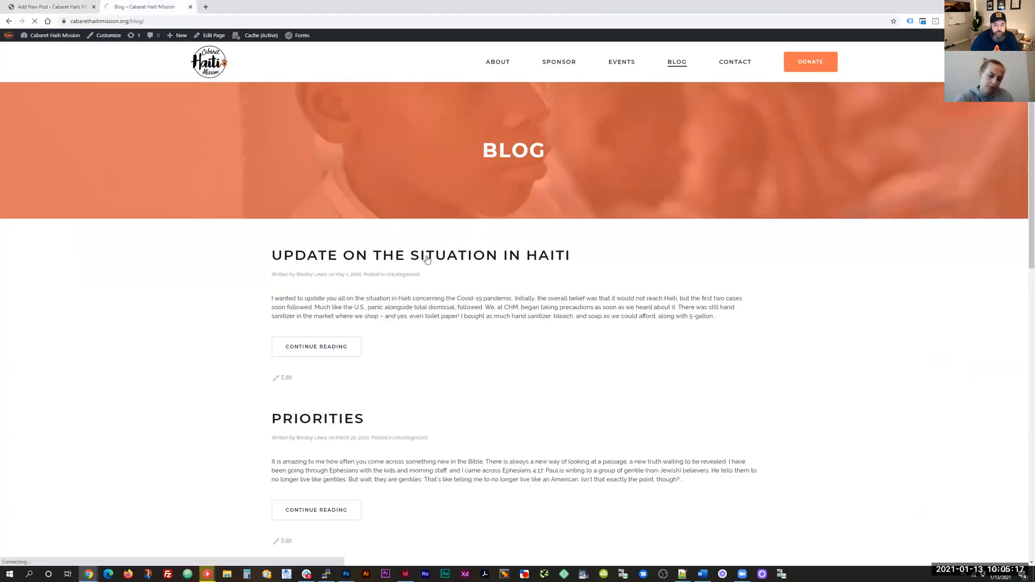
scroll(462, 277, "down", 3)
scroll(381, 169, "up", 3)
left_click(63, 5)
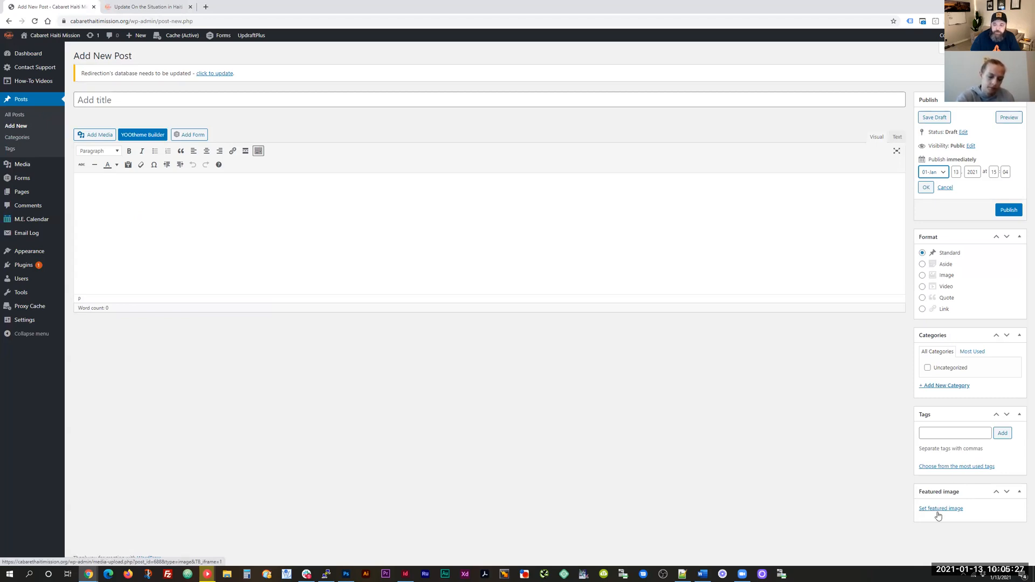
left_click(156, 7)
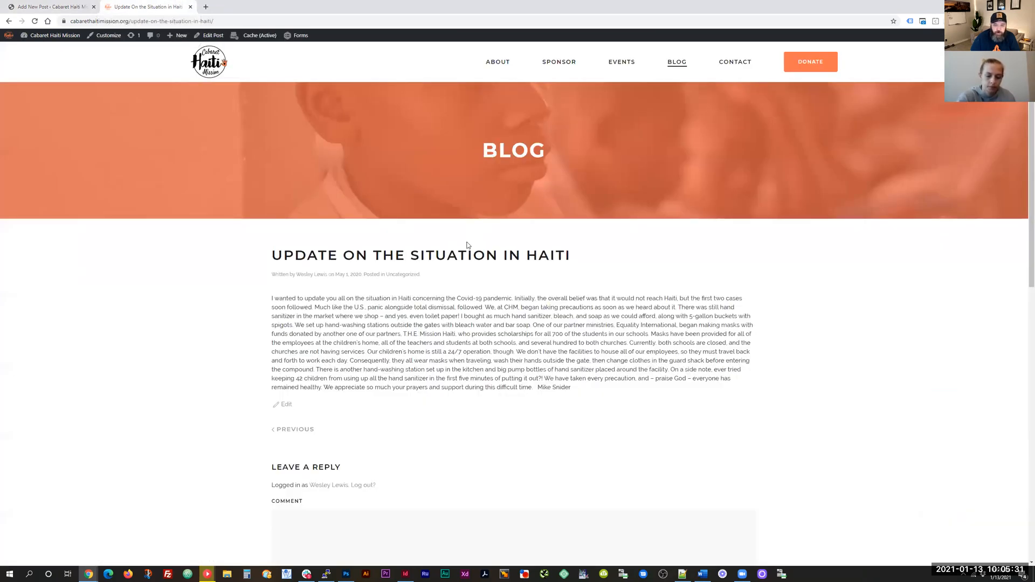
scroll(324, 298, "down", 2)
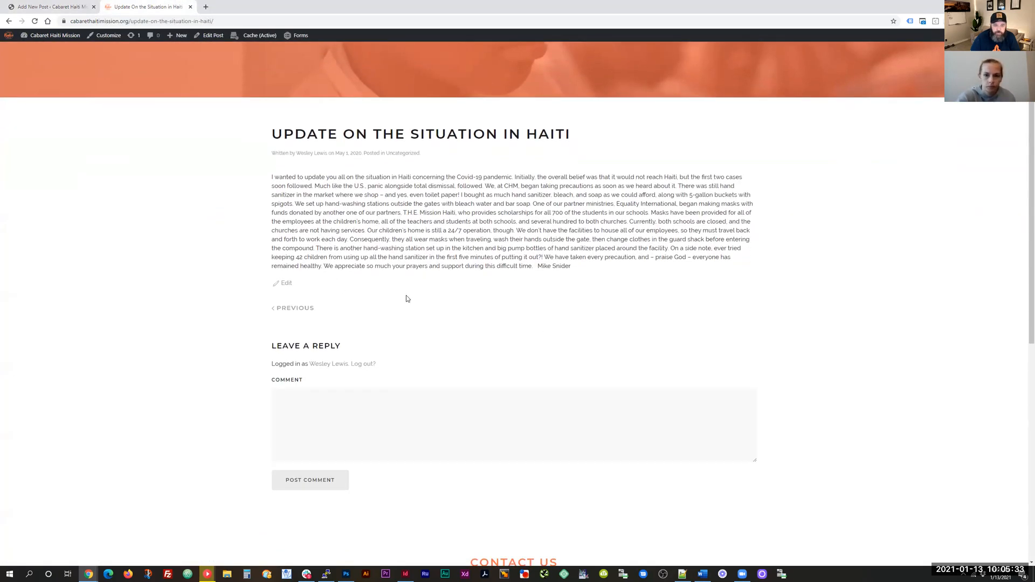
left_click(52, 7)
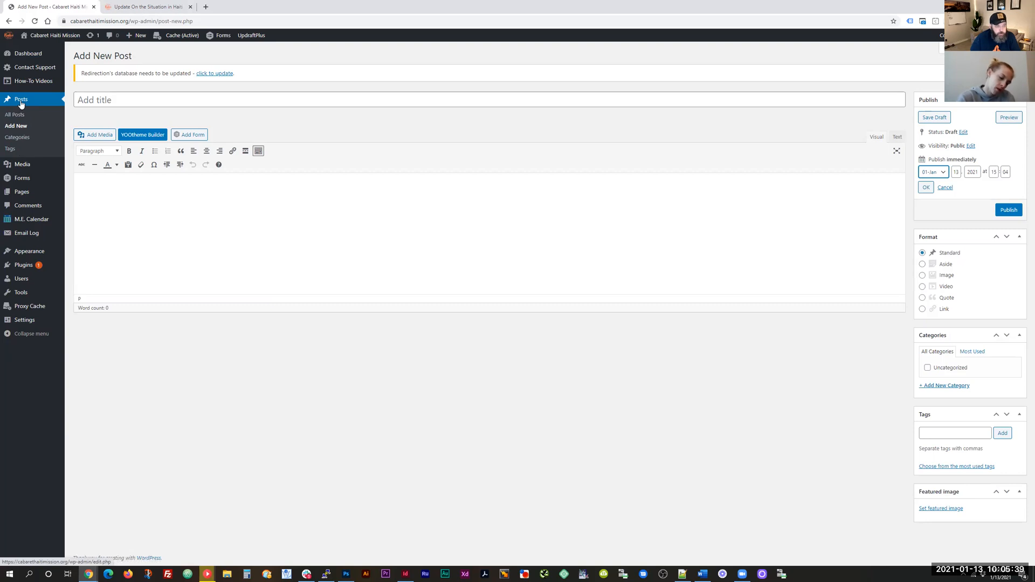
Step: Open Media > Add New and cancel the file chooser without uploading anything
mouse_move(24, 168)
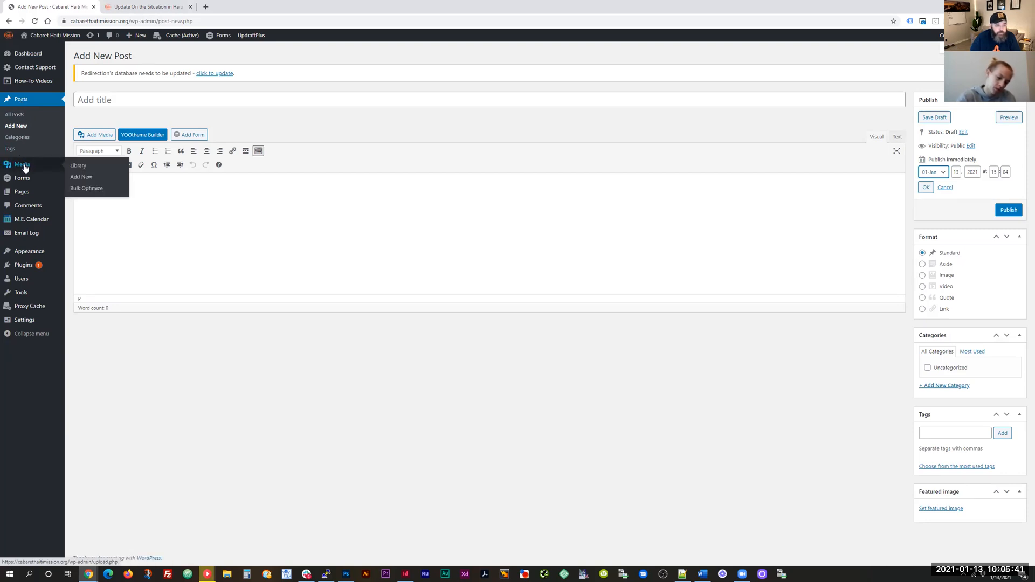
left_click(24, 168)
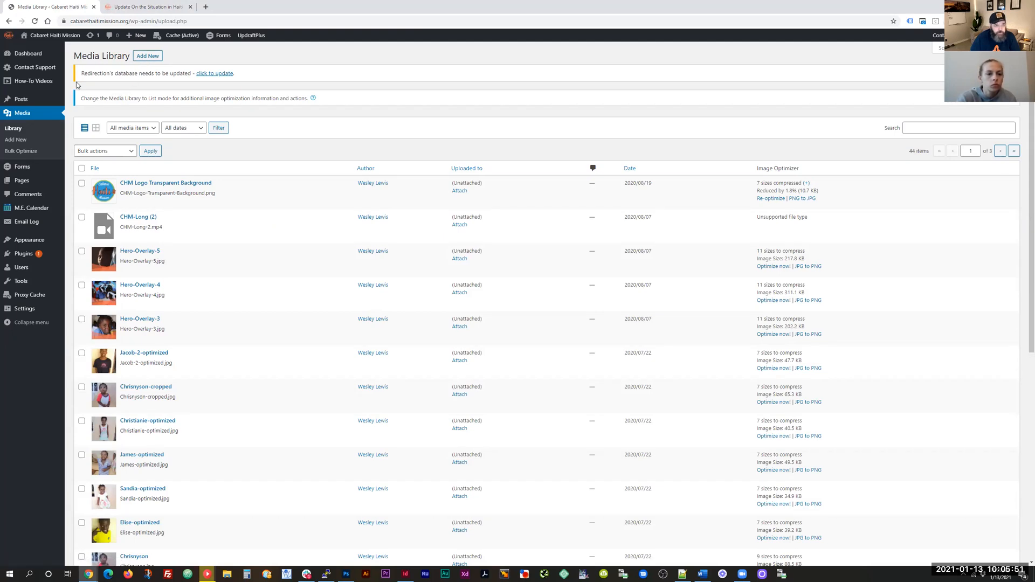
mouse_move(21, 101)
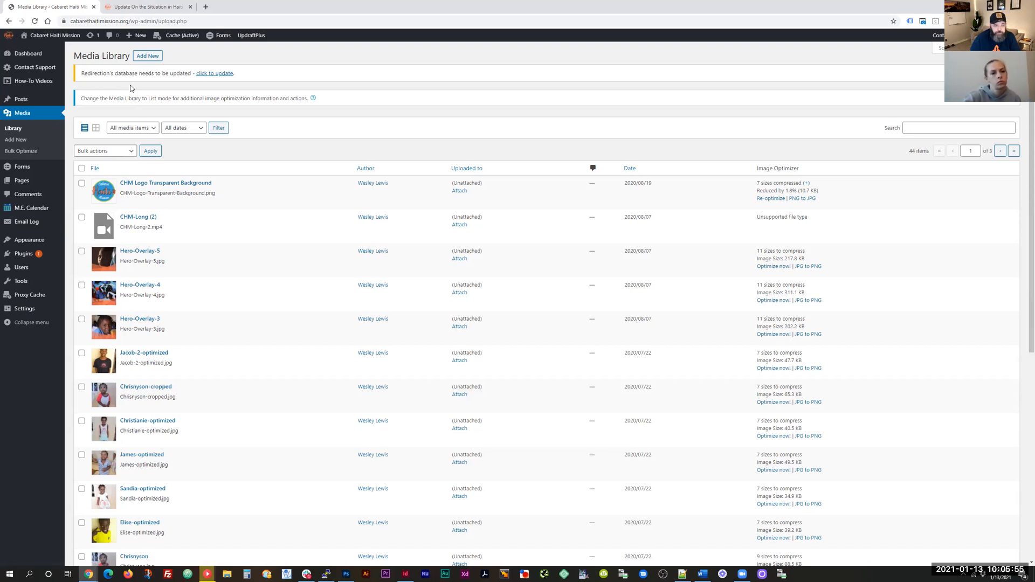
left_click(155, 56)
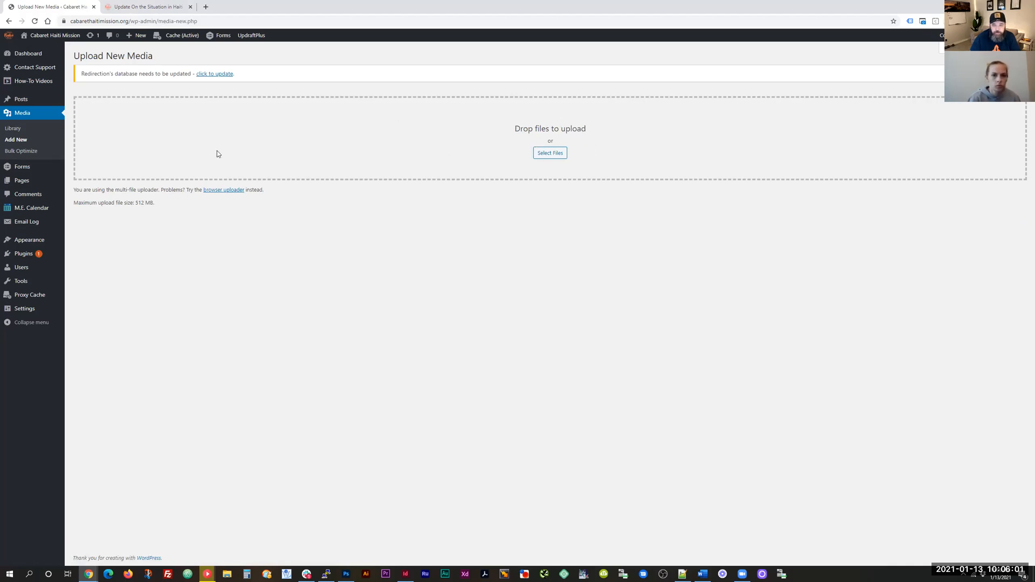
left_click(543, 155)
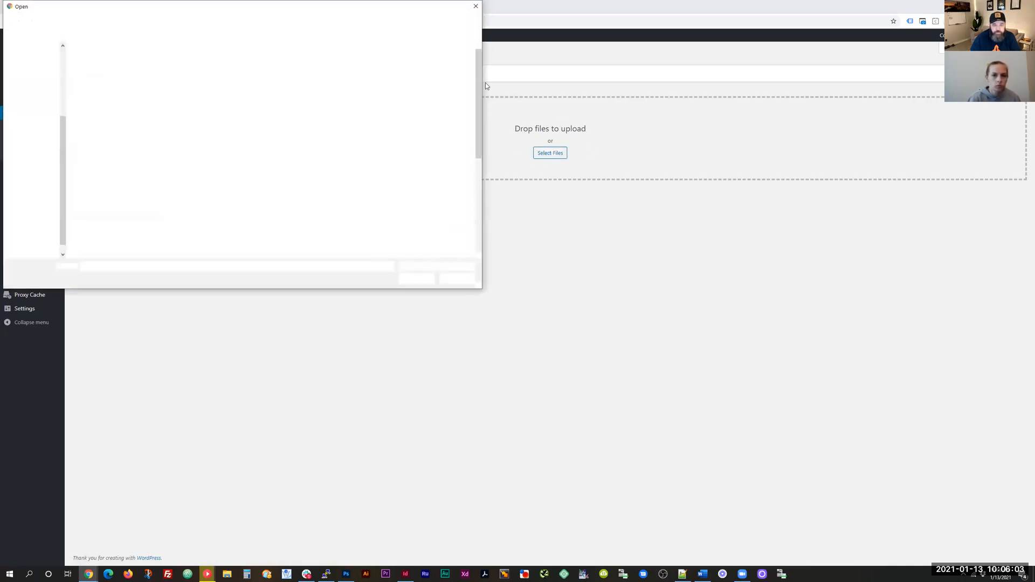
left_click(477, 5)
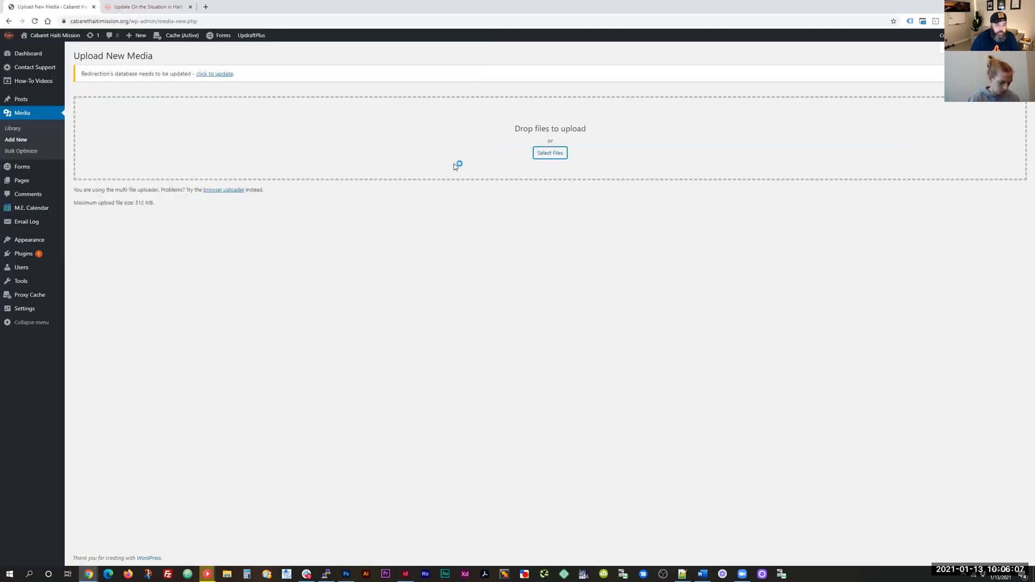
Step: Switch the Media Library to grid view, then open the Forms list
left_click(12, 131)
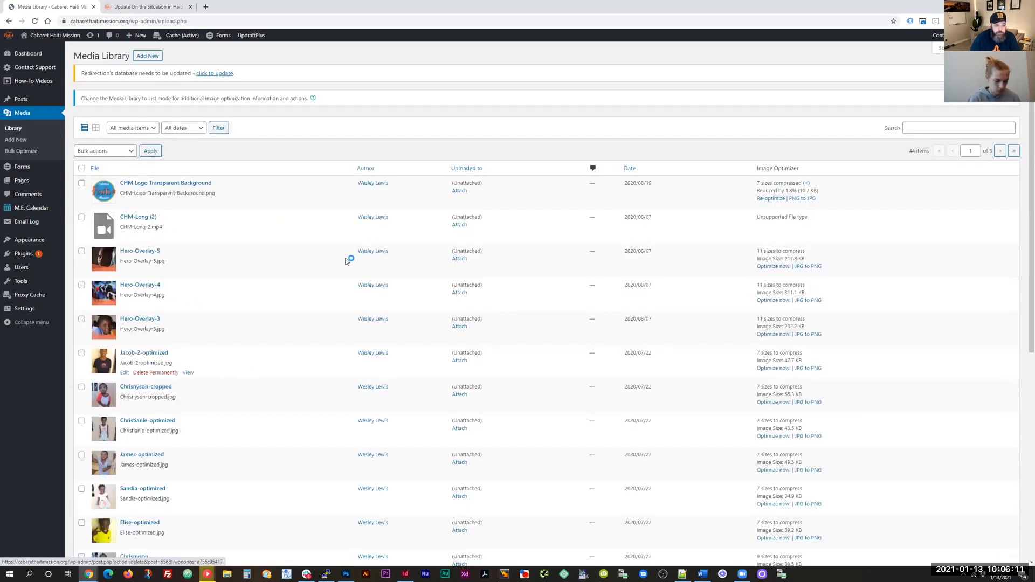
left_click(96, 128)
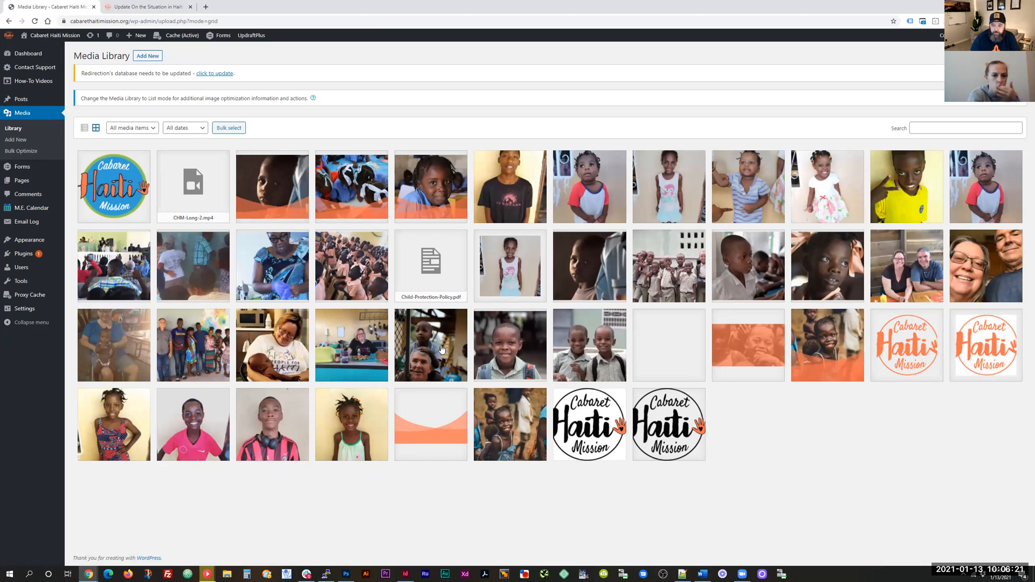
mouse_move(23, 172)
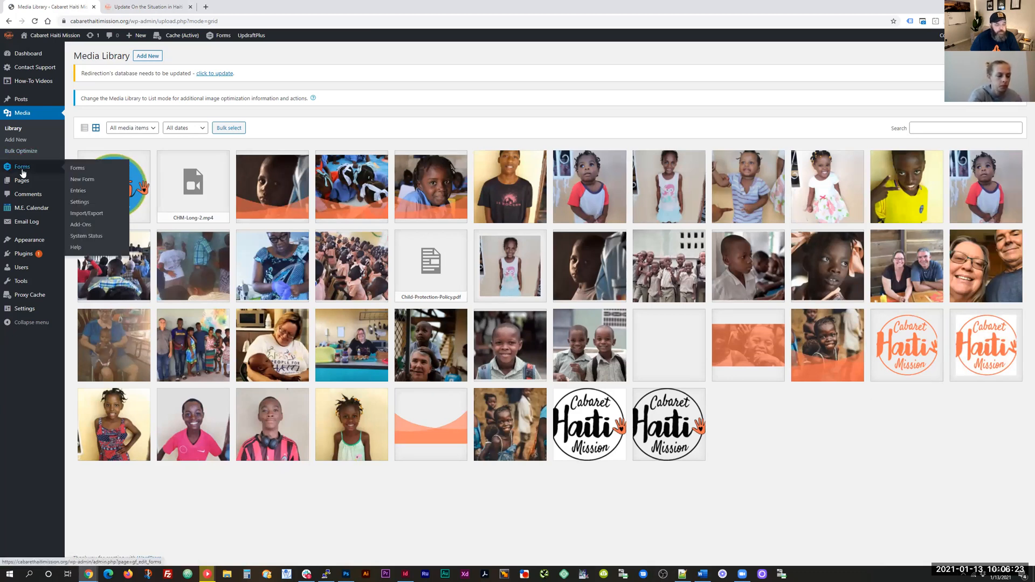
left_click(76, 169)
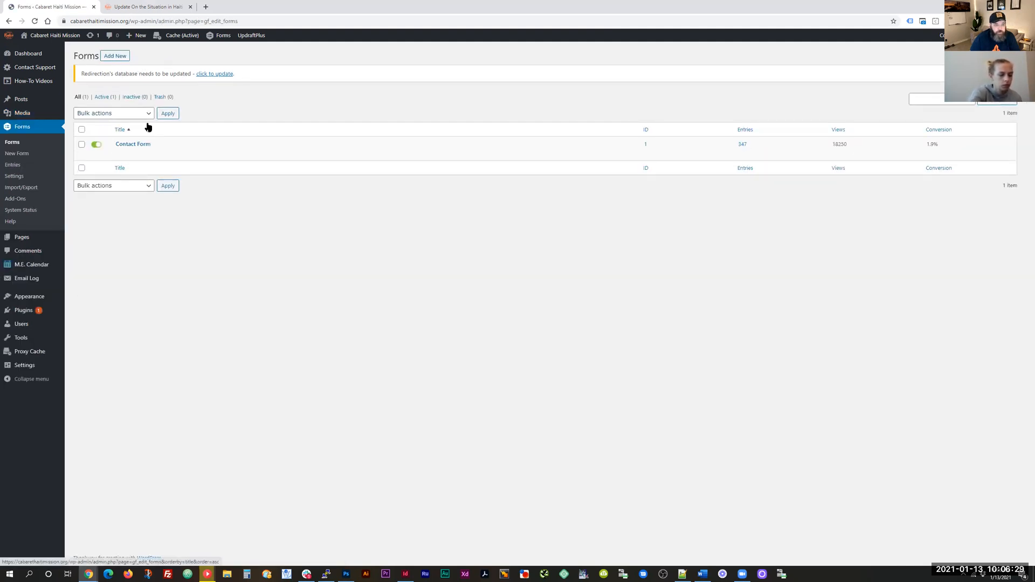
Step: Create a new form named 'Test Form'
left_click(115, 57)
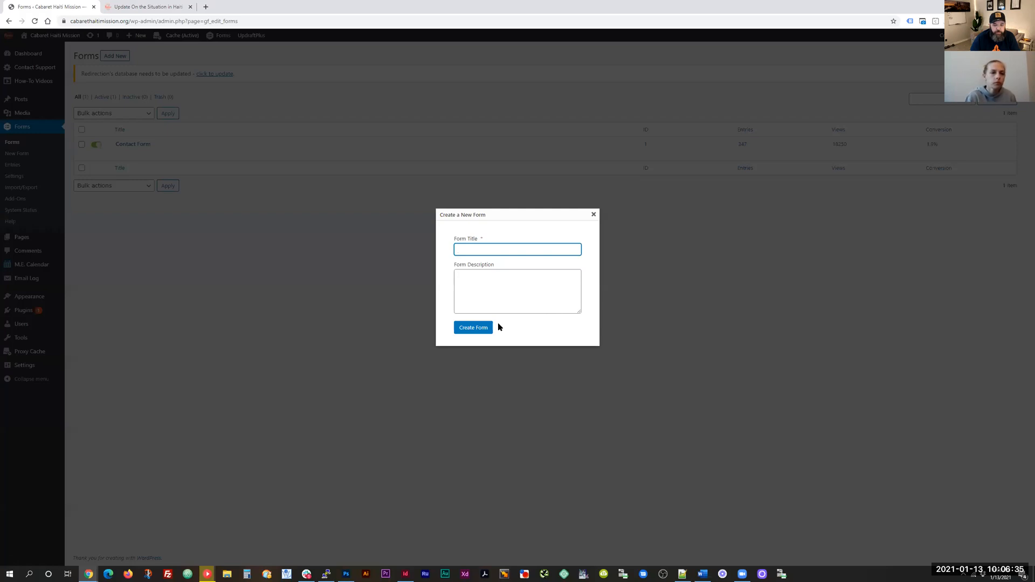
type("Test Form")
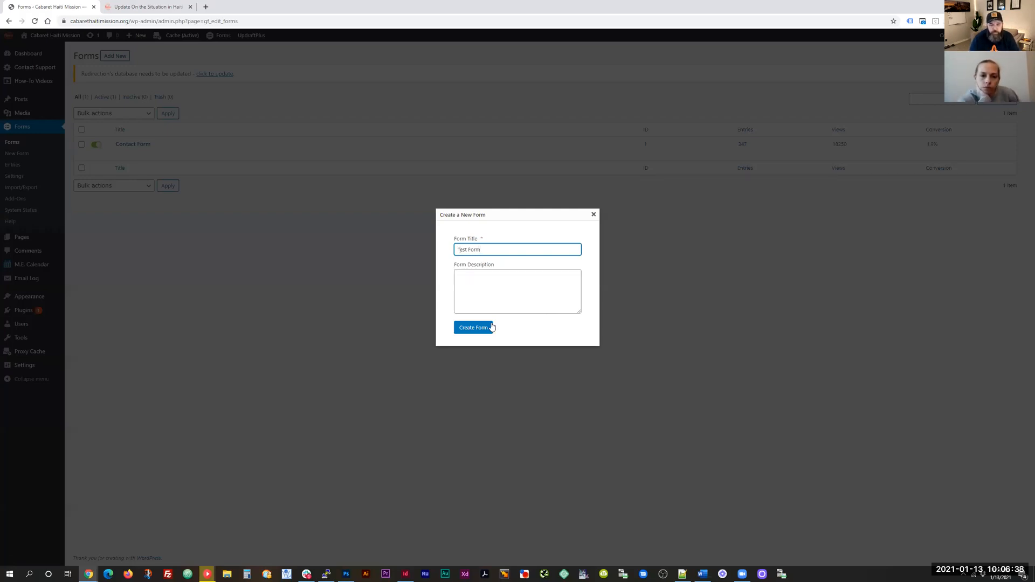
left_click(491, 327)
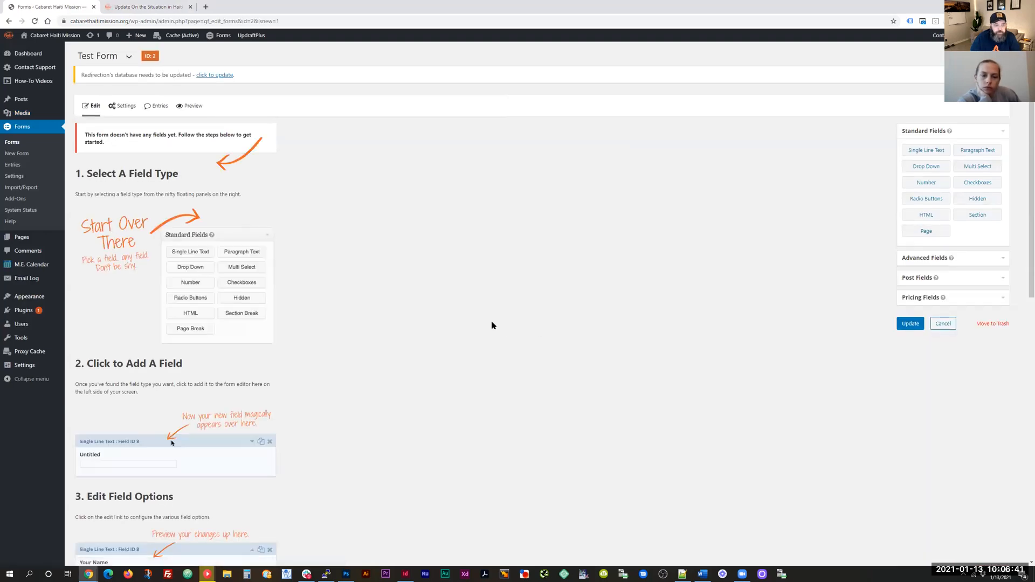
Step: Add one Single Line Text field to Test Form and collapse its settings
scroll(491, 325, "down", 1)
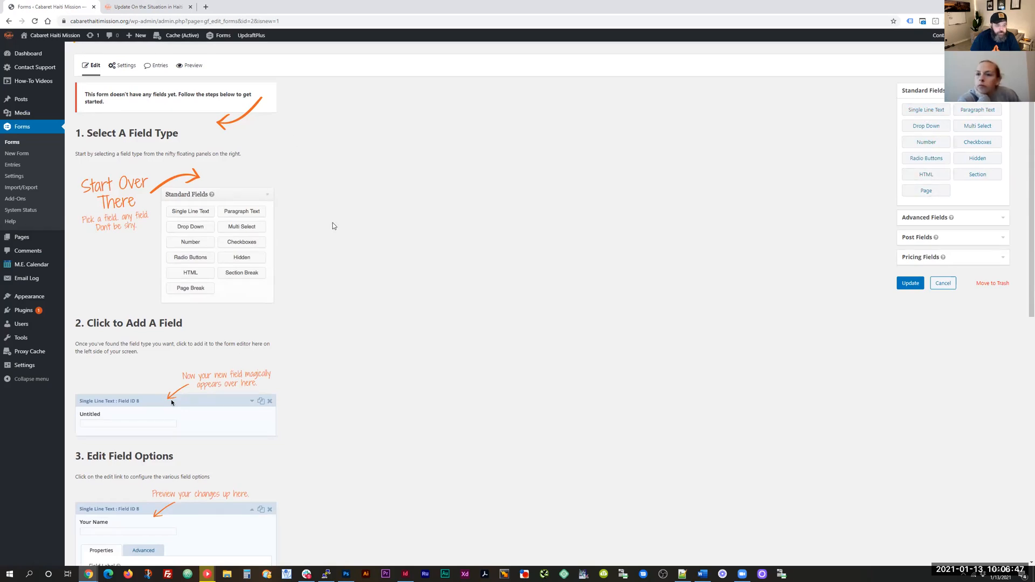
left_click(928, 111)
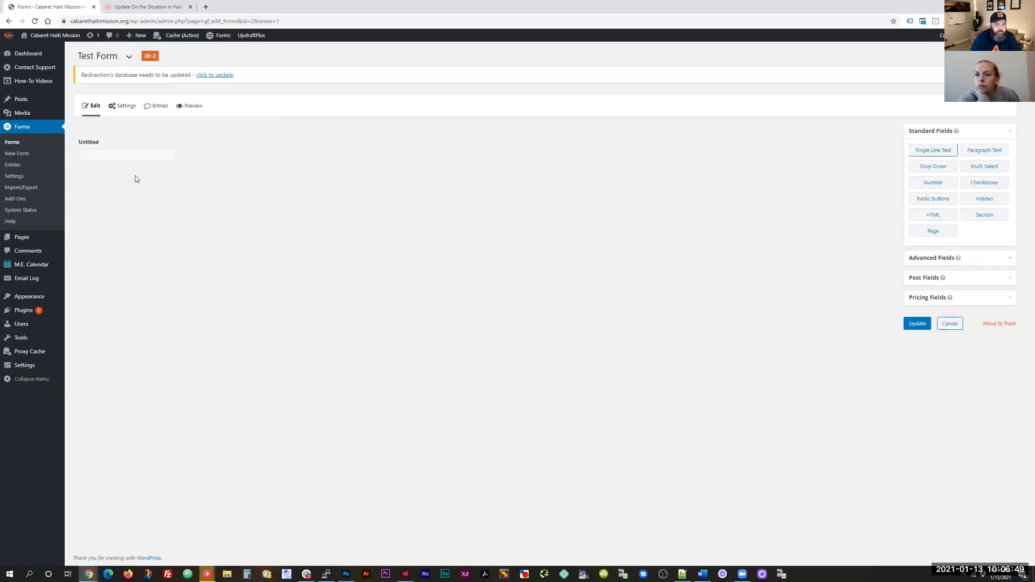
left_click(134, 157)
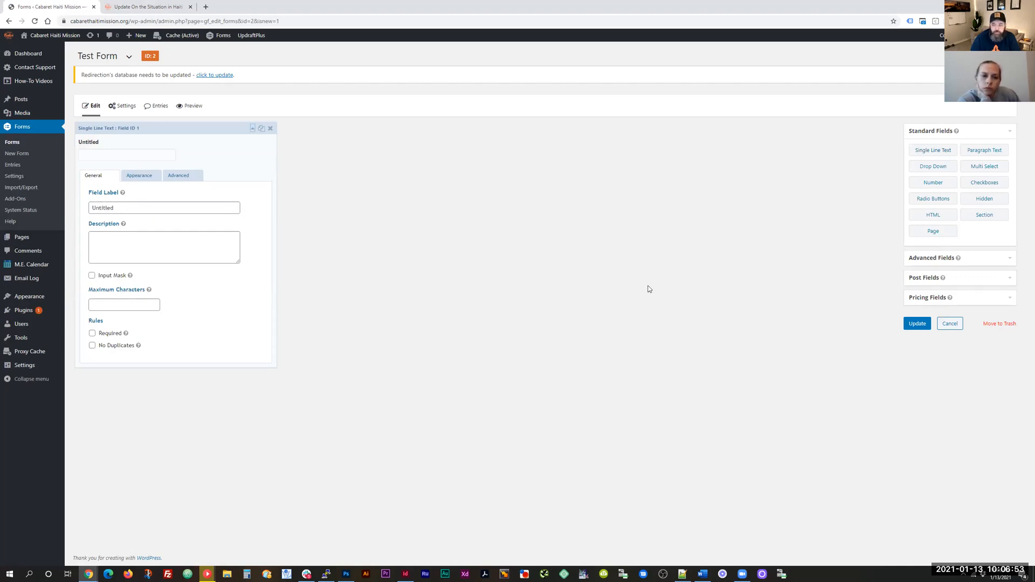
left_click(921, 298)
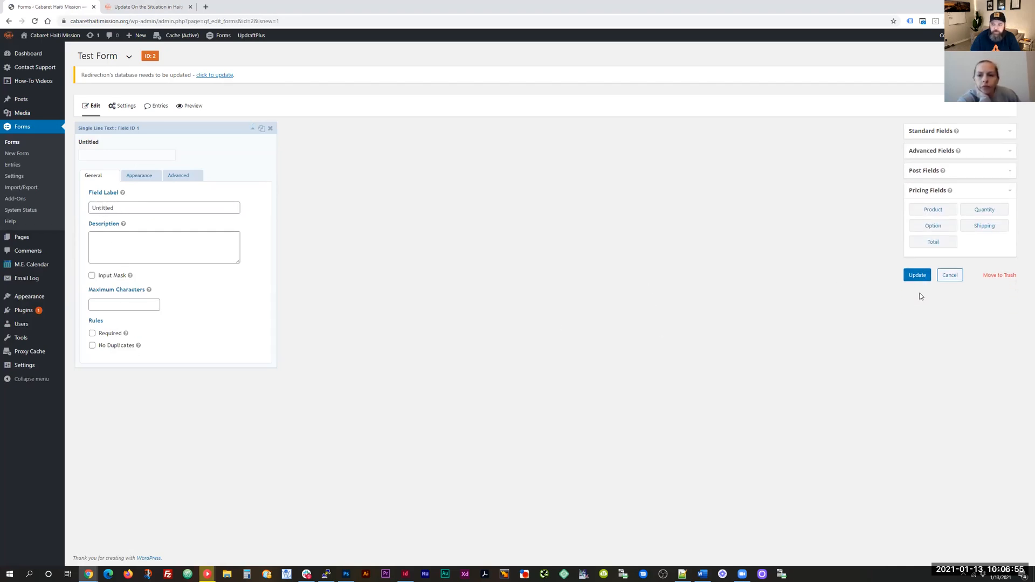
left_click(253, 129)
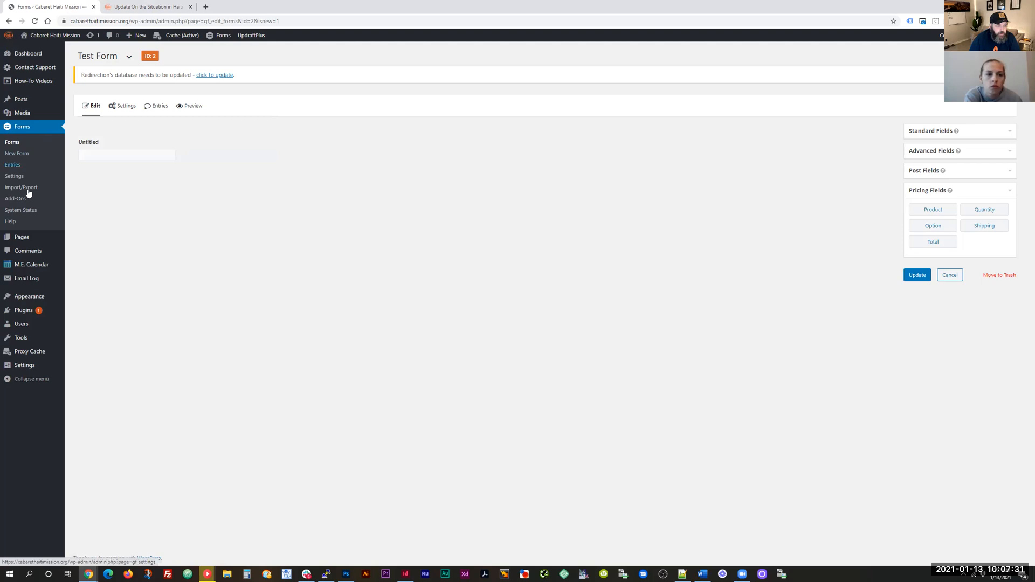
mouse_move(28, 238)
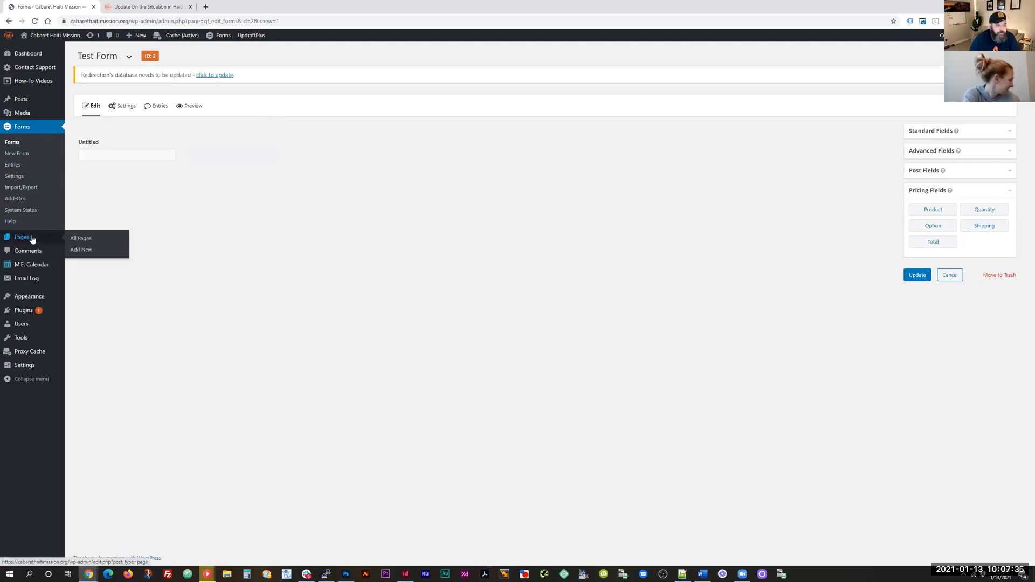
Step: Go to Pages > All Pages, confirming you want to leave the form editor
left_click(76, 242)
key("Return")
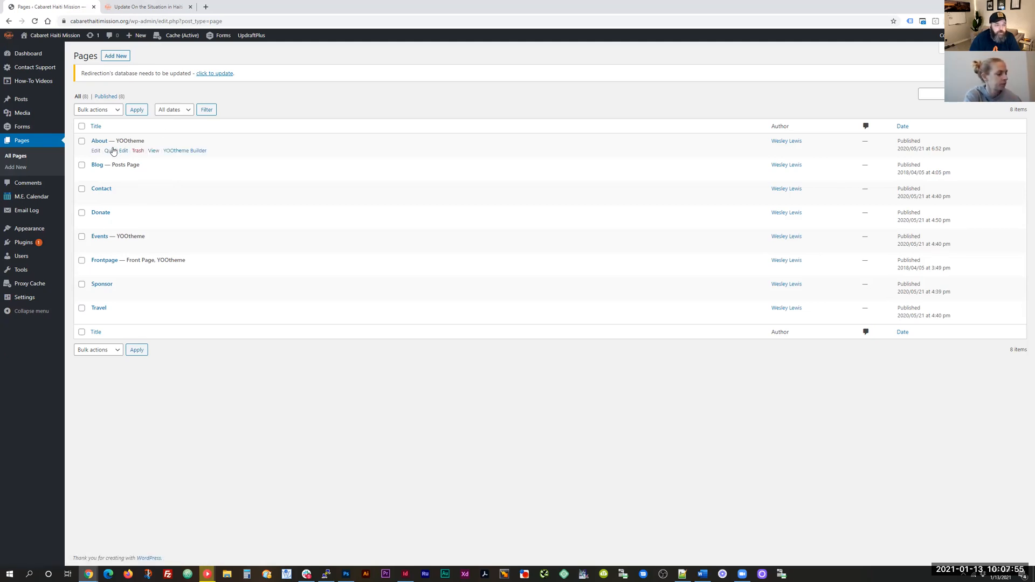
left_click(135, 7)
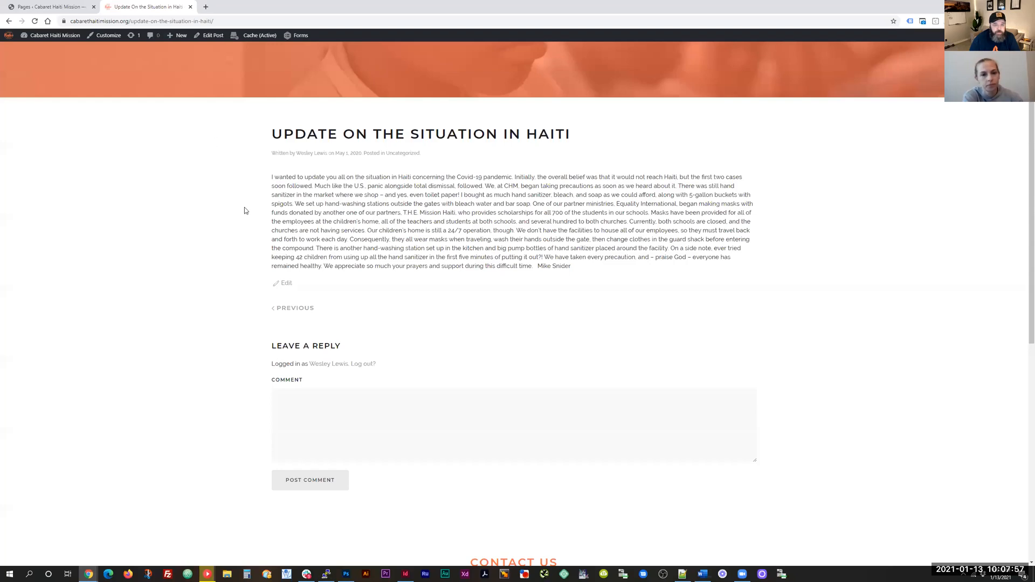
scroll(244, 211, "up", 3)
left_click(493, 63)
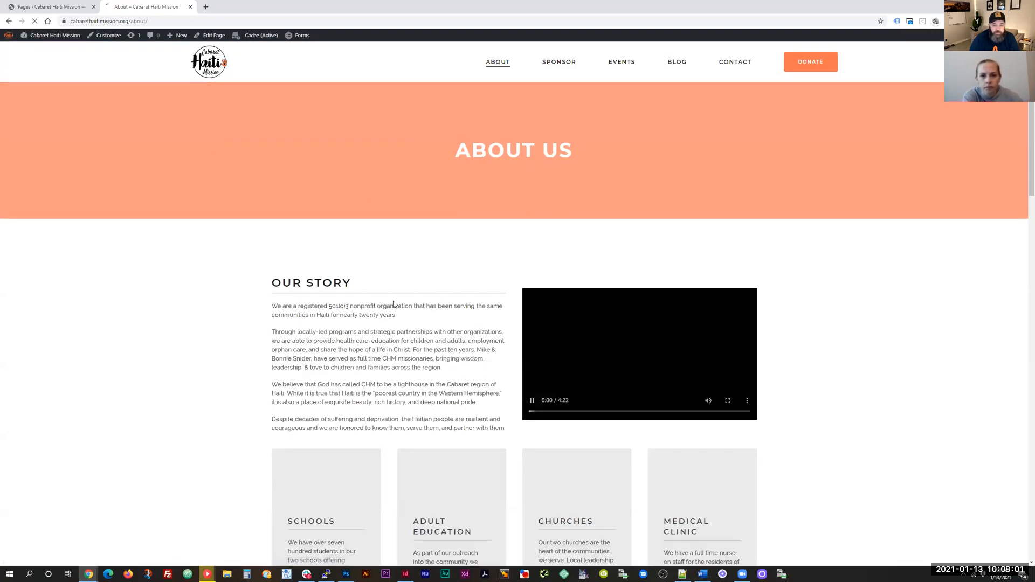
scroll(351, 298, "down", 3)
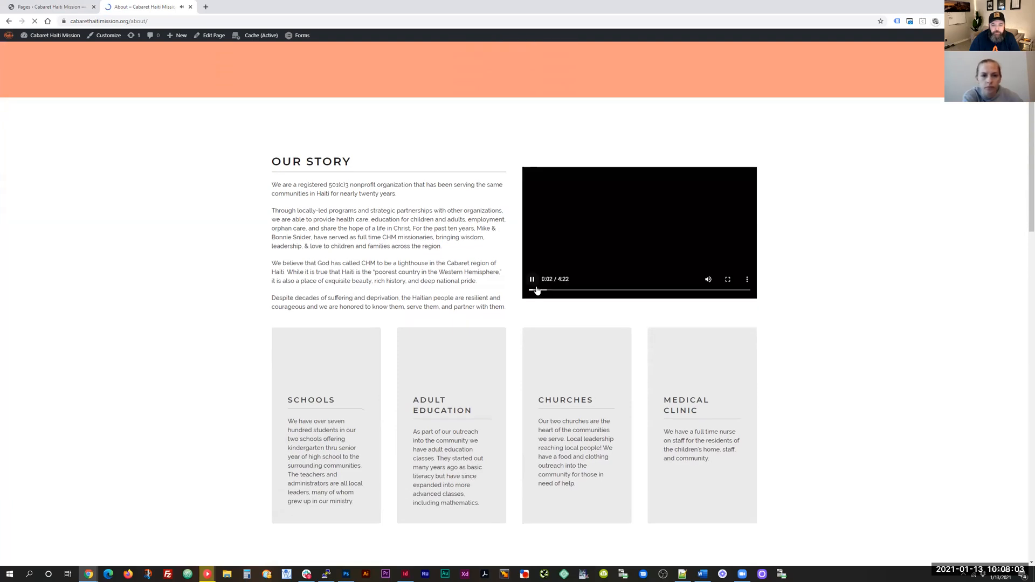
scroll(383, 239, "down", 1)
scroll(383, 239, "up", 2)
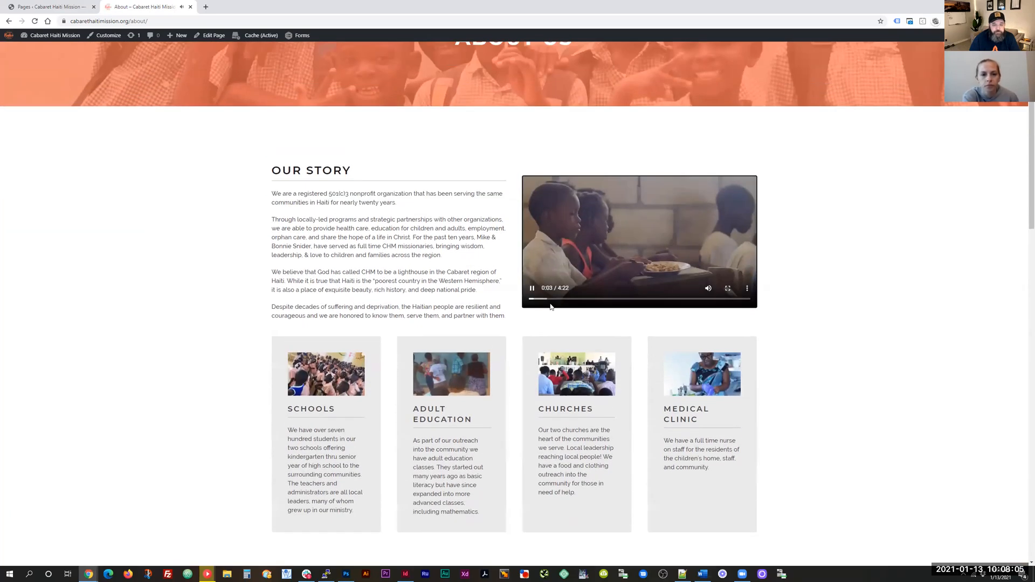
left_click(52, 6)
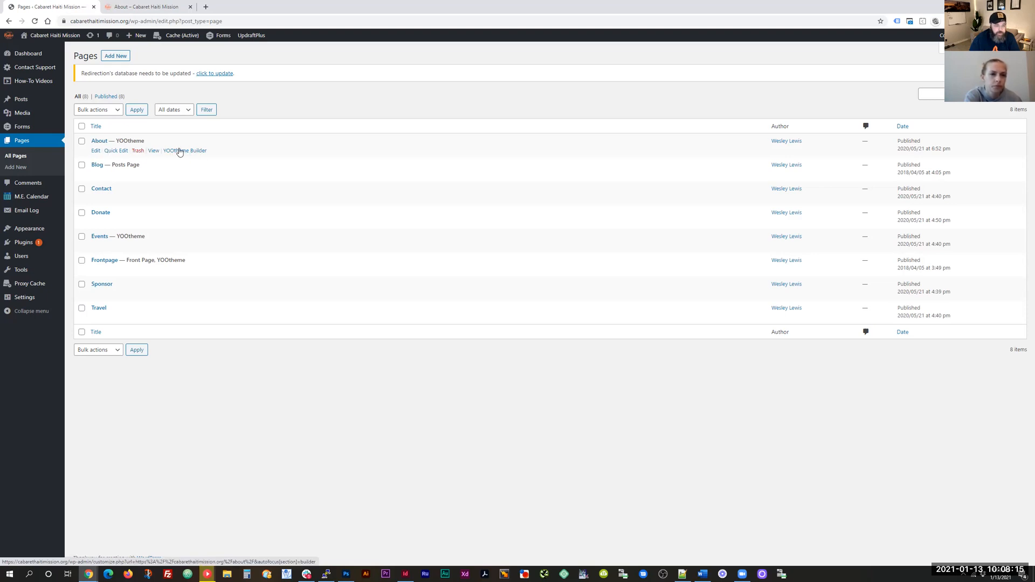
Step: Edit the About page in YOOtheme Builder and open the Our Story video's settings
left_click(95, 152)
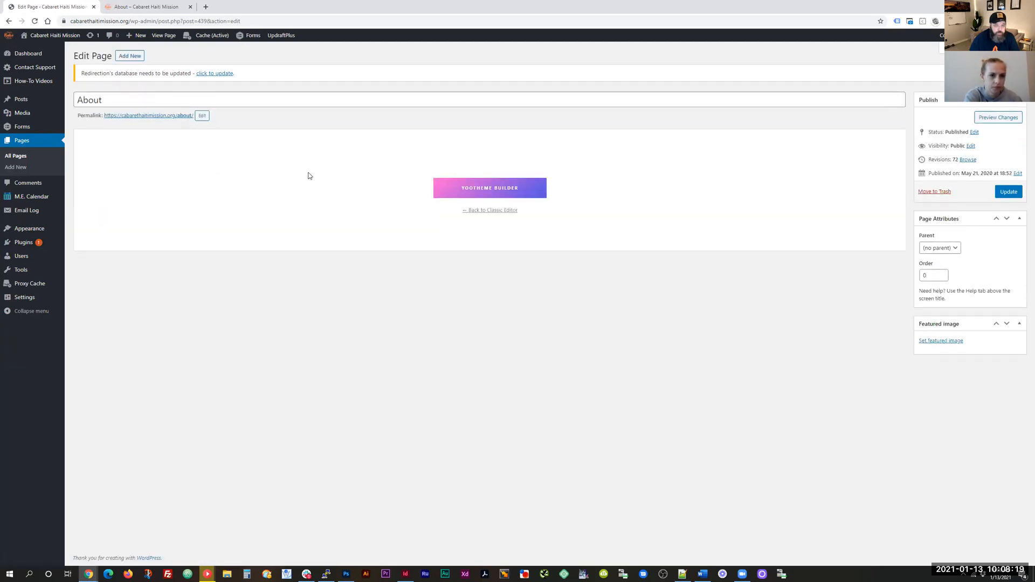
left_click(476, 190)
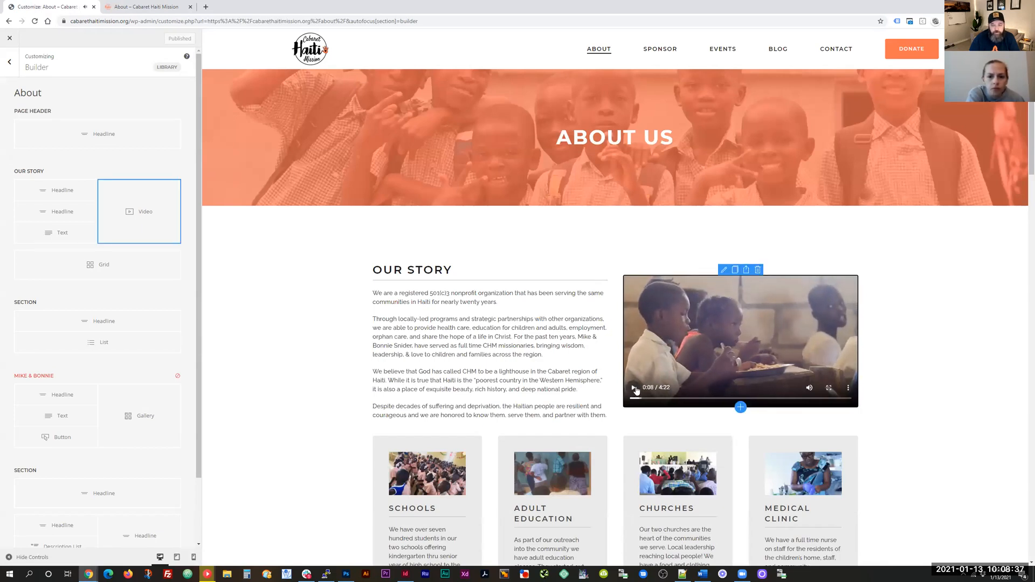
left_click(724, 270)
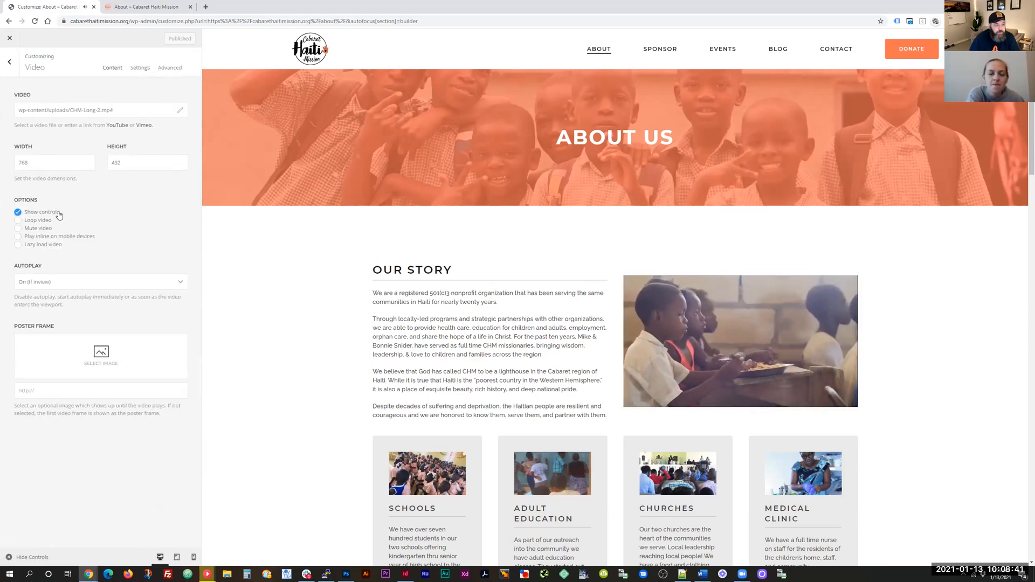
Step: Turn off the Our Story video's autoplay, save the About layout, and return to the section outline
left_click(102, 283)
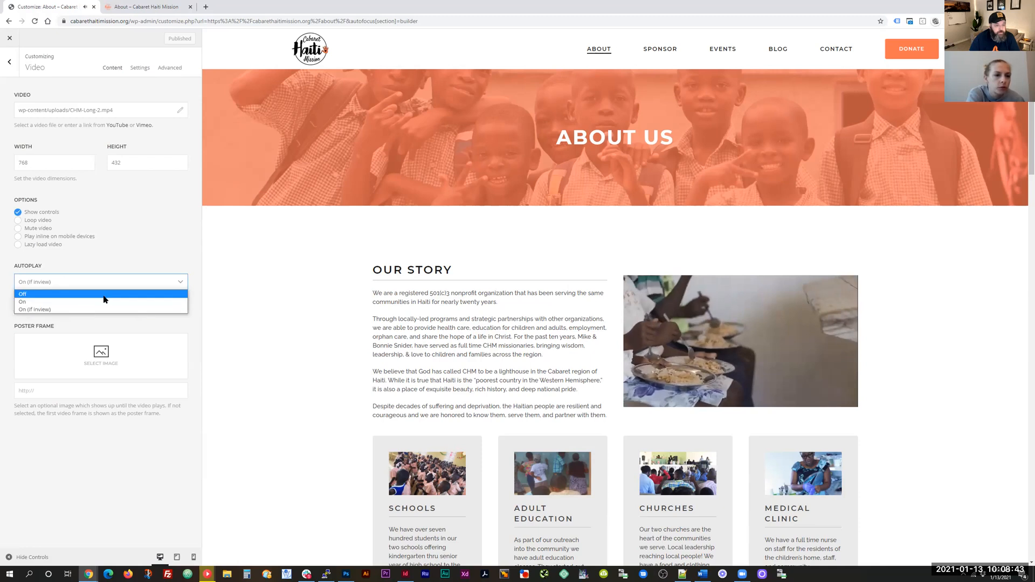
left_click(102, 296)
left_click(131, 40)
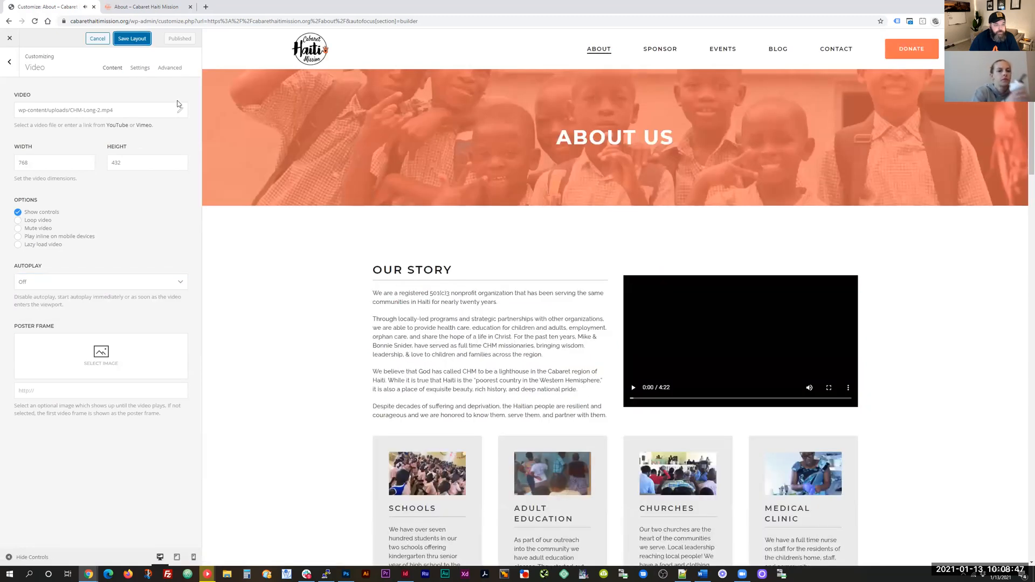
left_click(10, 62)
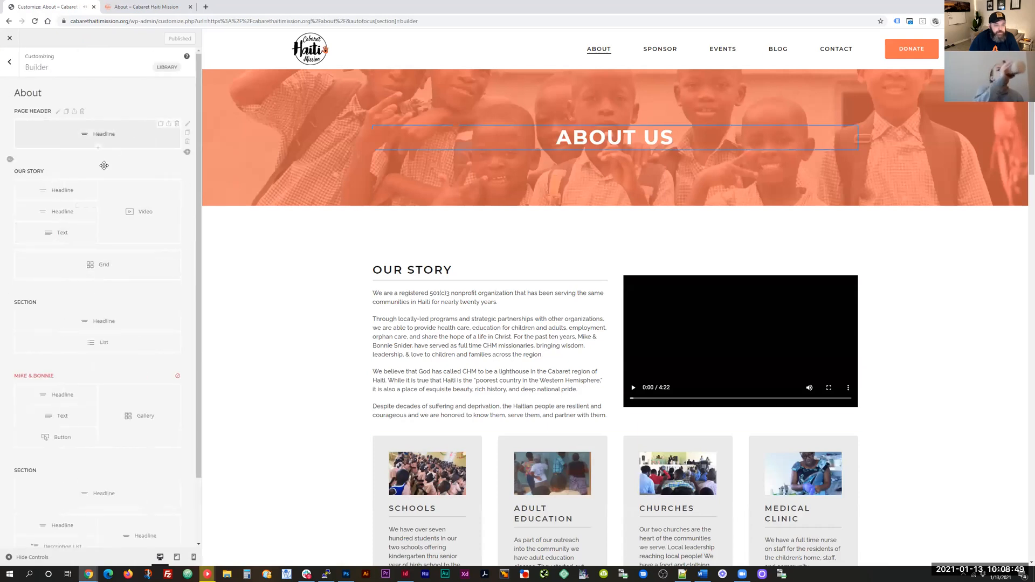
scroll(148, 226, "down", 2)
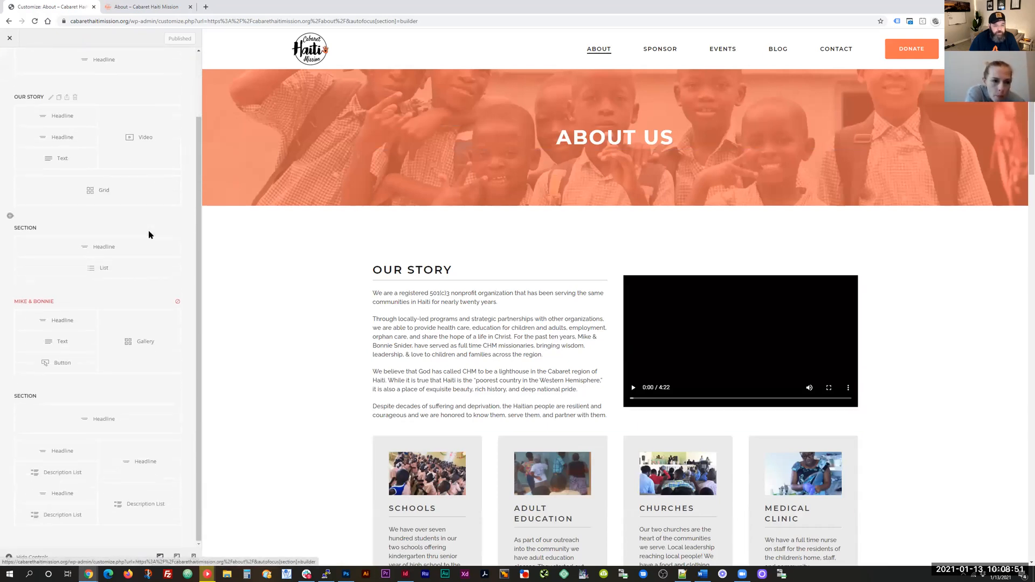
scroll(498, 354, "down", 5)
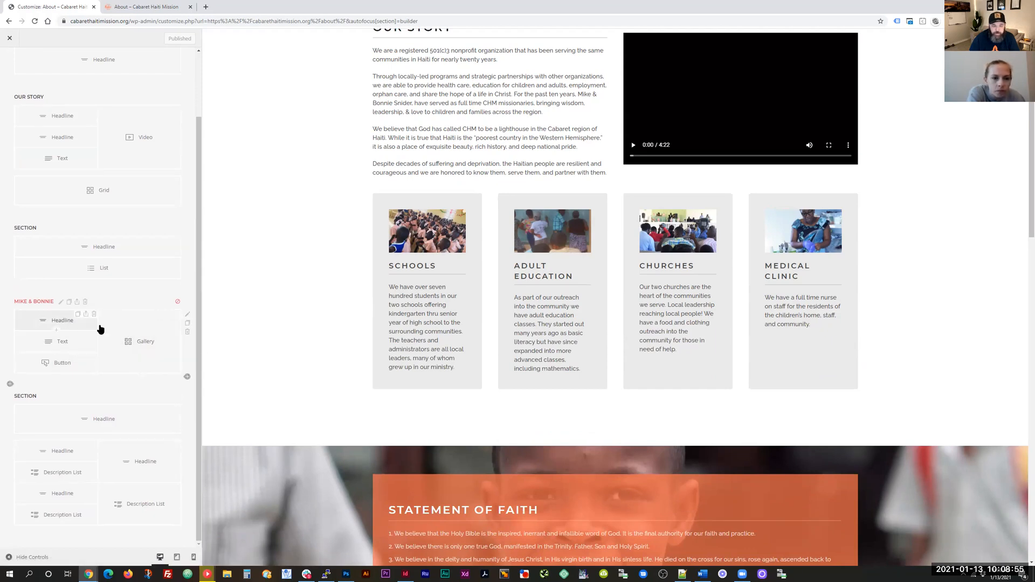
scroll(440, 288, "up", 3)
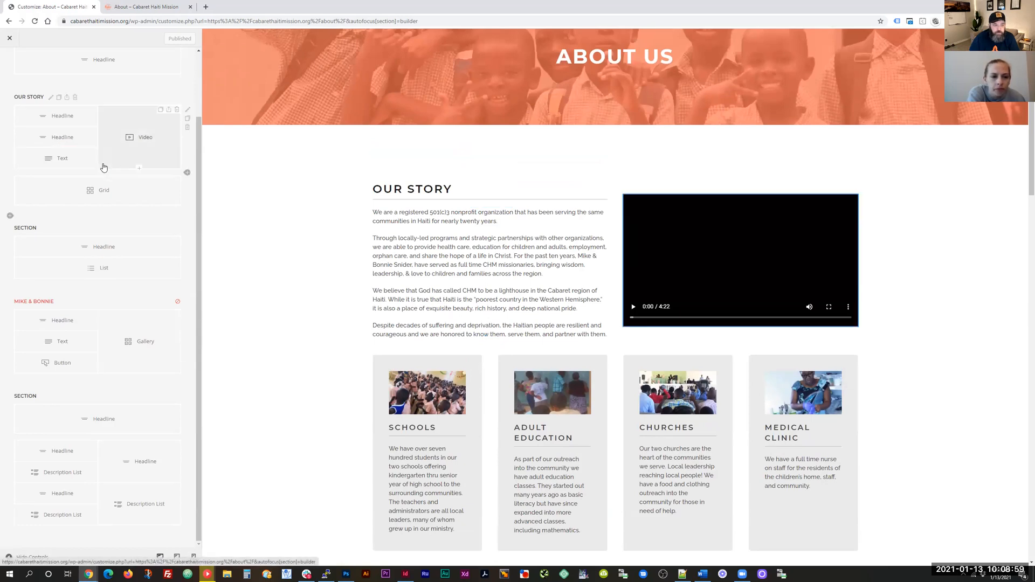
scroll(110, 189, "up", 2)
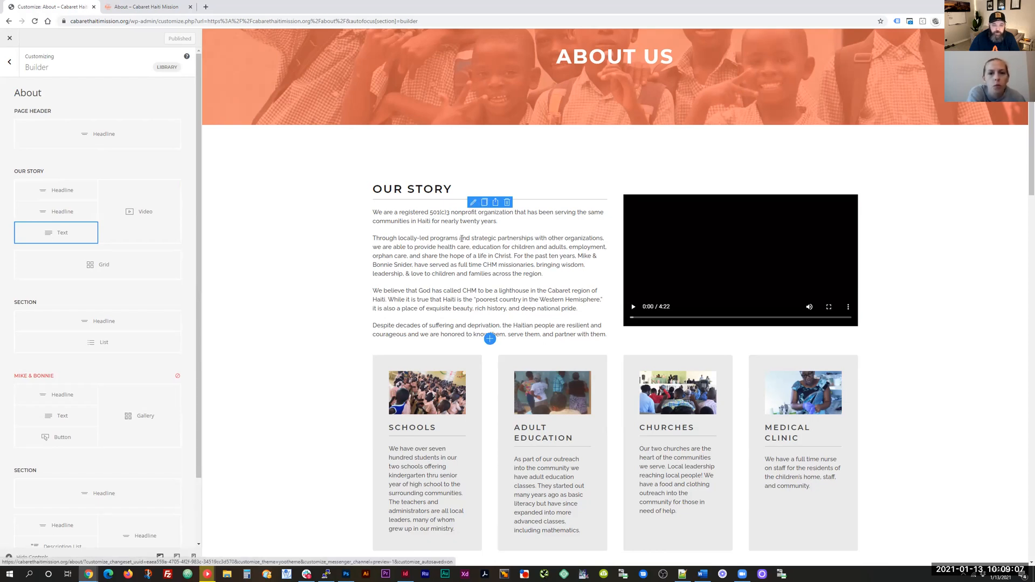
Step: Delete the stray period so Our Story ends 'partner with them.', save the layout, and return to the outline
left_click(474, 204)
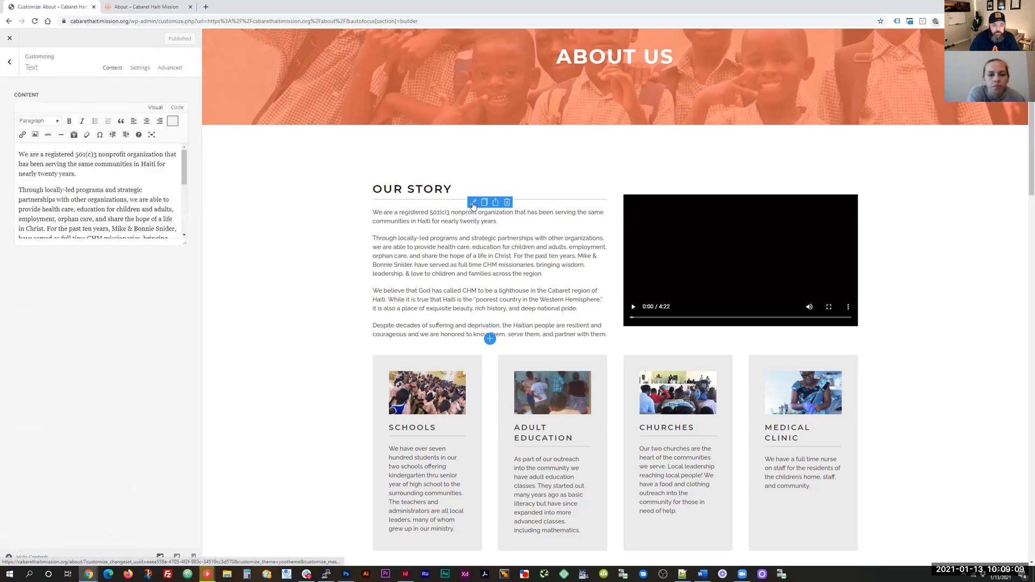
scroll(100, 171, "down", 2)
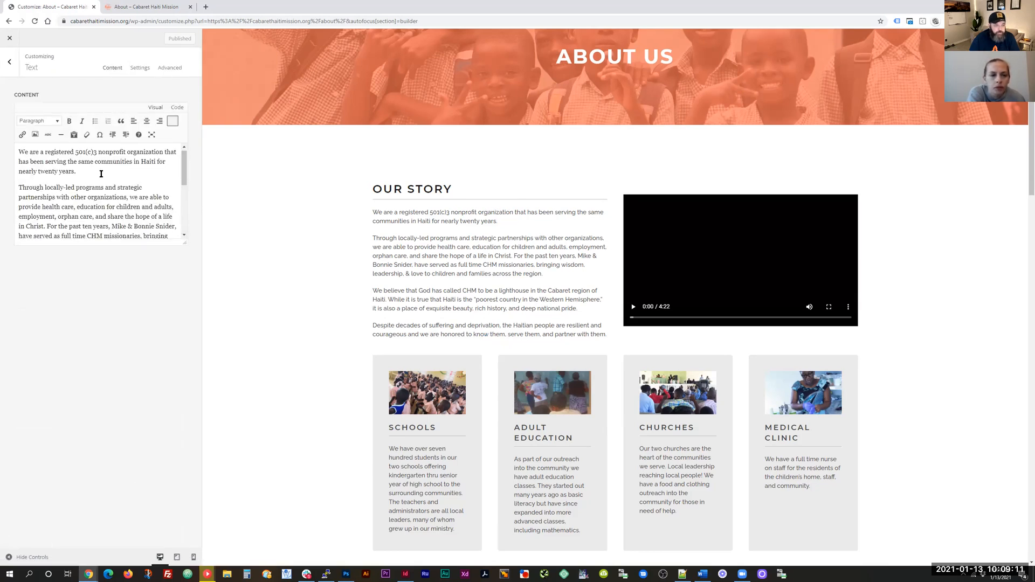
scroll(113, 170, "up", 2)
scroll(159, 199, "down", 4)
scroll(117, 228, "up", 4)
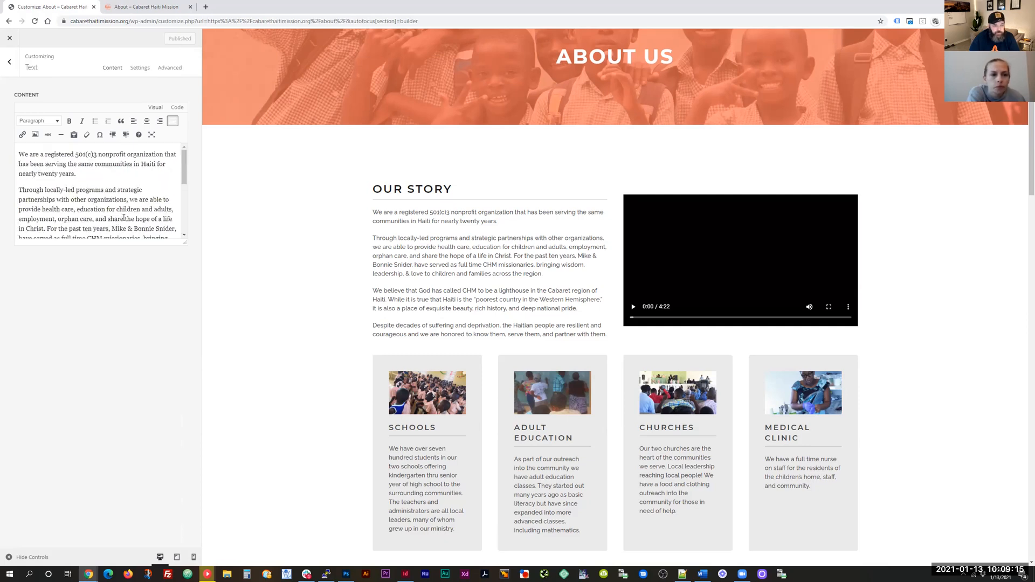
scroll(123, 218, "down", 5)
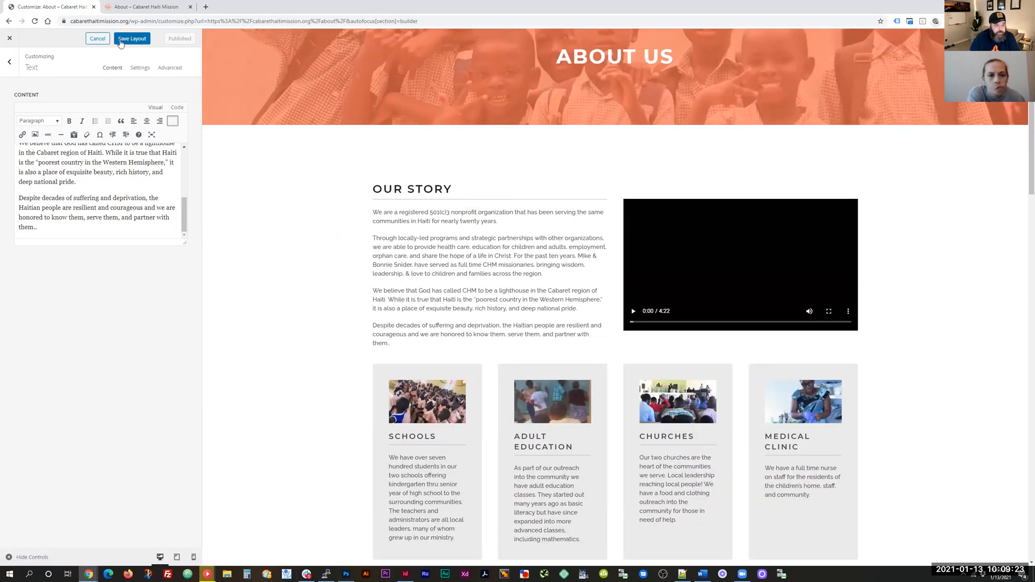
mouse_move(494, 268)
left_click(125, 41)
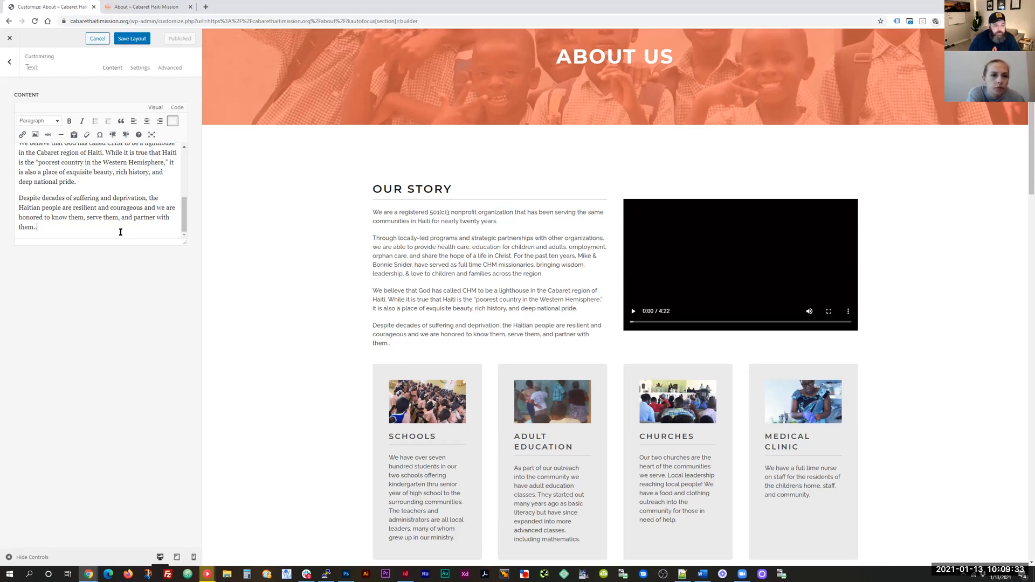
key("BackSpace")
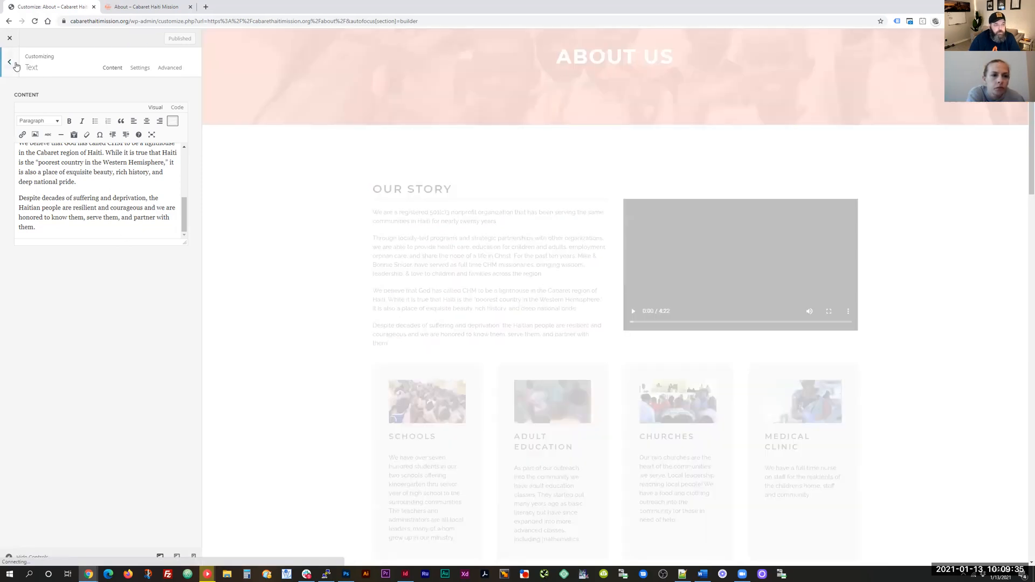
left_click(15, 64)
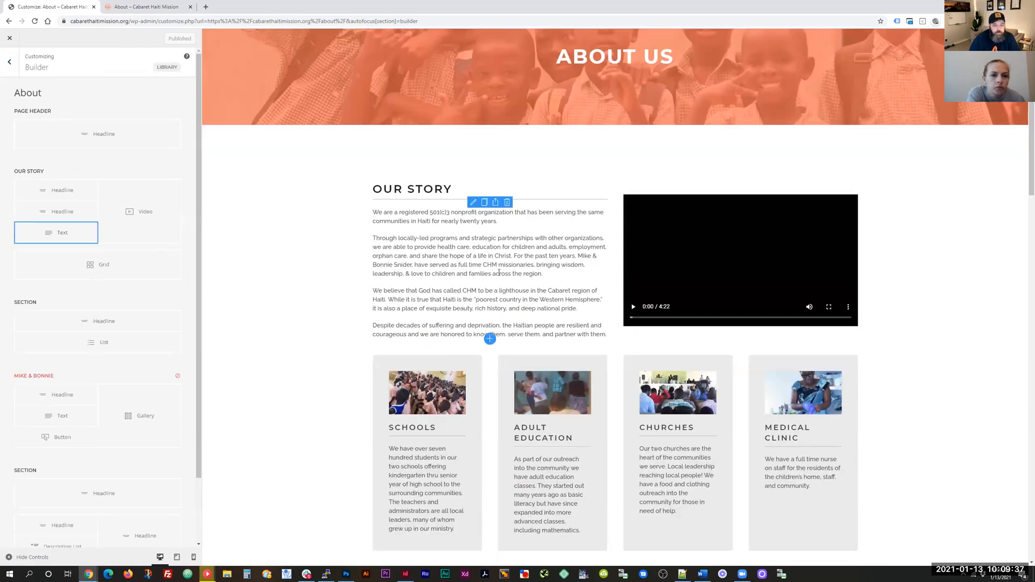
scroll(499, 272, "down", 2)
scroll(499, 292, "down", 1)
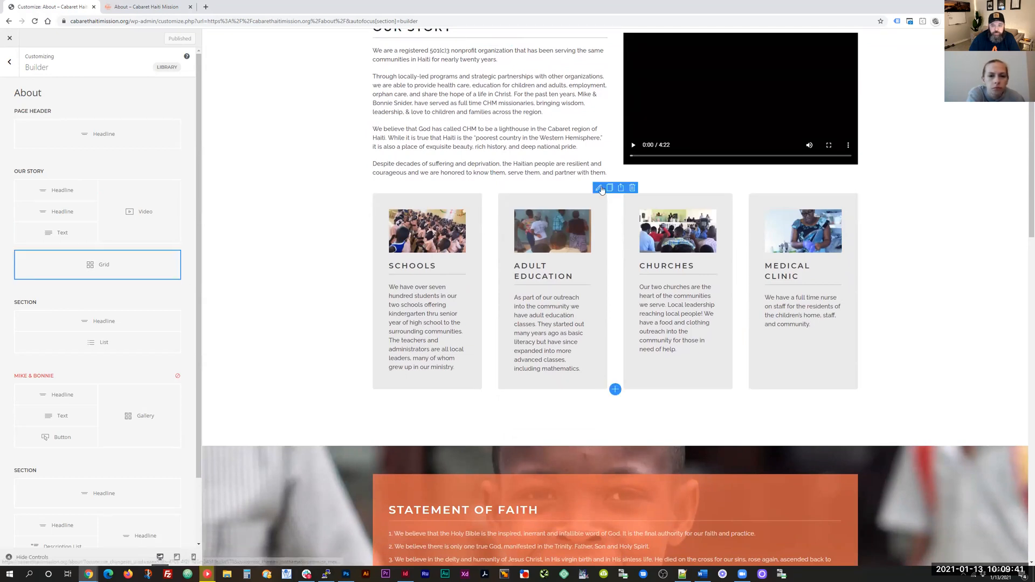
left_click(599, 187)
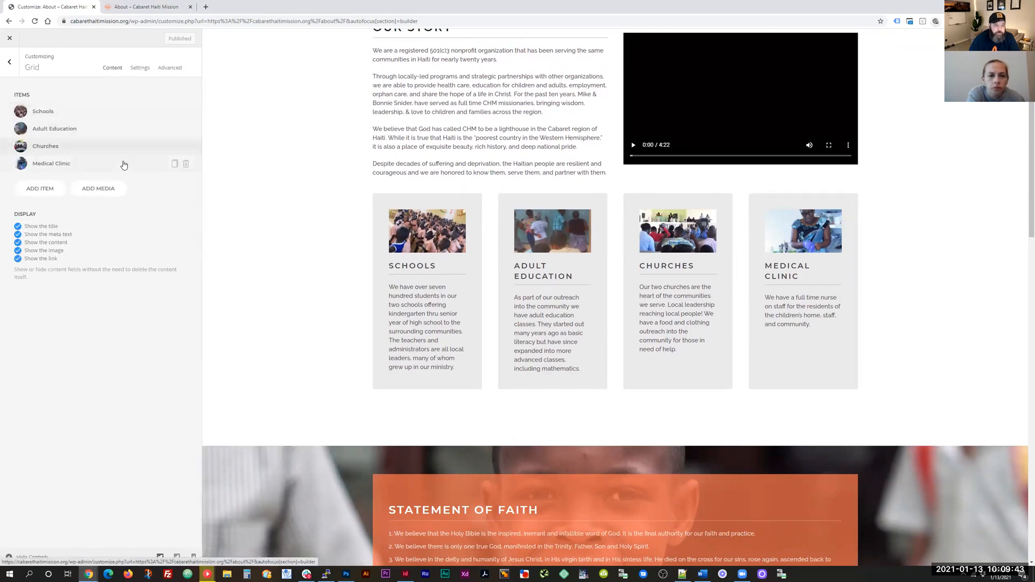
scroll(434, 226, "down", 2)
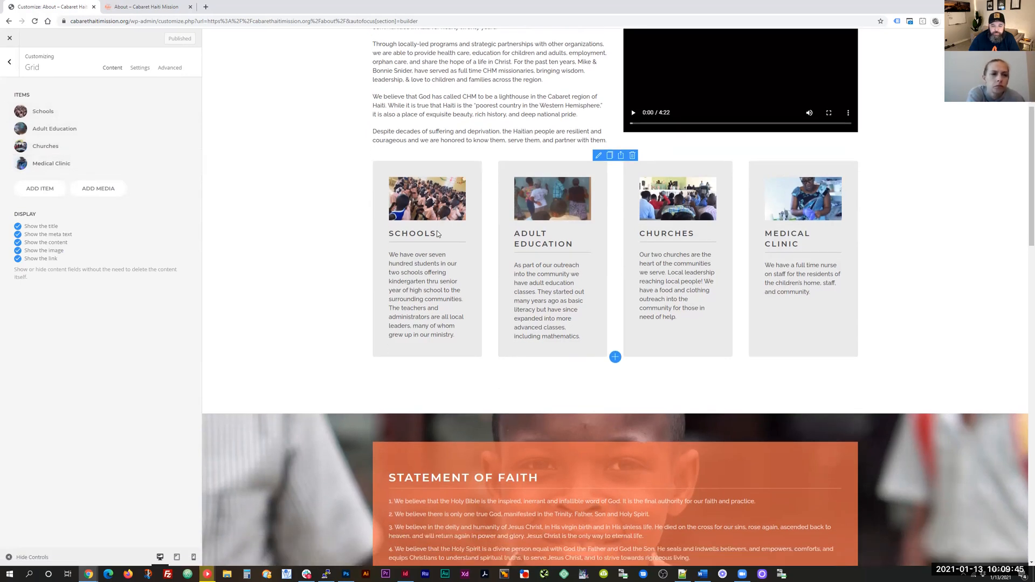
scroll(508, 400, "down", 2)
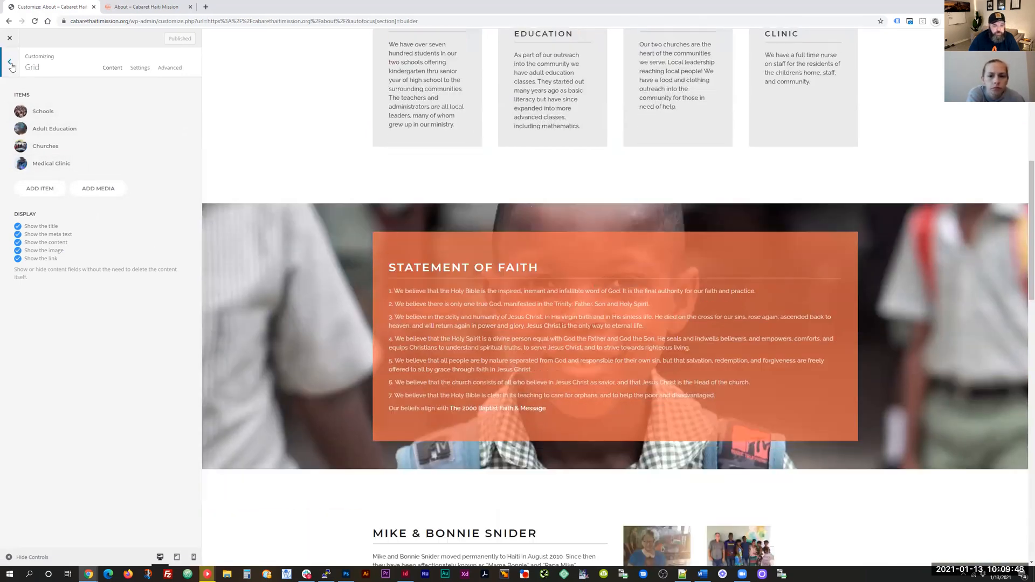
left_click(10, 63)
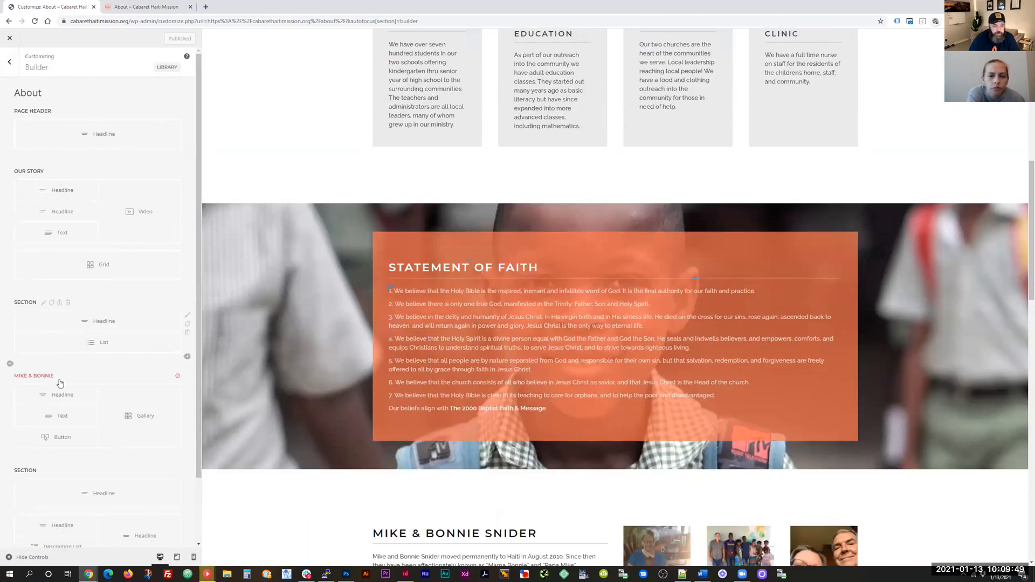
scroll(578, 297, "up", 2)
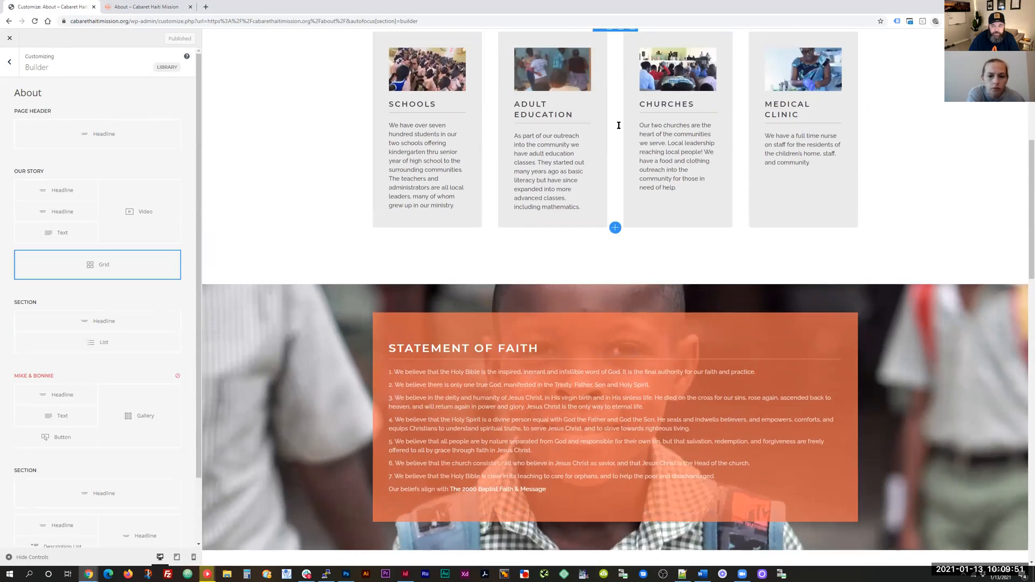
scroll(630, 165, "up", 2)
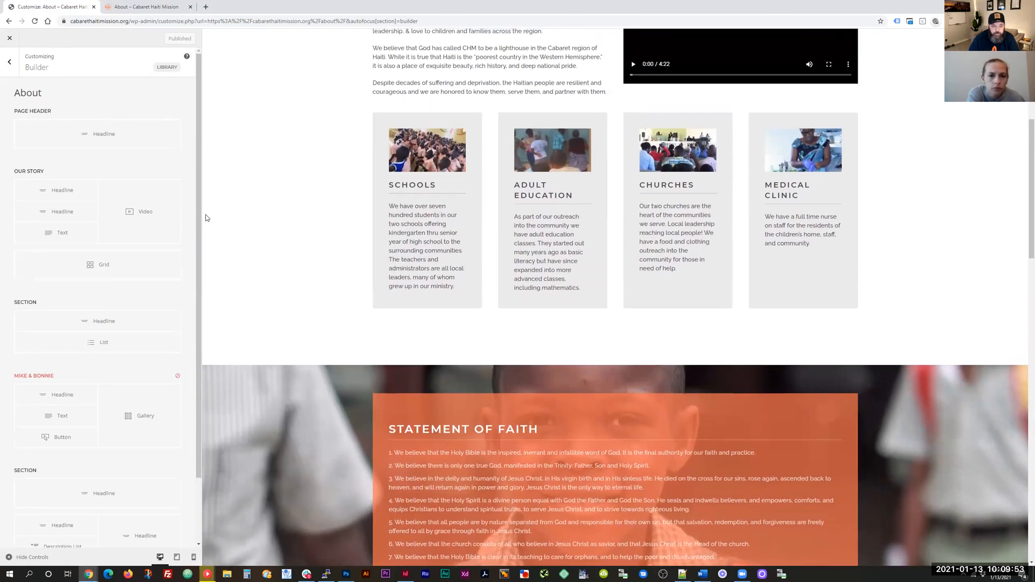
scroll(64, 268, "down", 1)
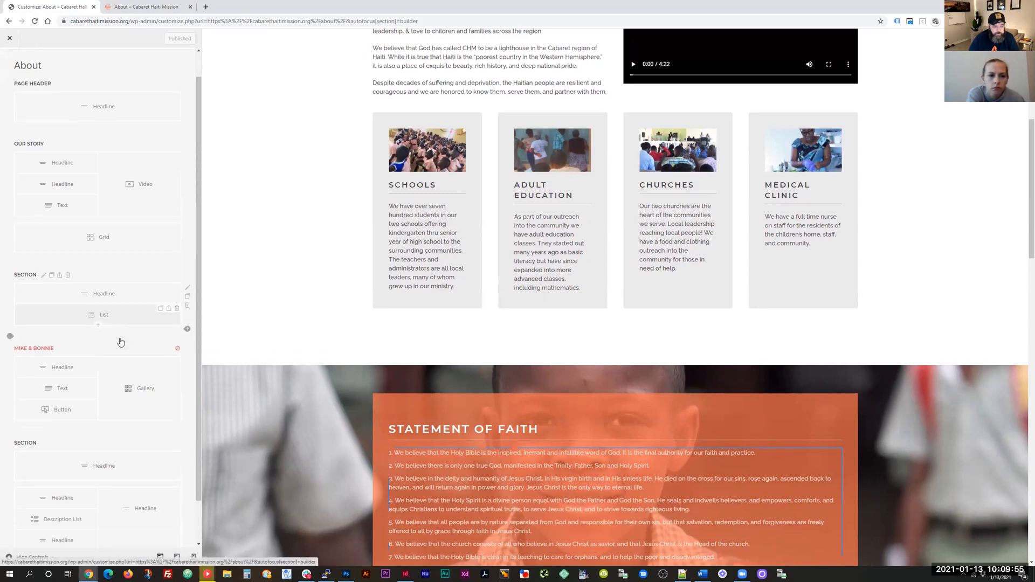
scroll(64, 269, "down", 1)
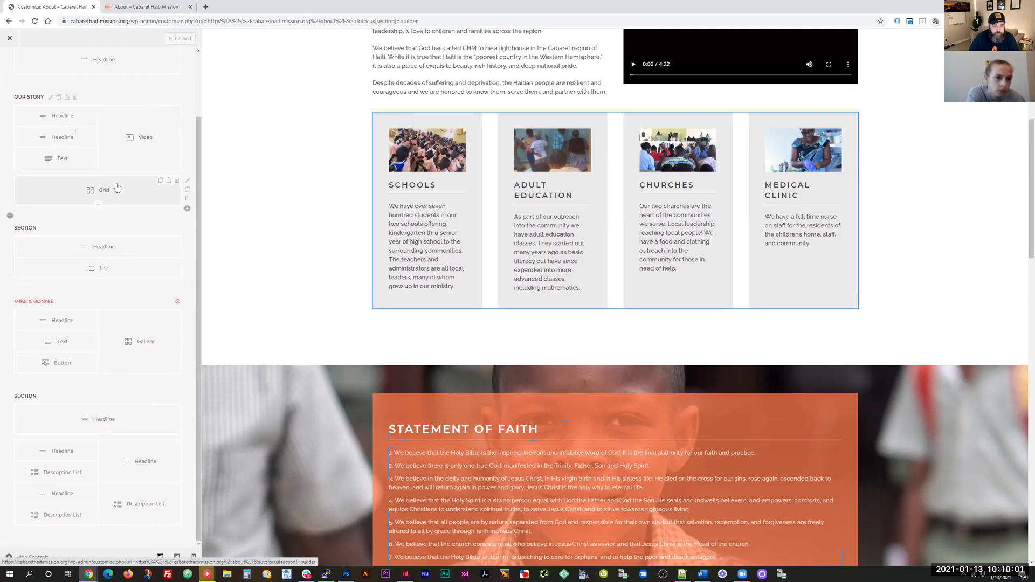
scroll(219, 203, "up", 4)
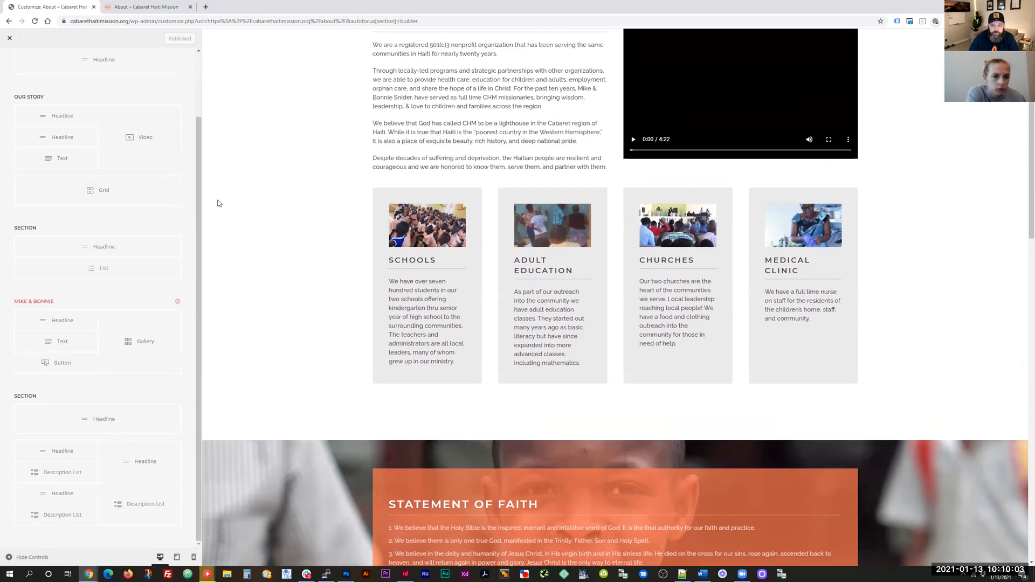
scroll(218, 203, "up", 2)
scroll(127, 189, "up", 1)
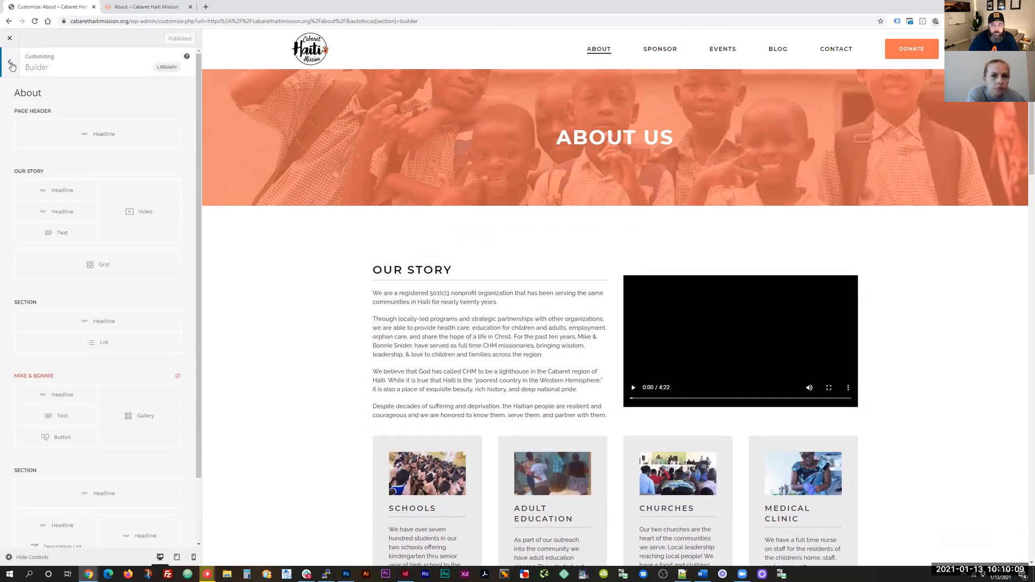
left_click(778, 49)
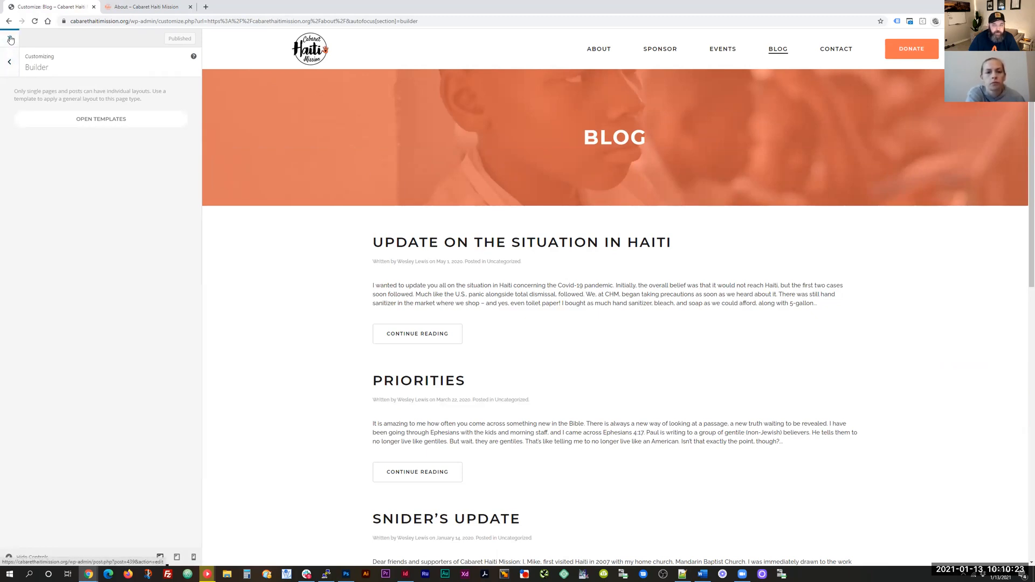
Step: Exit the customizer back to the admin dashboard and open the Comments page
left_click(9, 40)
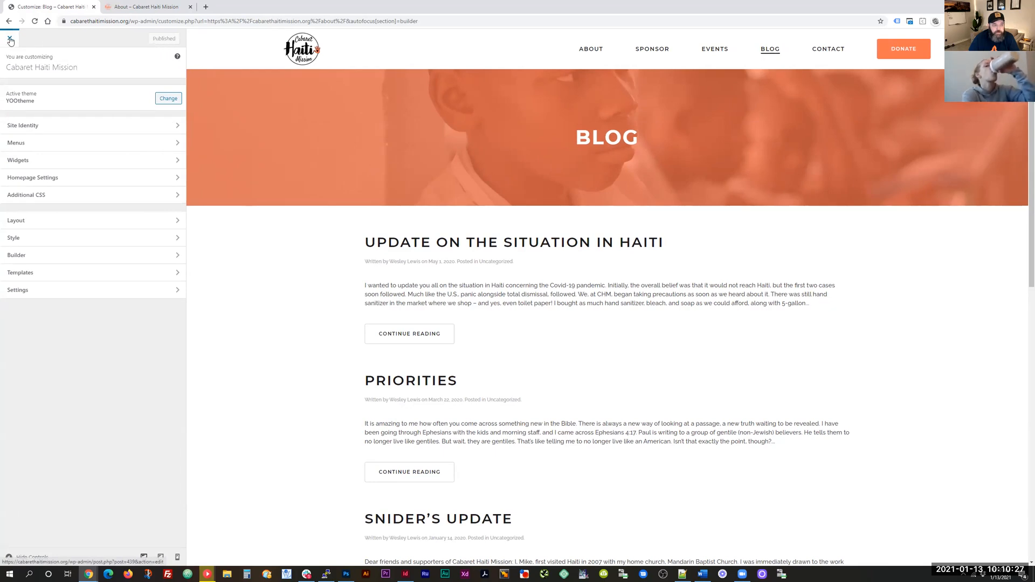
left_click(9, 40)
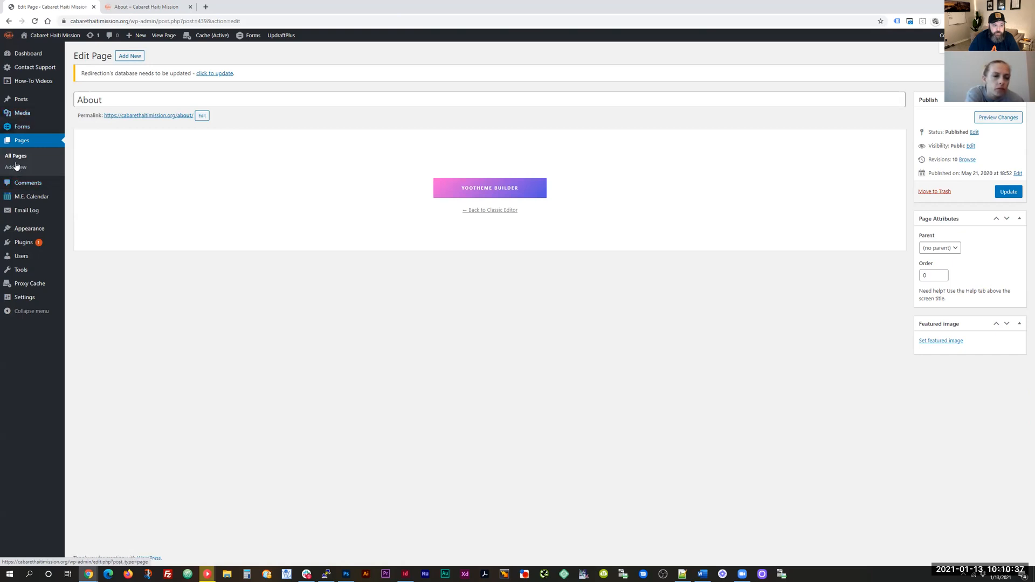
left_click(32, 186)
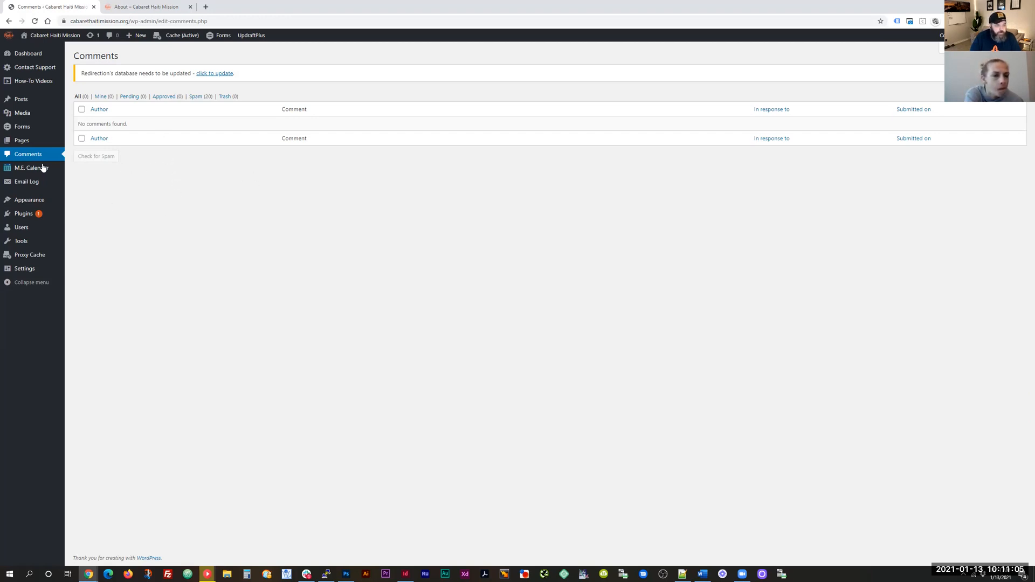
Step: Switch to the 'About – Cabaret Haiti Mission' tab and play the Our Story video
mouse_move(27, 170)
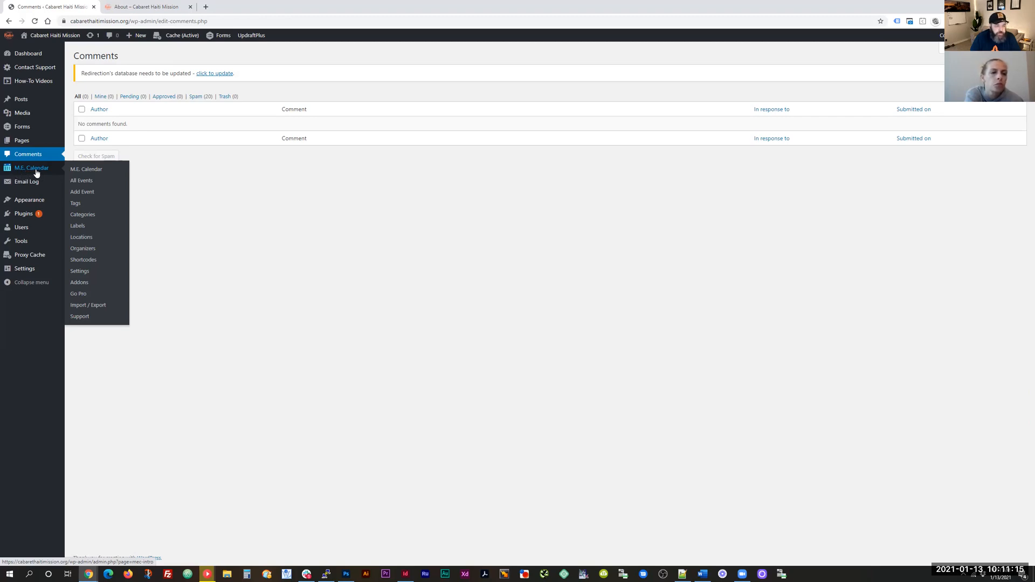
left_click(131, 7)
left_click(597, 215)
scroll(597, 216, "up", 3)
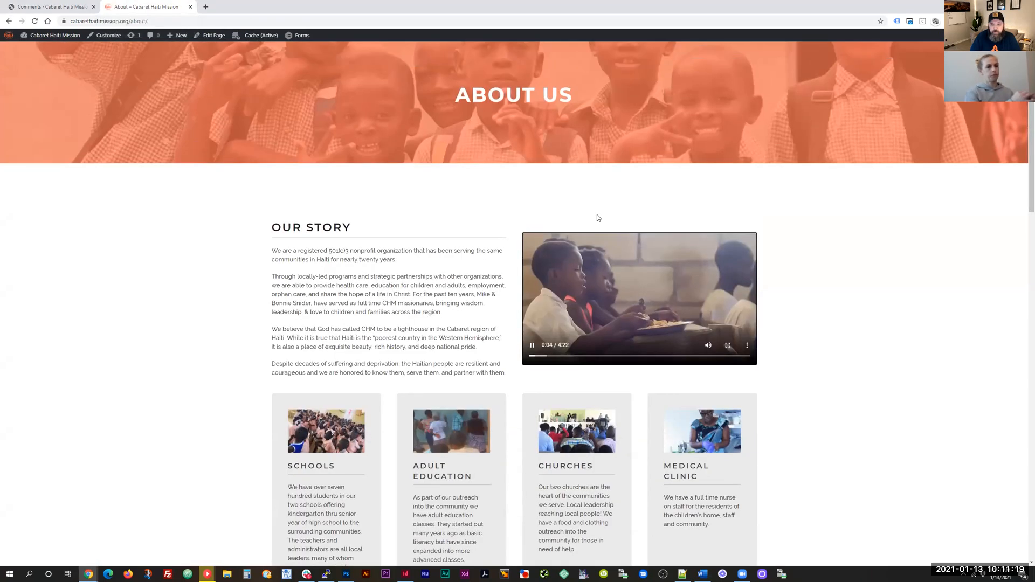
Step: Browse the public Events page, which shows no events, then go back to the Comments tab
left_click(624, 63)
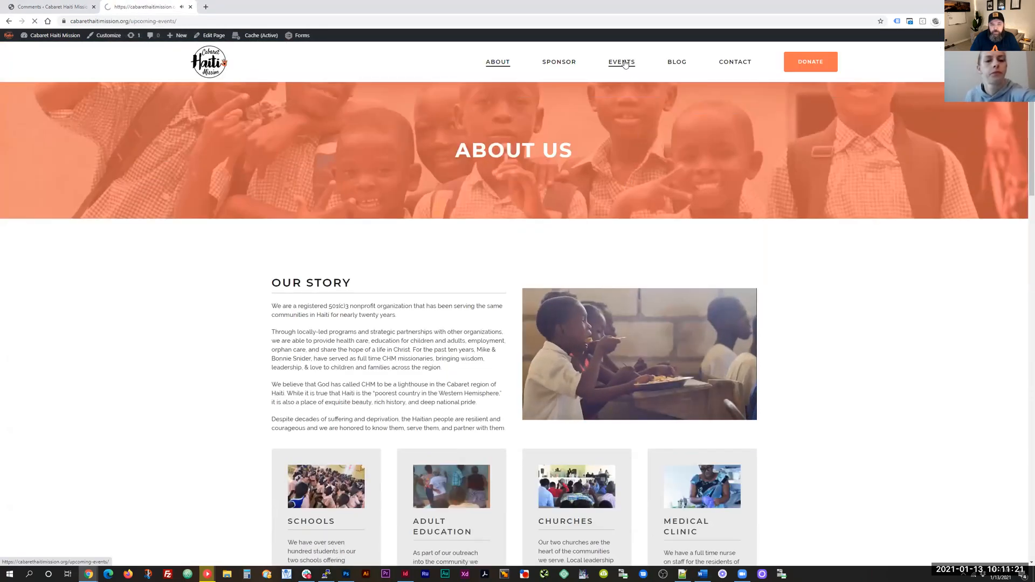
scroll(465, 336, "down", 4)
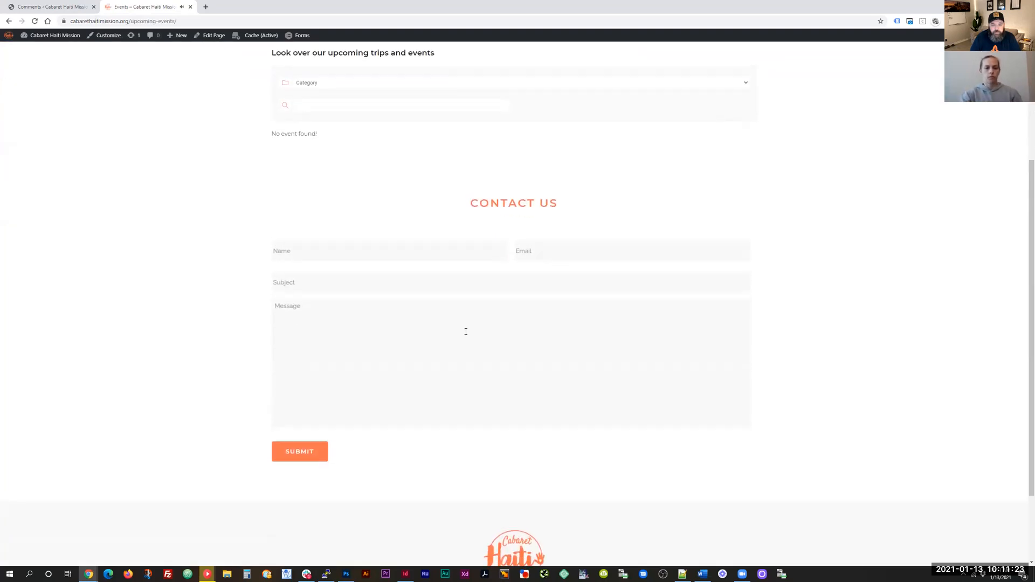
scroll(478, 345, "up", 4)
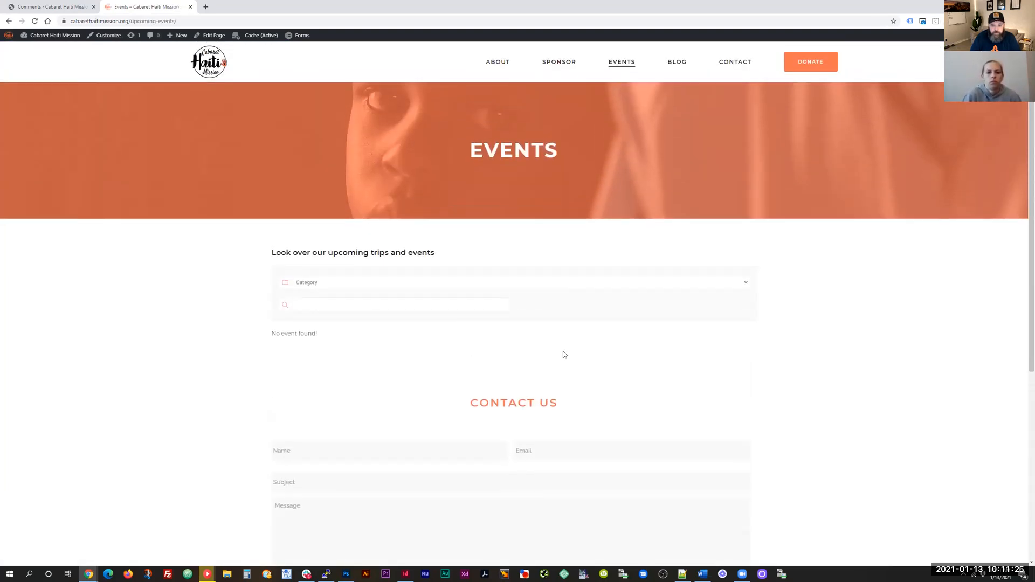
scroll(564, 354, "down", 2)
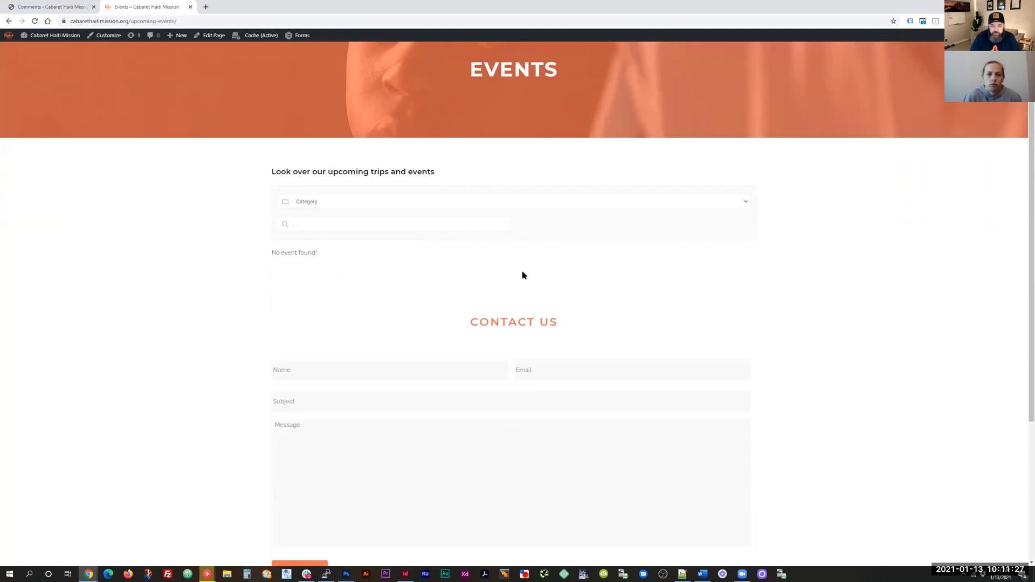
left_click(53, 7)
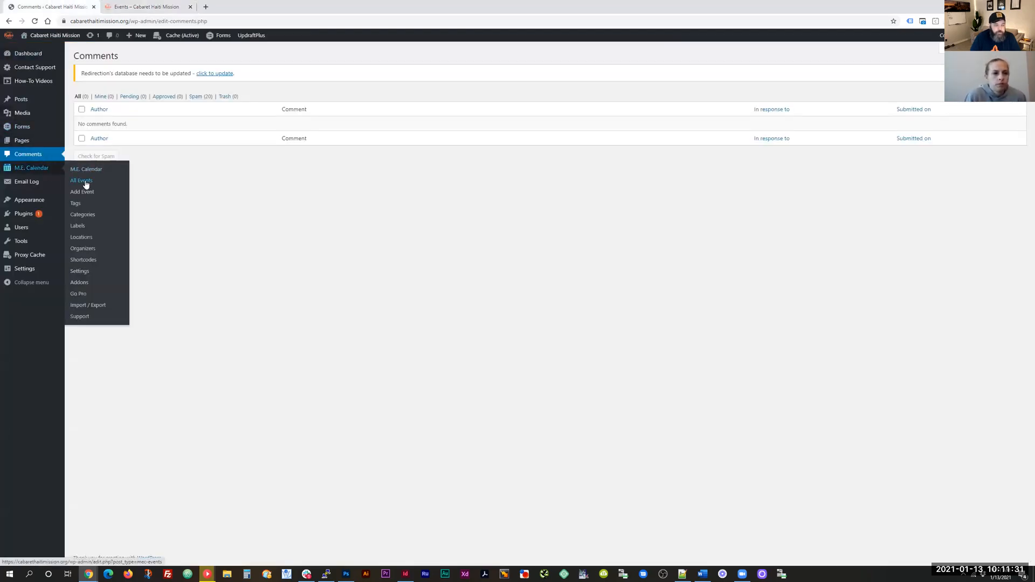
Step: Start a new event from All Events and close the wizard to reach the full editor
left_click(85, 180)
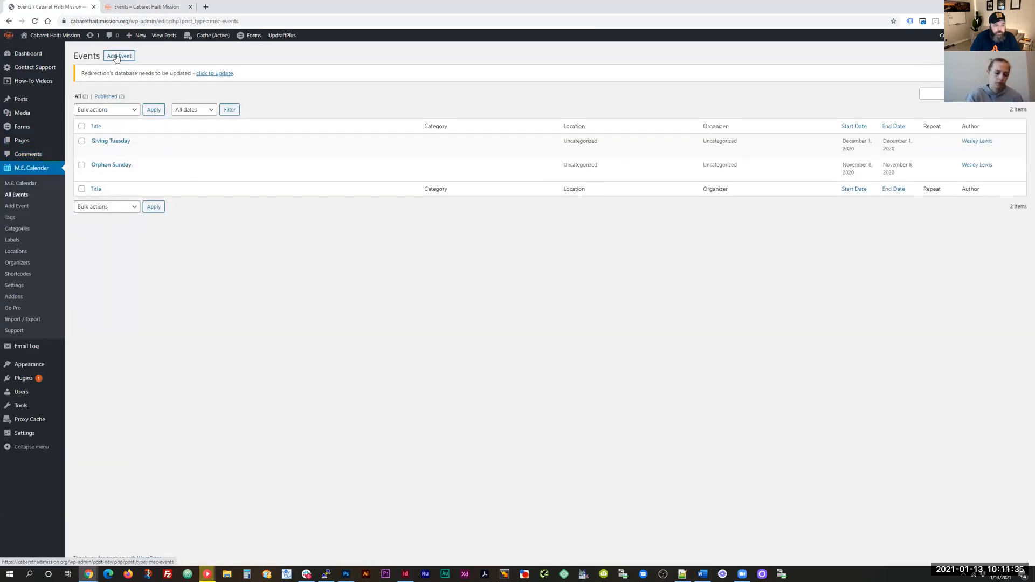
left_click(117, 56)
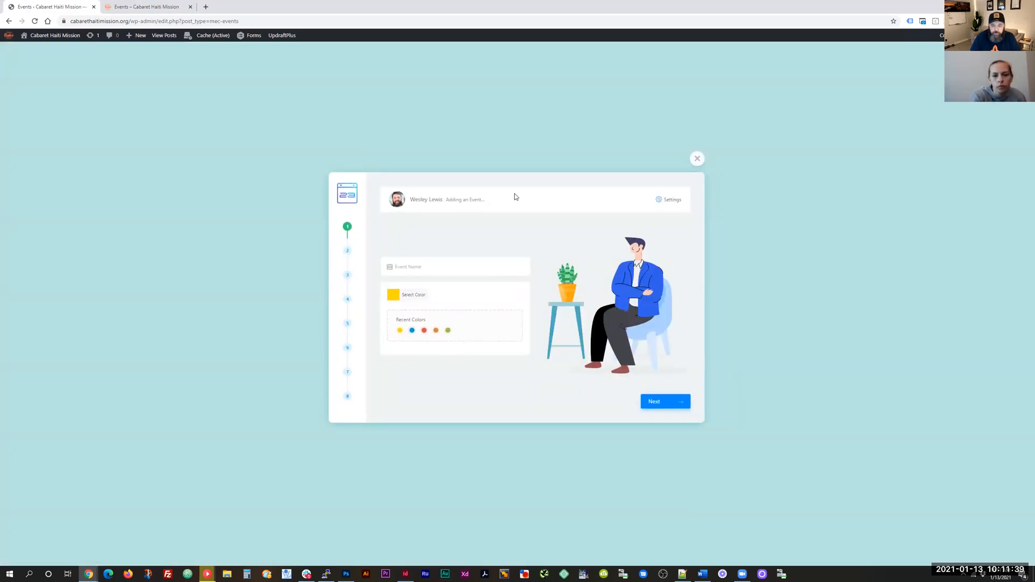
left_click(697, 160)
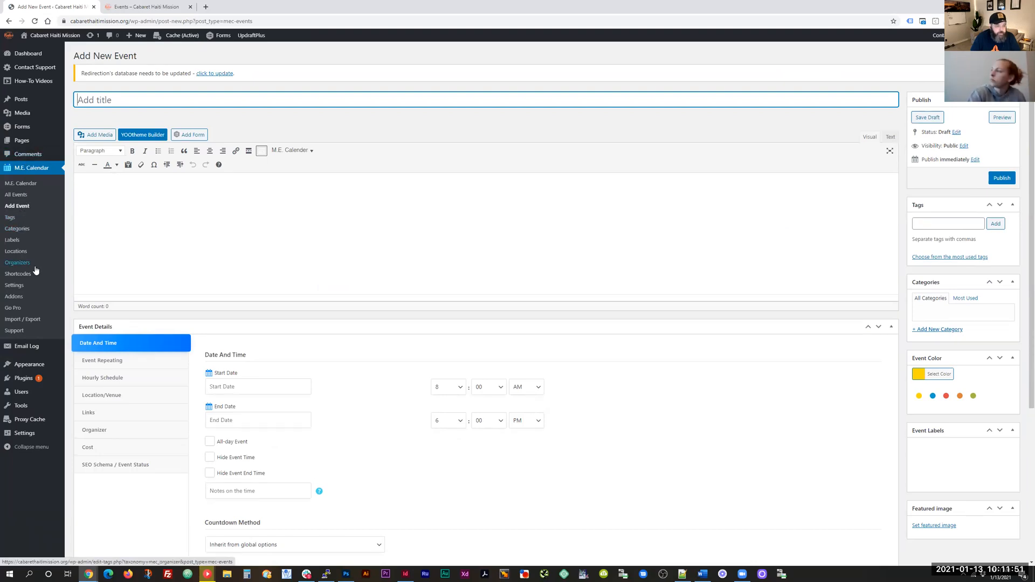
Step: Open the Forms list showing Contact Form (347 entries) and Test Form
scroll(35, 269, "down", 1)
scroll(36, 269, "down", 1)
mouse_move(29, 350)
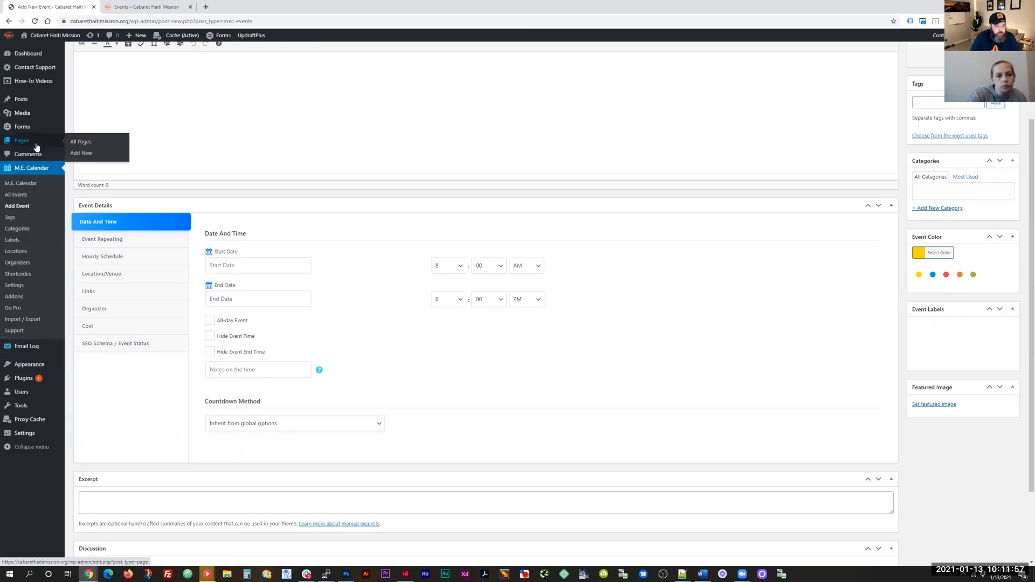
mouse_move(22, 127)
left_click(81, 131)
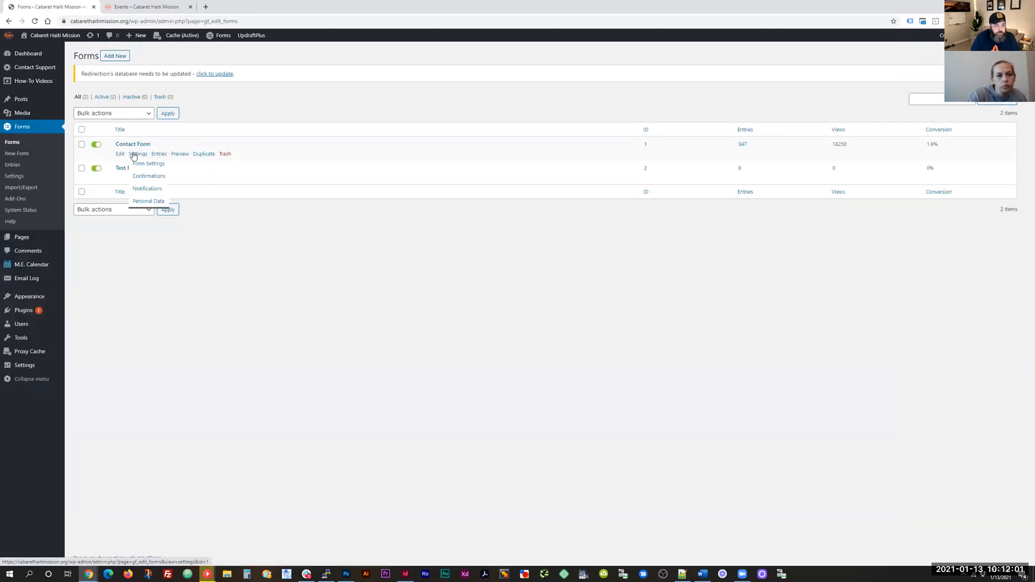
Step: View the Contact Form's Admin Notification recipient settings, then switch to the public Events tab
mouse_move(138, 154)
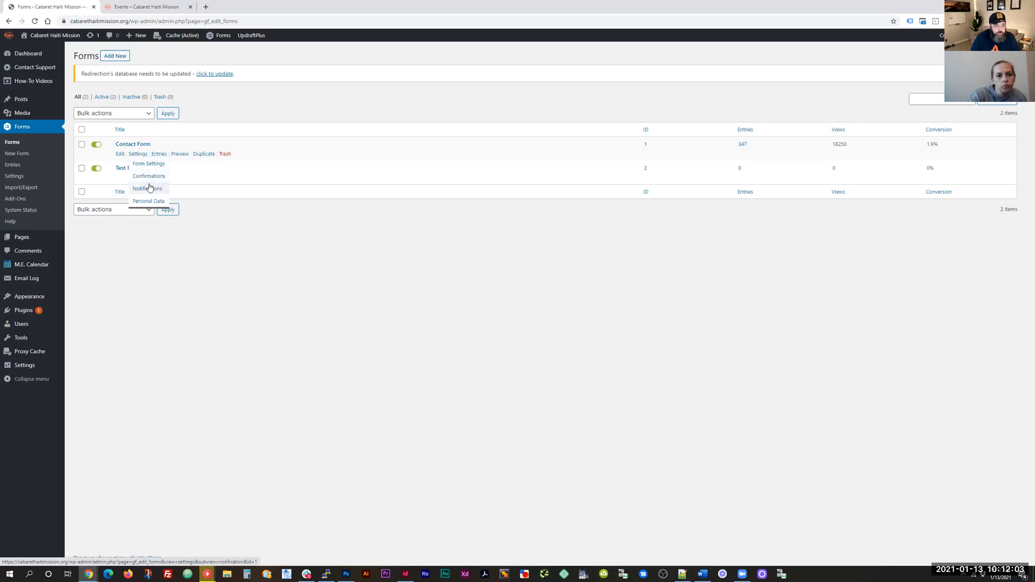
left_click(150, 189)
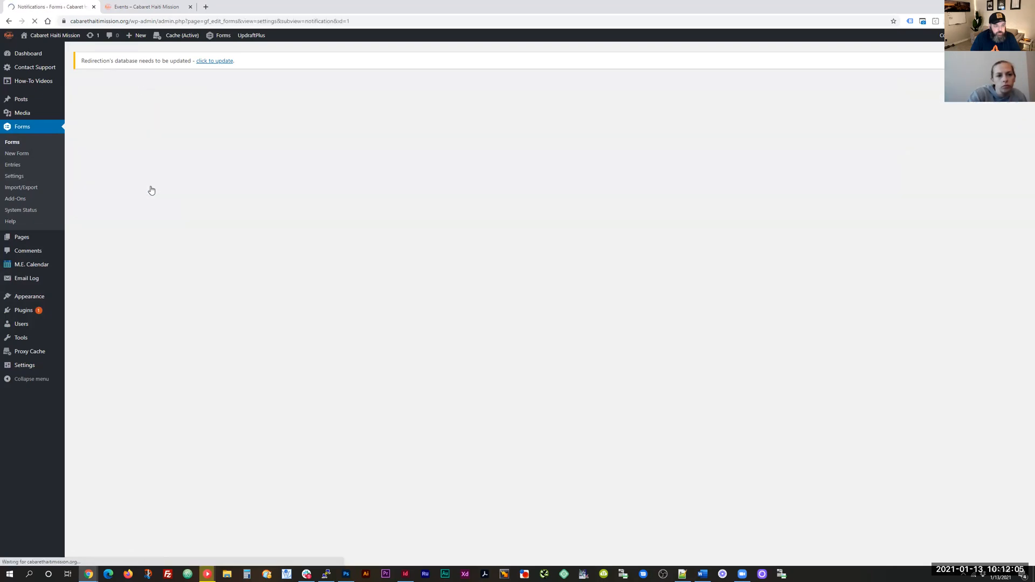
left_click(173, 182)
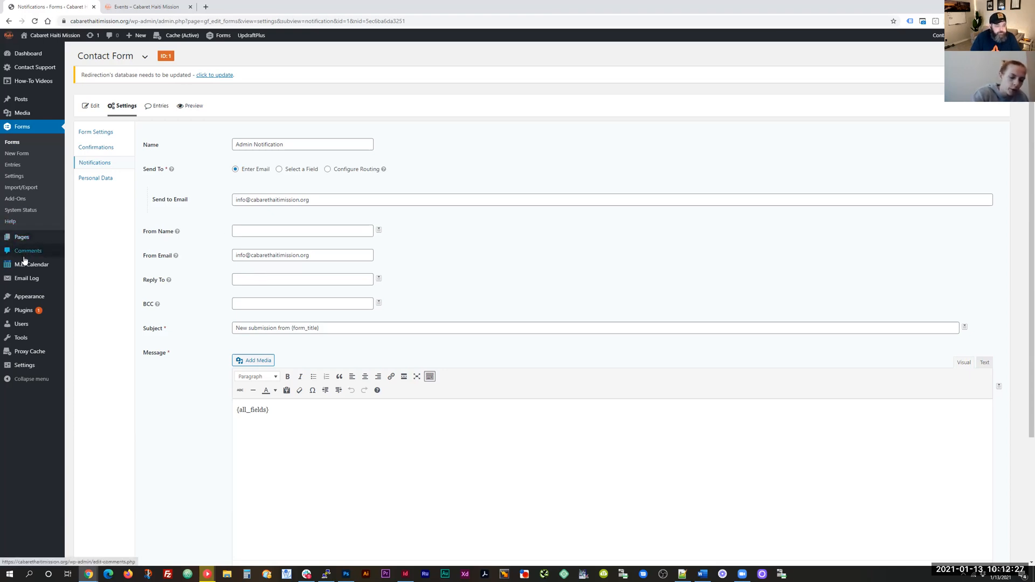
mouse_move(25, 282)
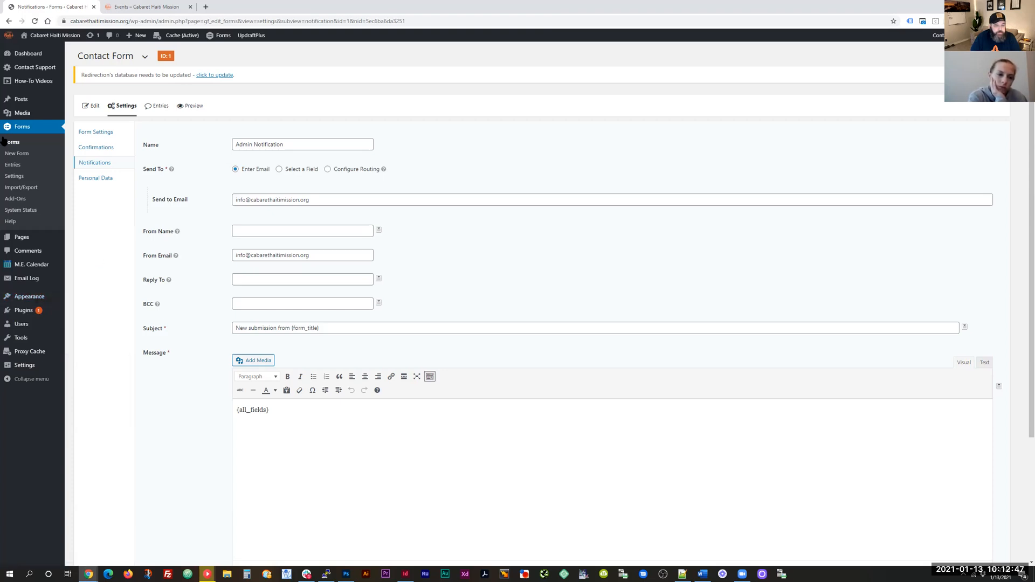
mouse_move(32, 324)
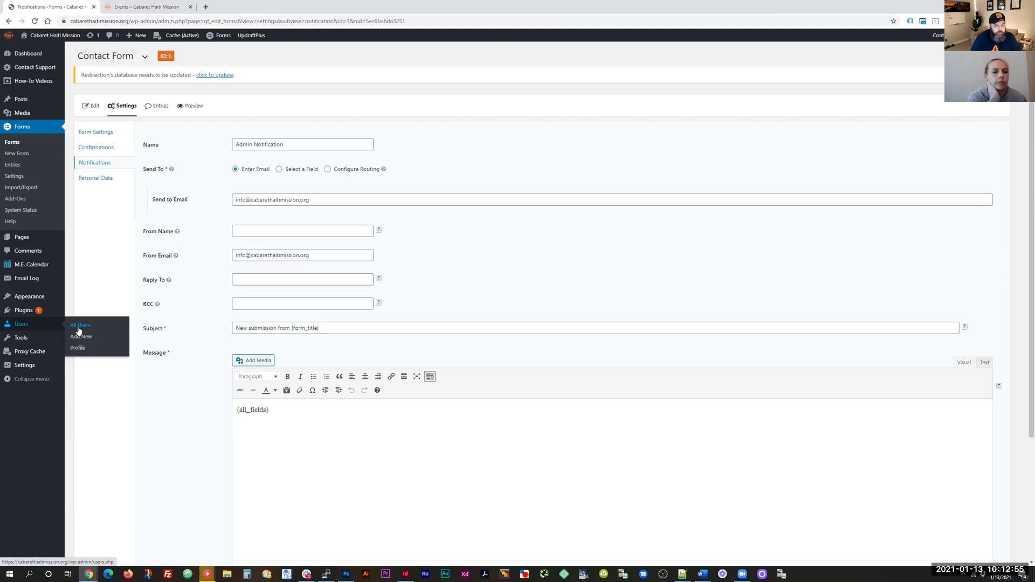
left_click(131, 5)
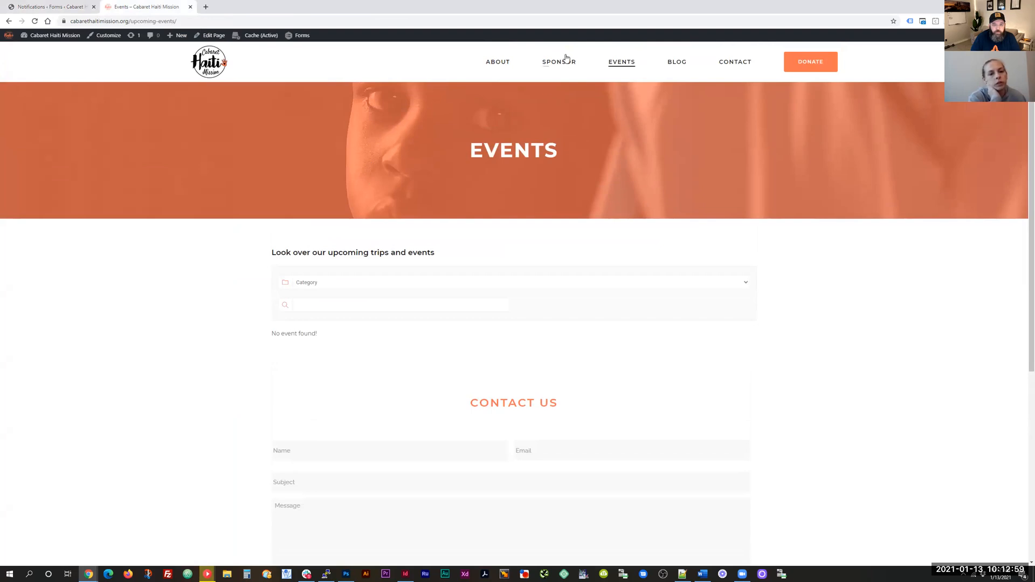
left_click(498, 62)
scroll(783, 345, "down", 15)
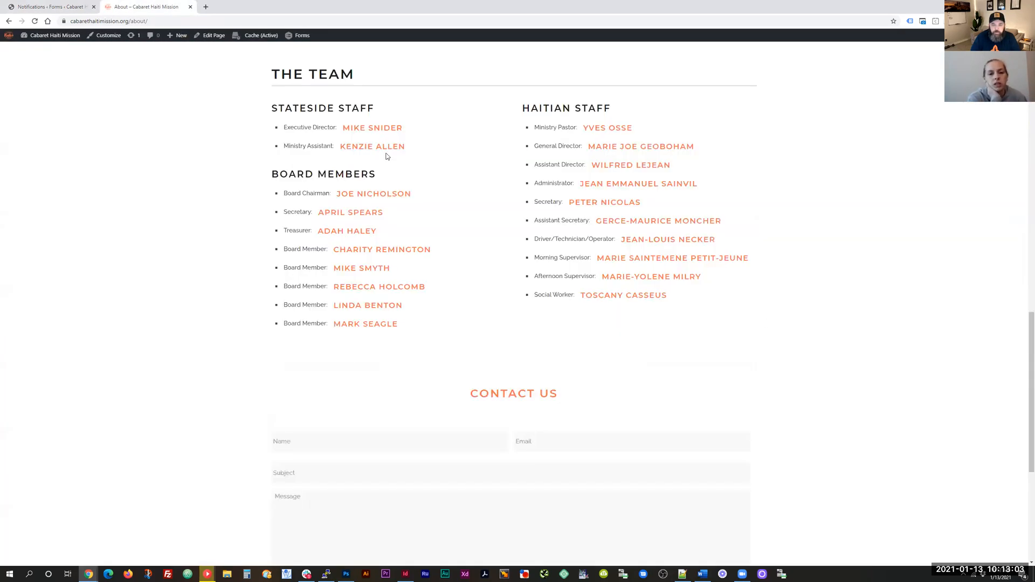
scroll(566, 291, "down", 1)
scroll(566, 293, "up", 4)
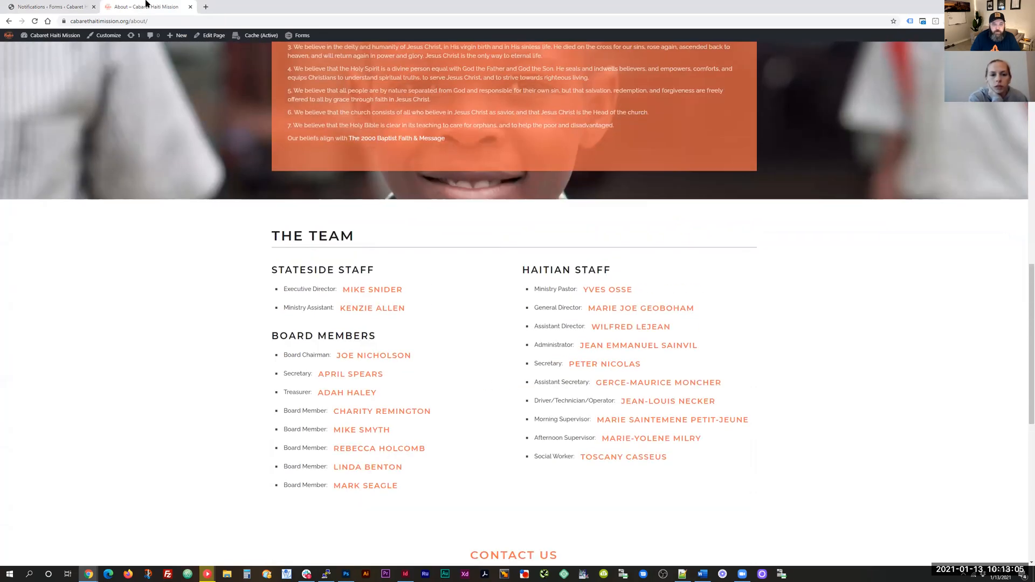
left_click(60, 7)
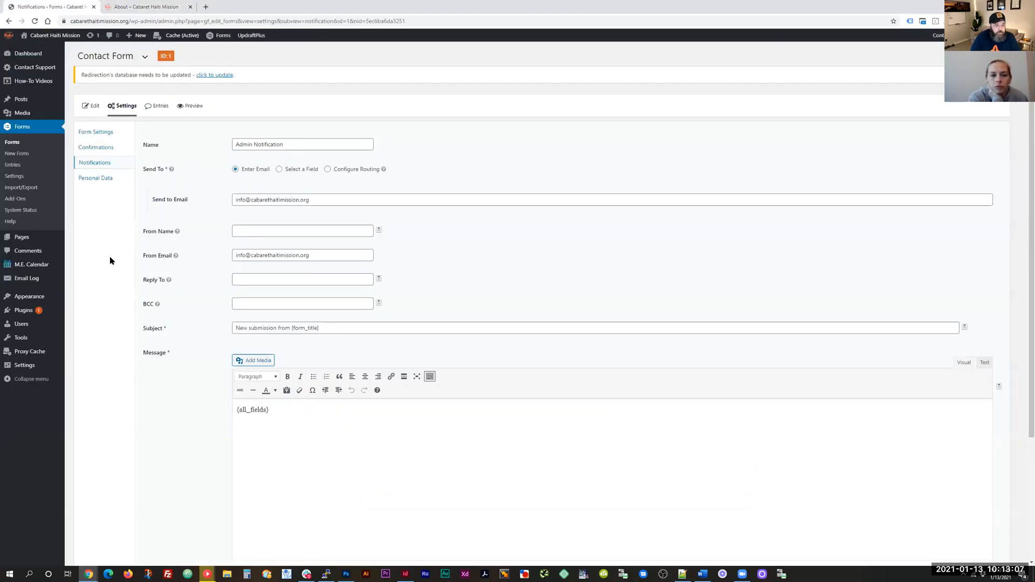
mouse_move(21, 324)
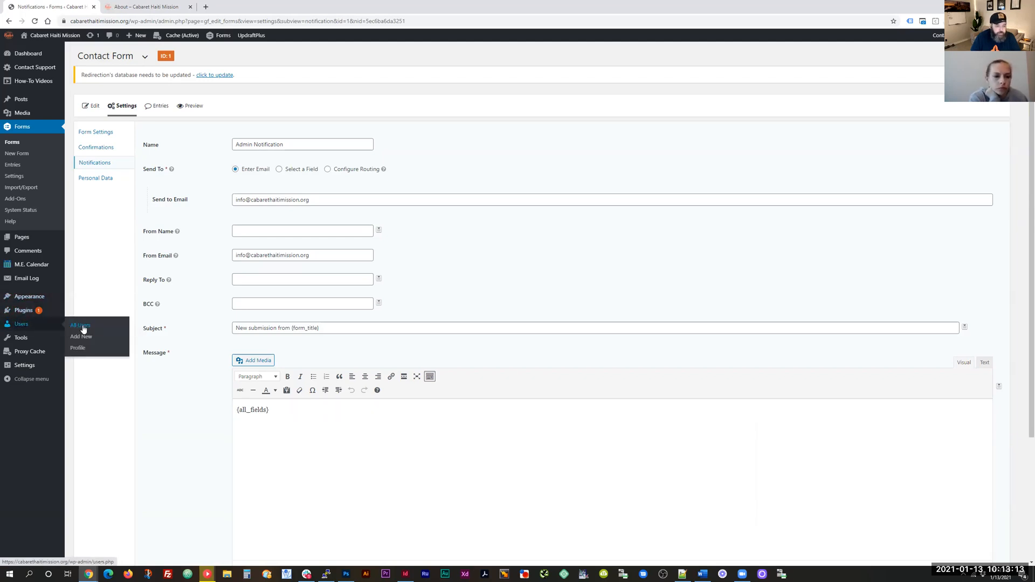
Step: Open Users > Add New, clear the autofilled username, and enter the new user's username
left_click(89, 328)
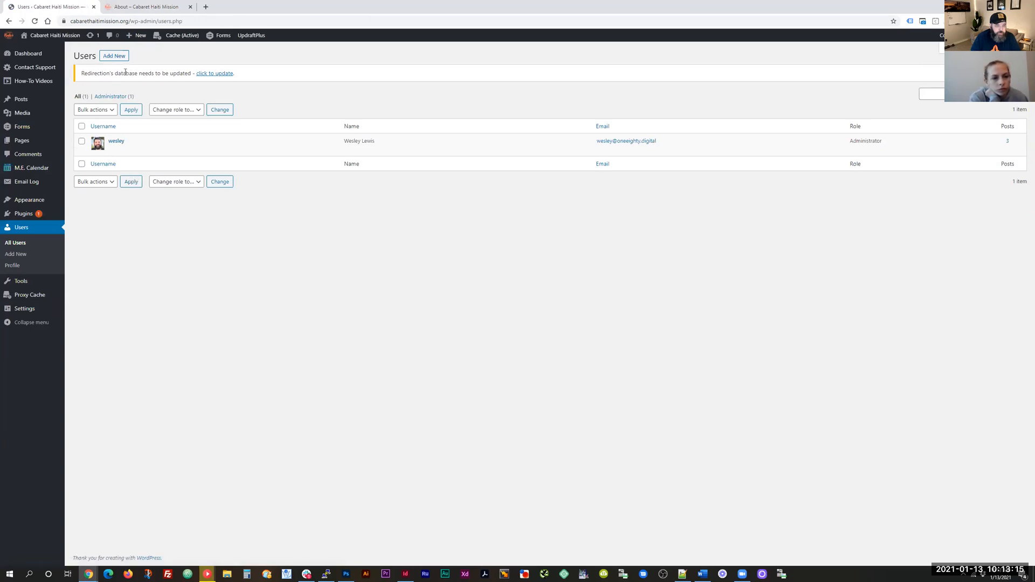
left_click(114, 56)
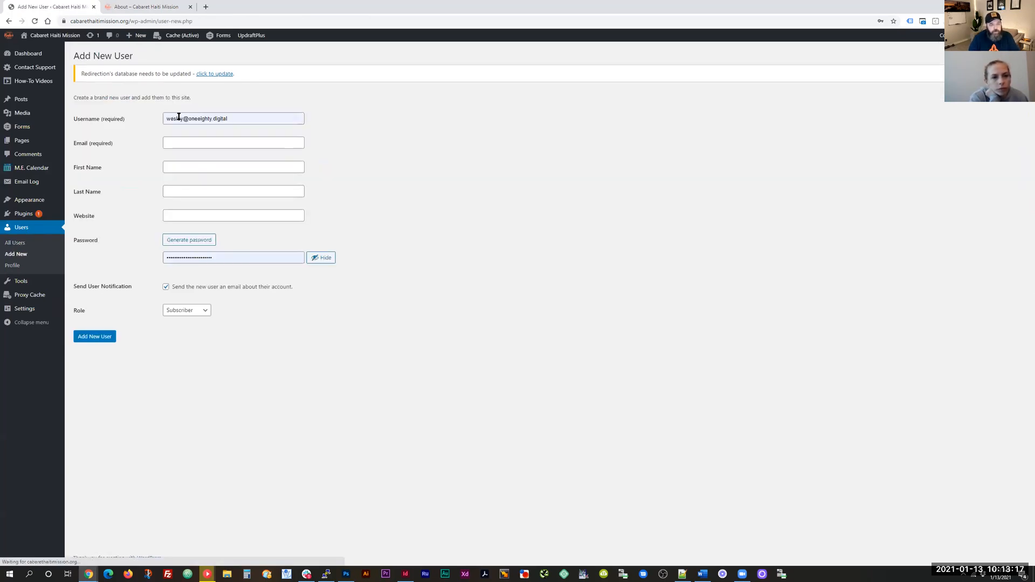
left_click_drag(254, 119, 128, 125)
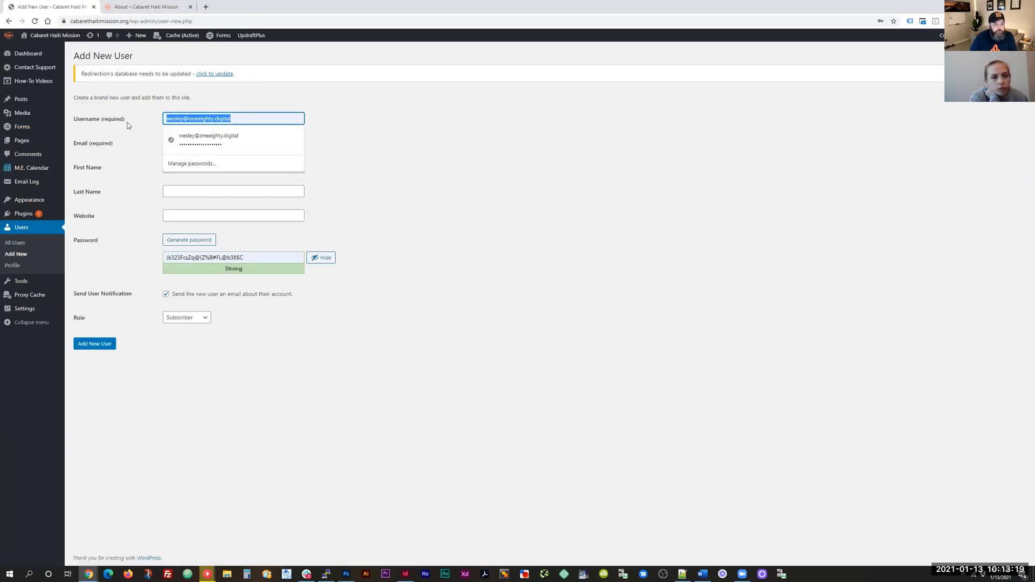
key("BackSpace")
left_click(327, 117)
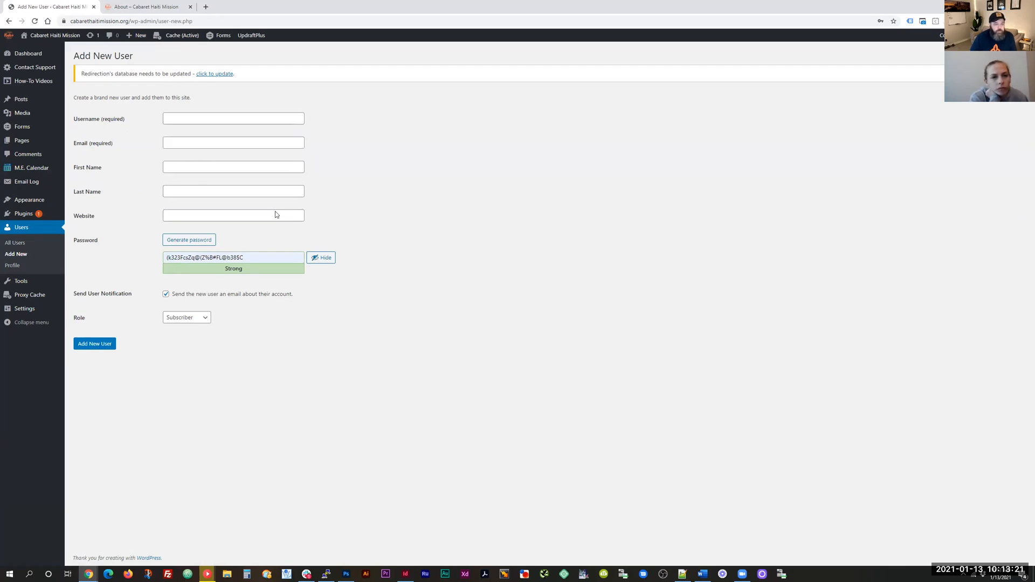
left_click(204, 118)
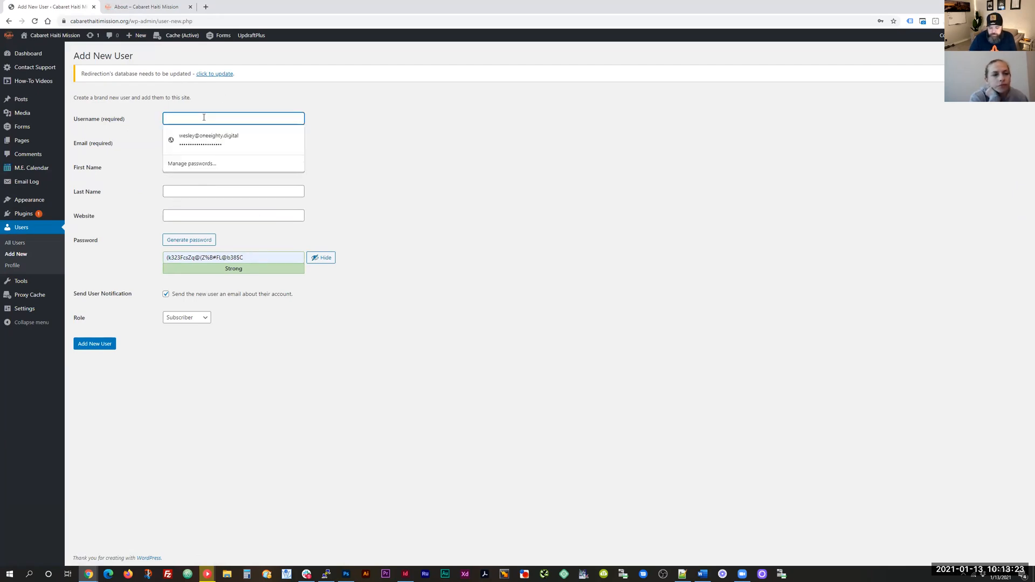
type("K")
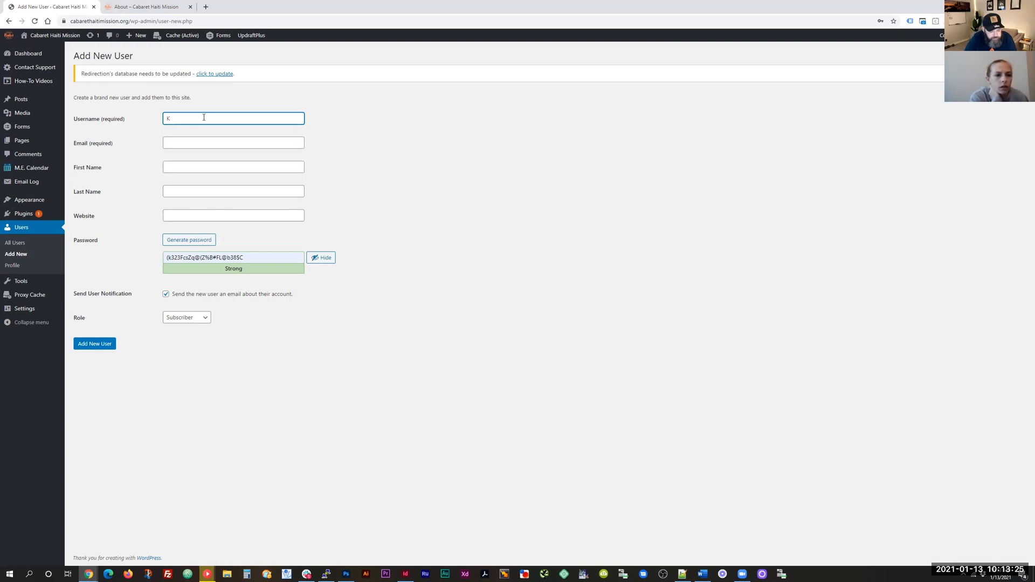
type("enzie")
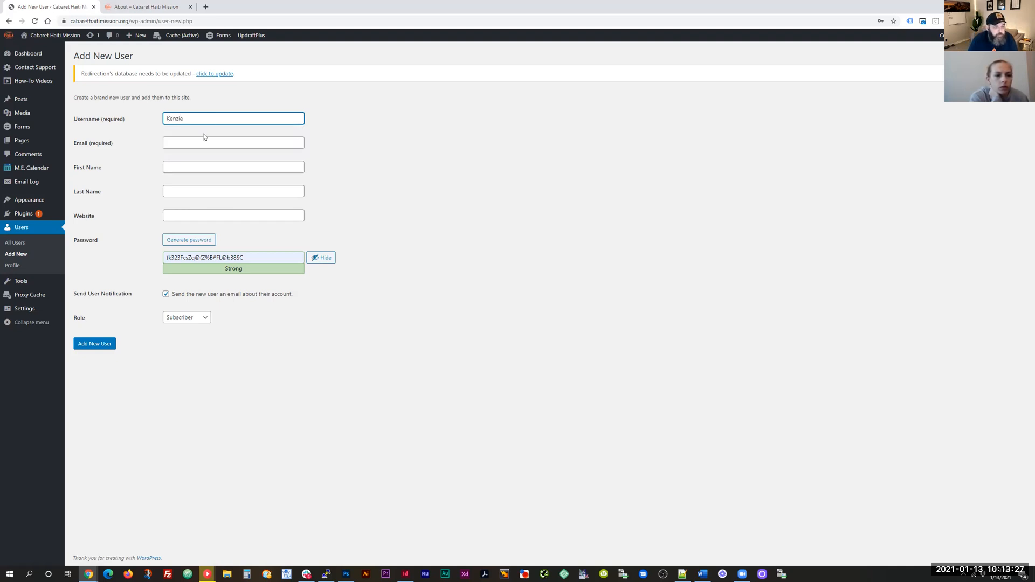
Step: Fill in the new user's e-mail address, first name and last name
left_click(203, 143)
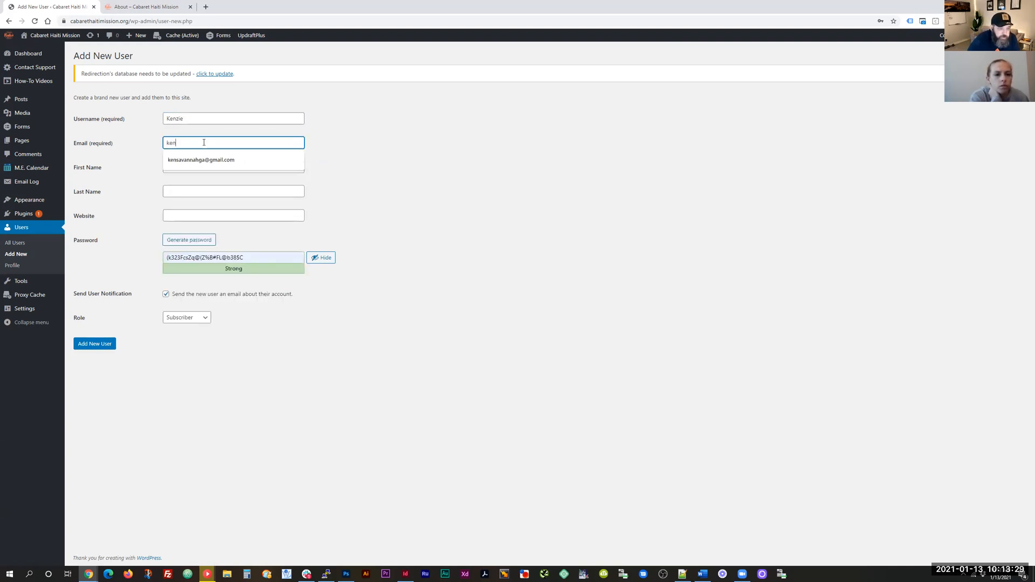
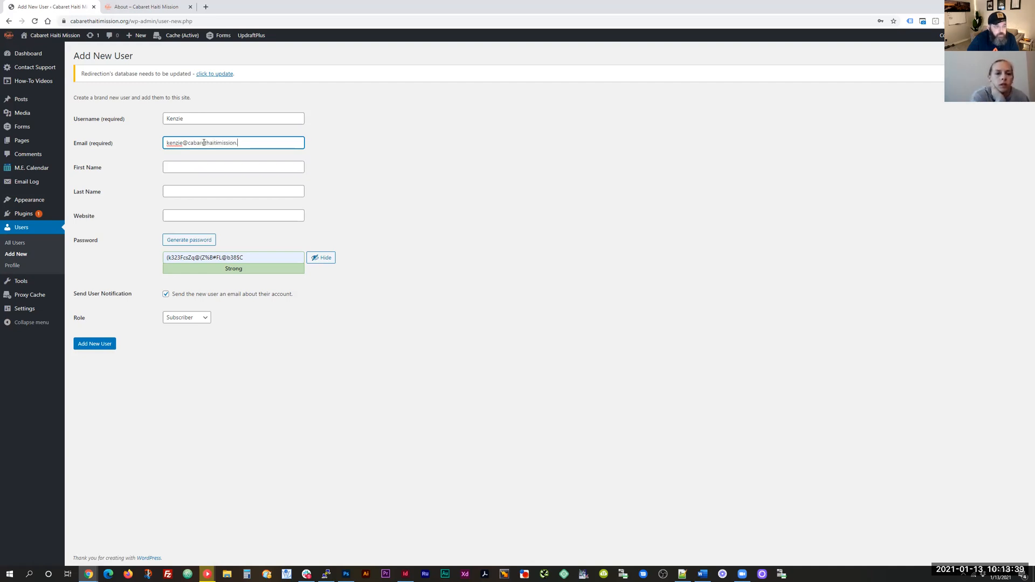
left_click(184, 167)
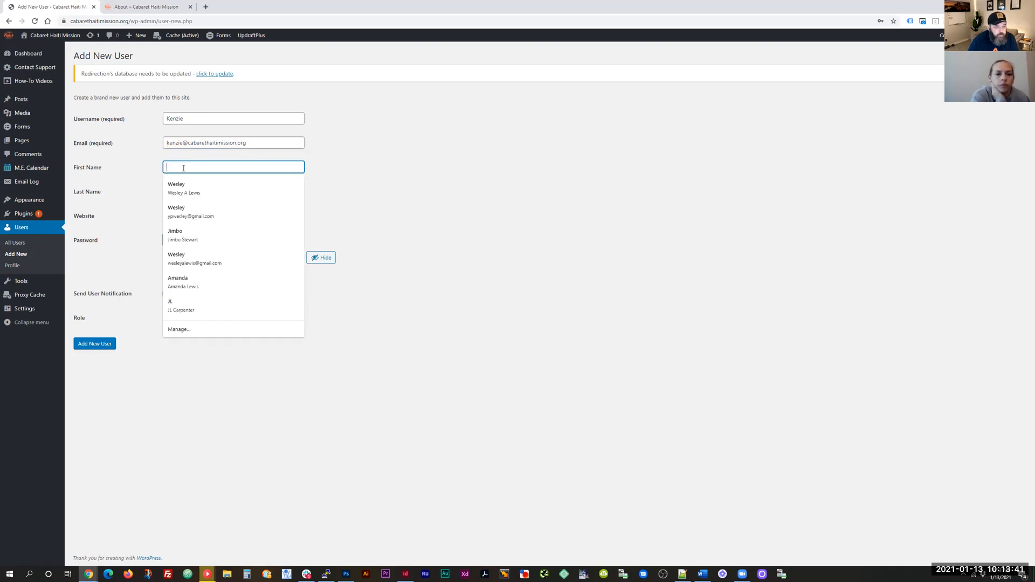
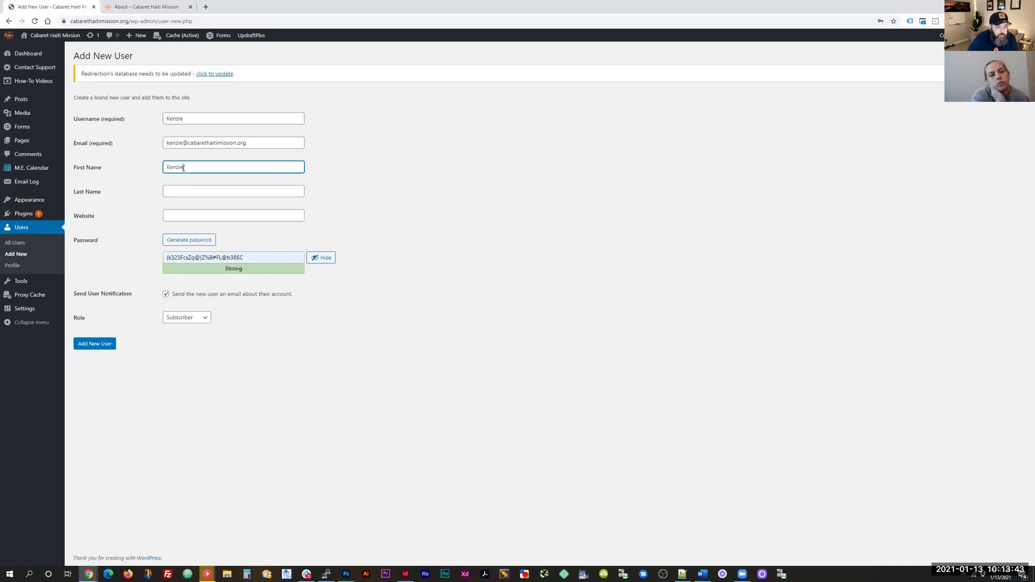
key("Tab")
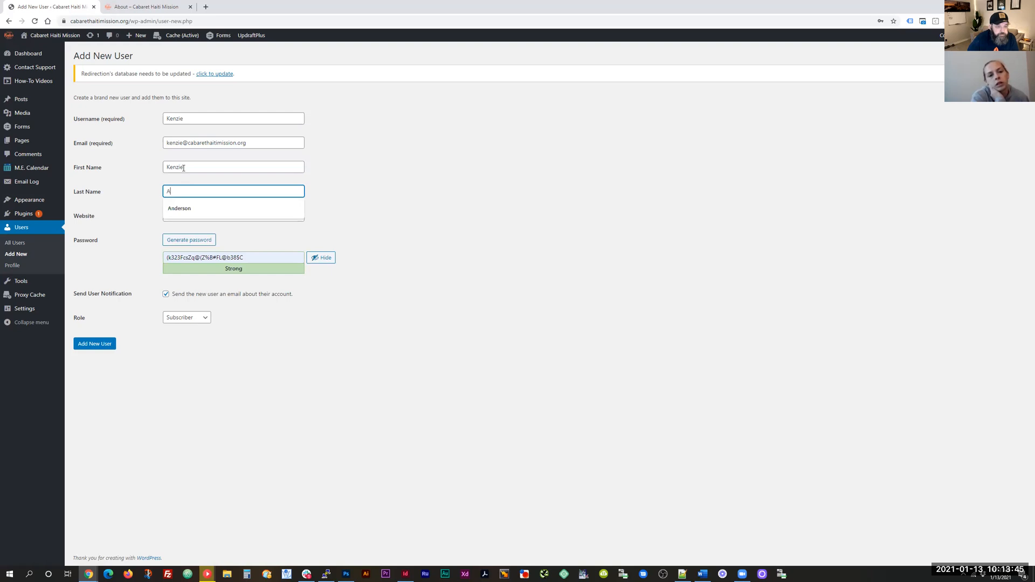
left_click(369, 185)
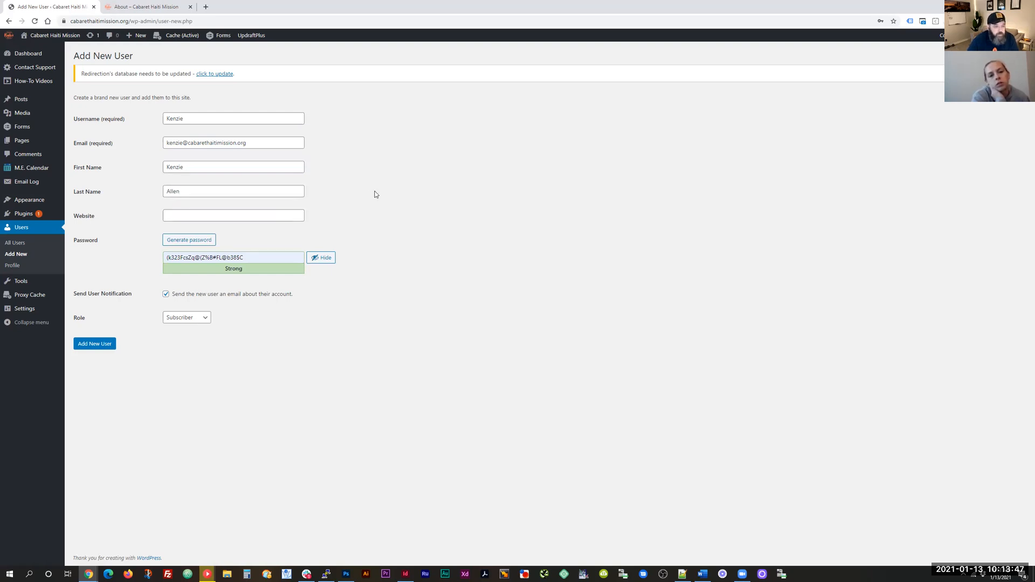
Step: Check the Role options without changing them, then switch to the public About page's staff listing
left_click(177, 322)
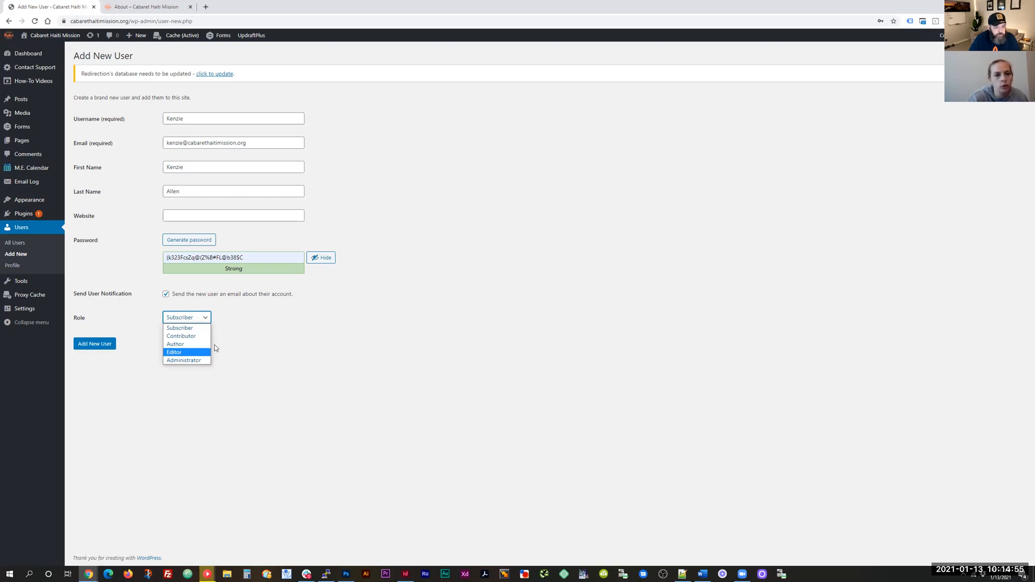
left_click(284, 337)
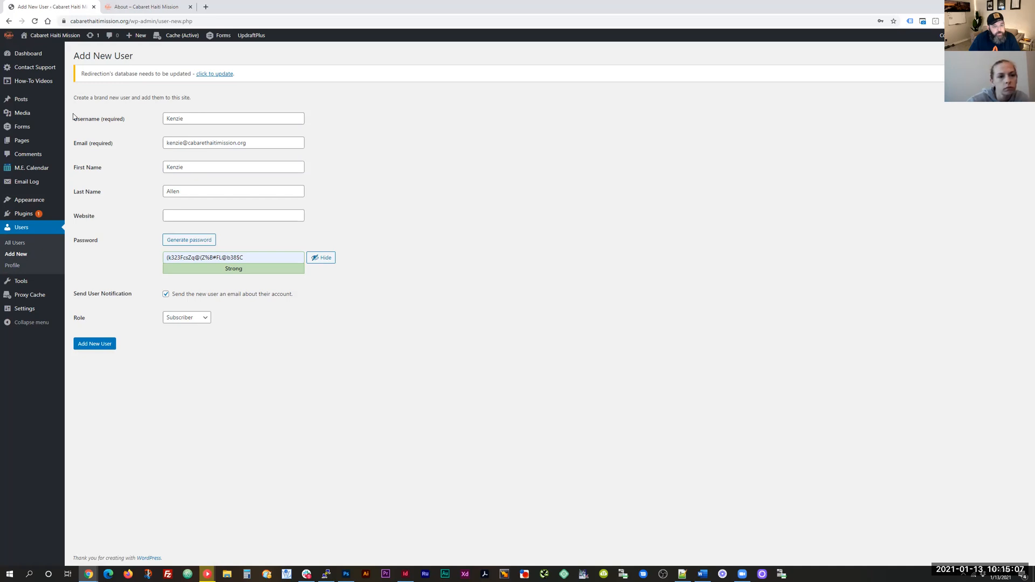
left_click(148, 6)
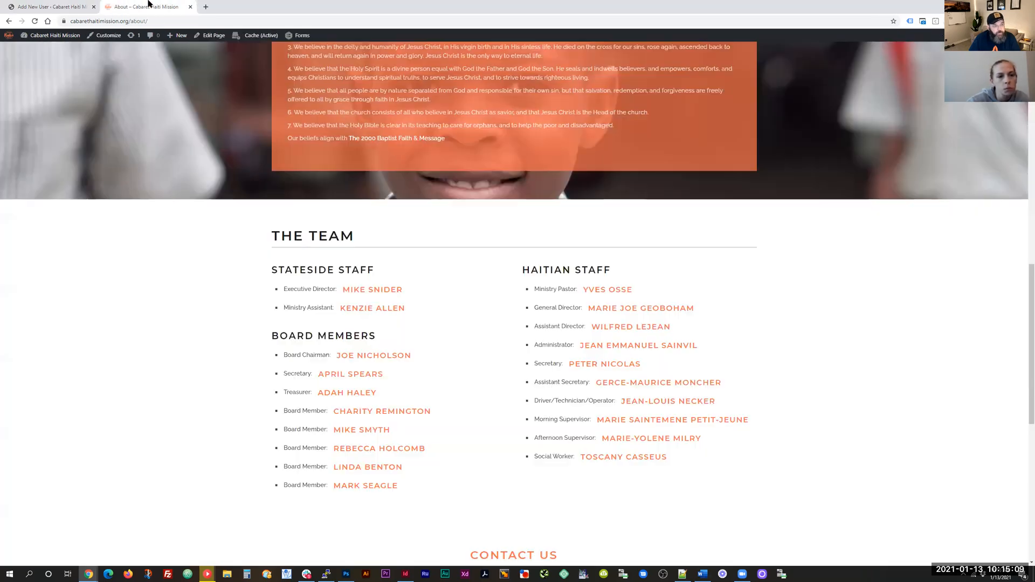
Step: Return to the Add New User form and set the role to Administrator
scroll(334, 226, "up", 1)
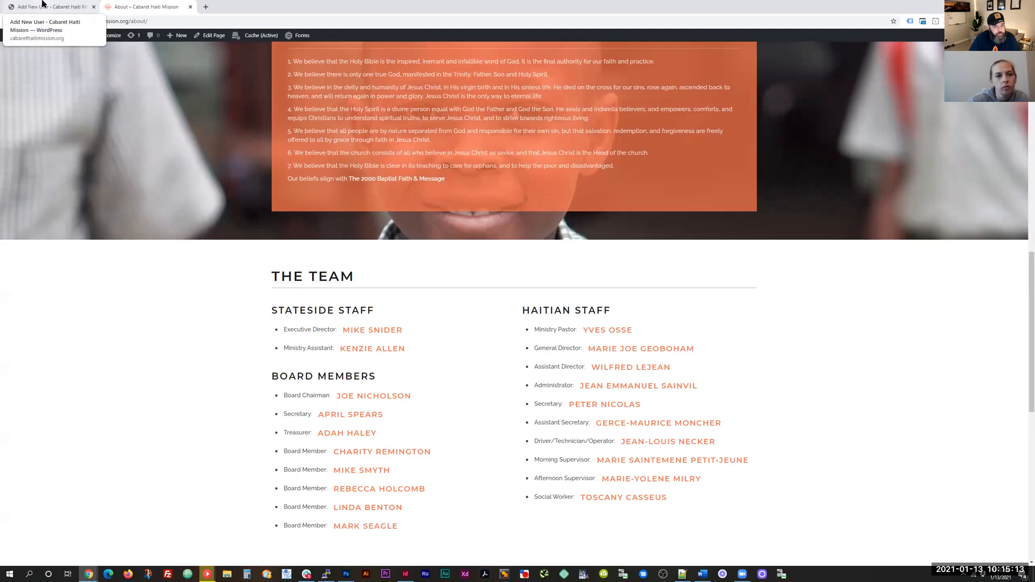
scroll(165, 183, "up", 9)
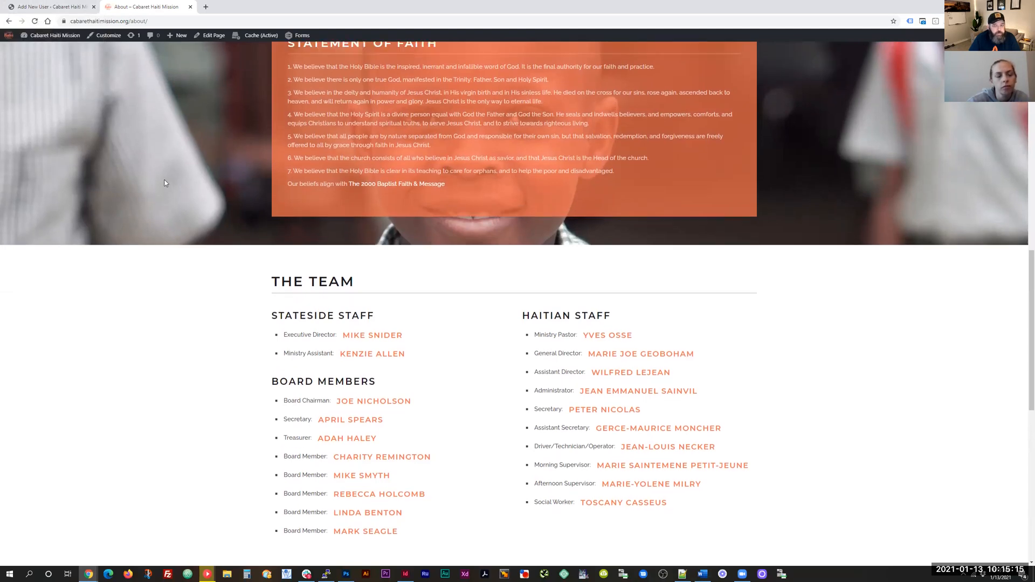
scroll(165, 183, "up", 3)
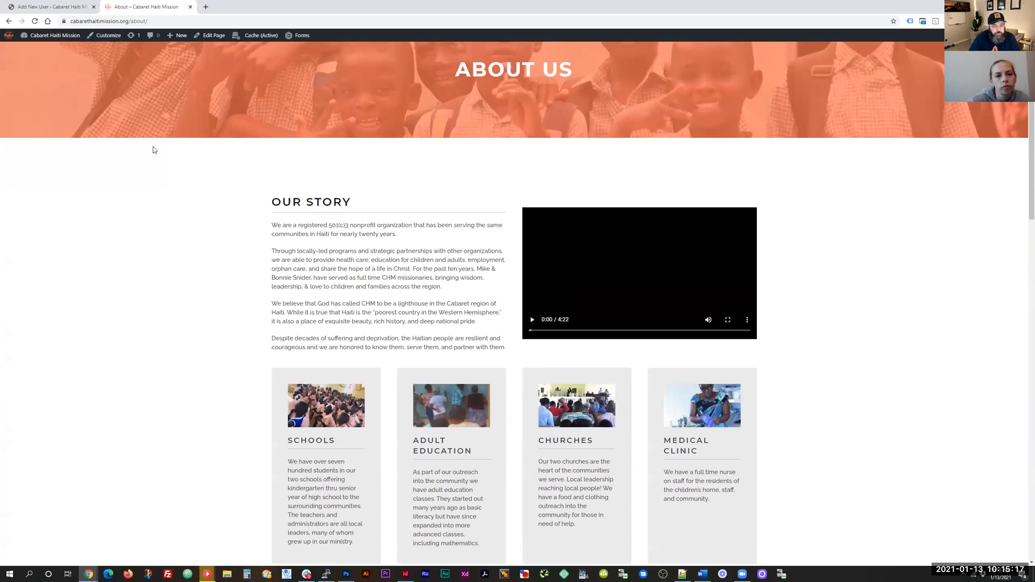
left_click(69, 6)
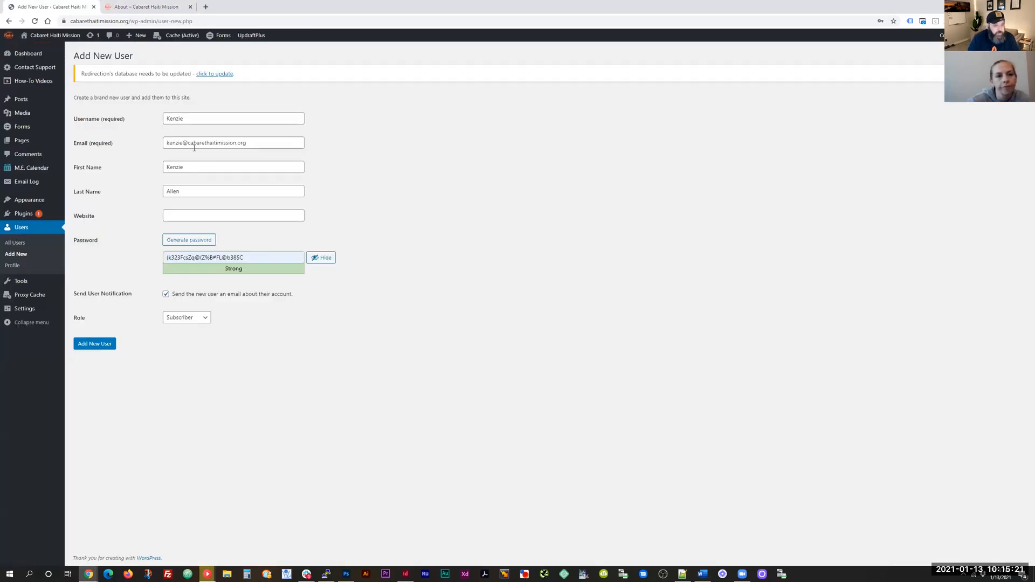
left_click(195, 319)
left_click(186, 361)
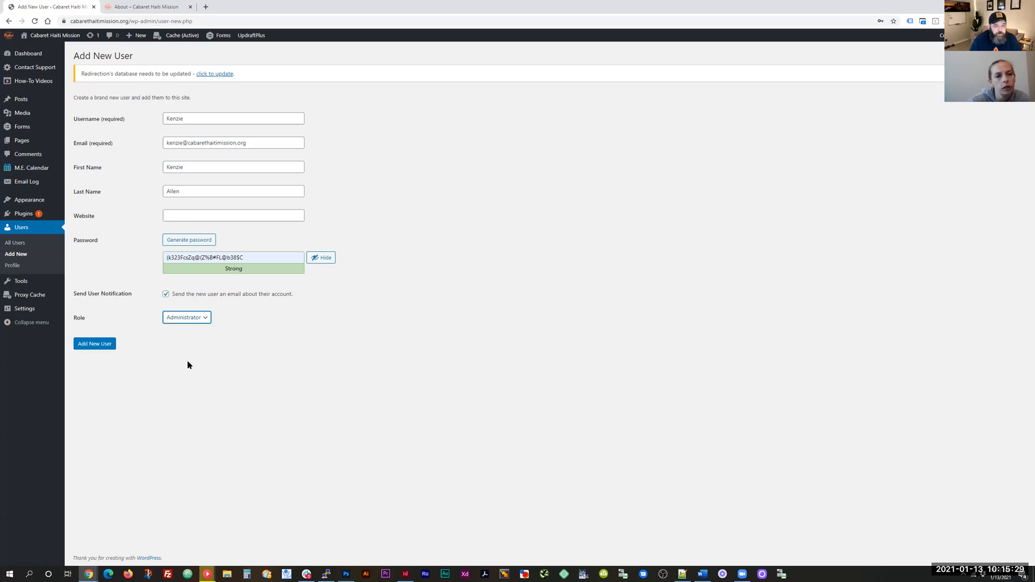
Step: Copy the generated password and submit the form to create the user
triple_click(198, 258)
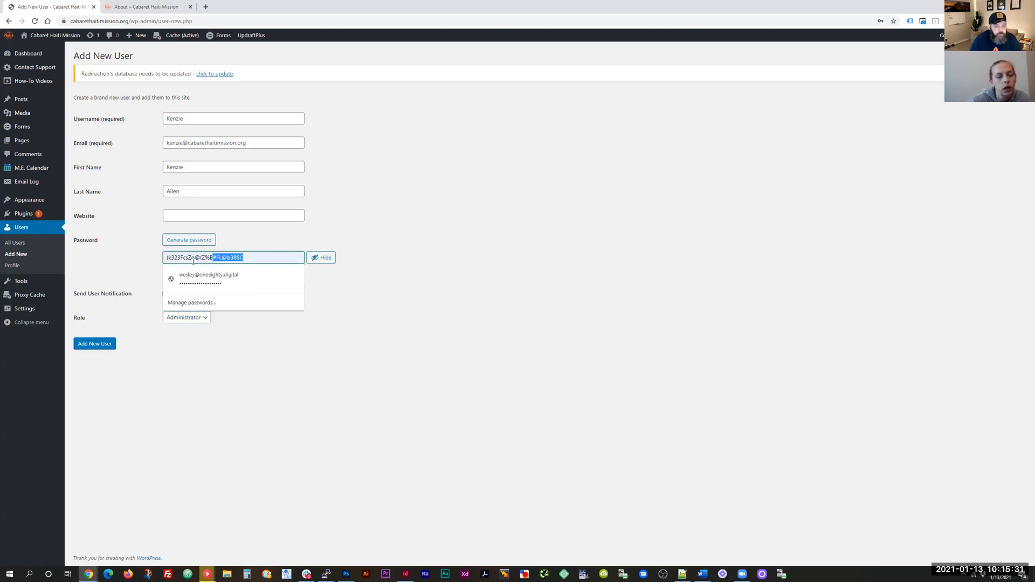
right_click(198, 258)
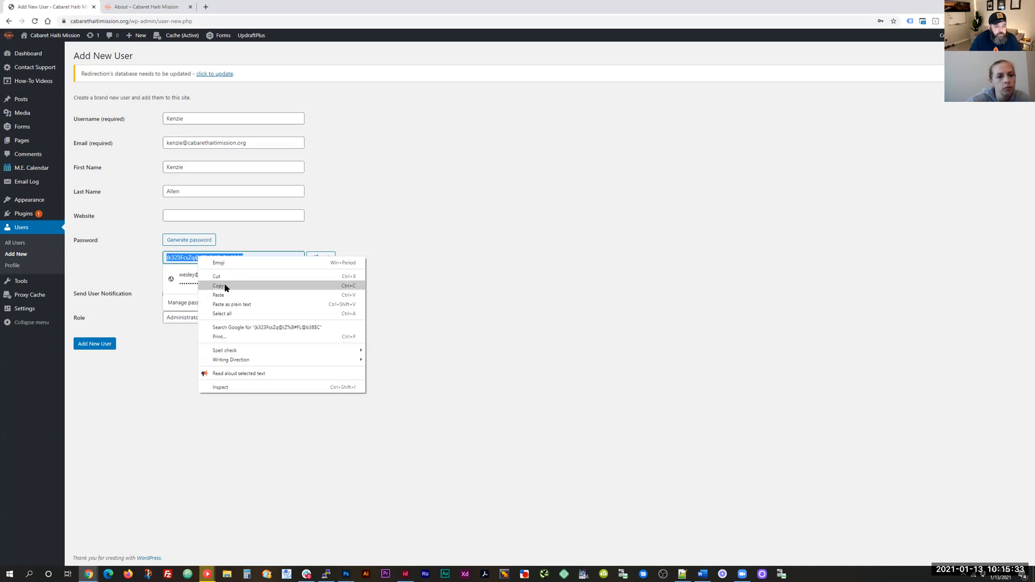
left_click(226, 286)
left_click(298, 383)
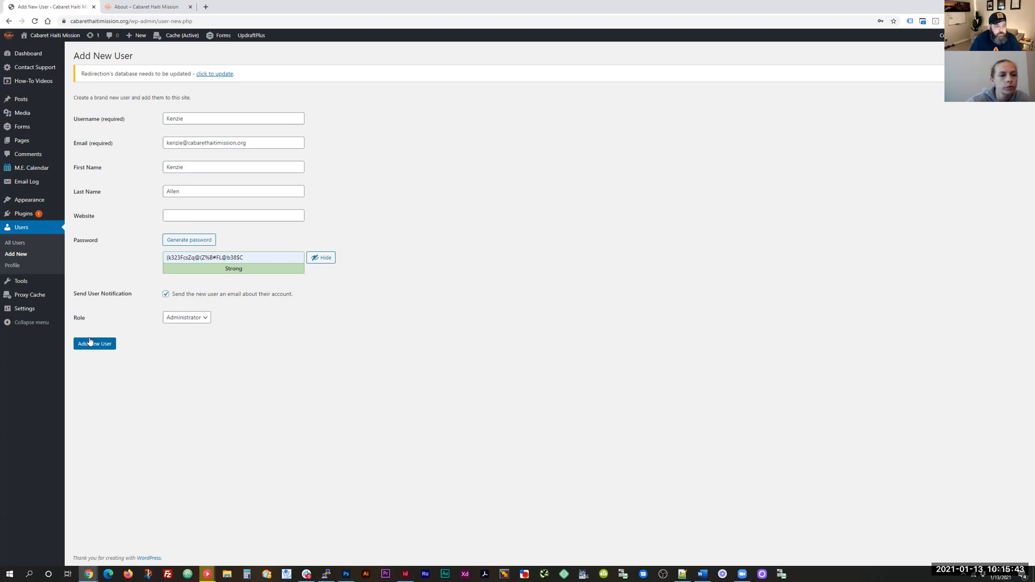
triple_click(251, 257)
right_click(182, 258)
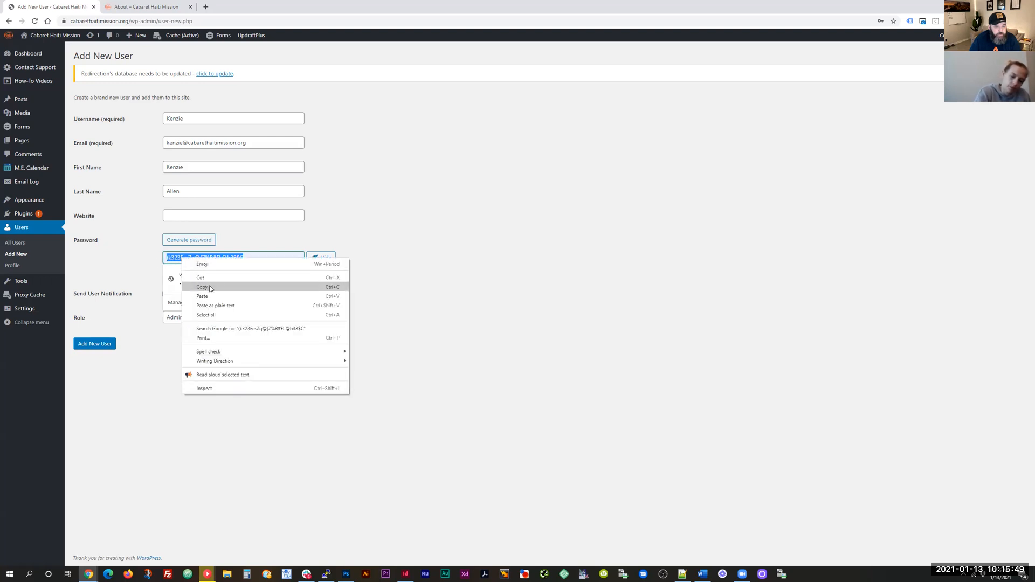
left_click(210, 287)
left_click(105, 346)
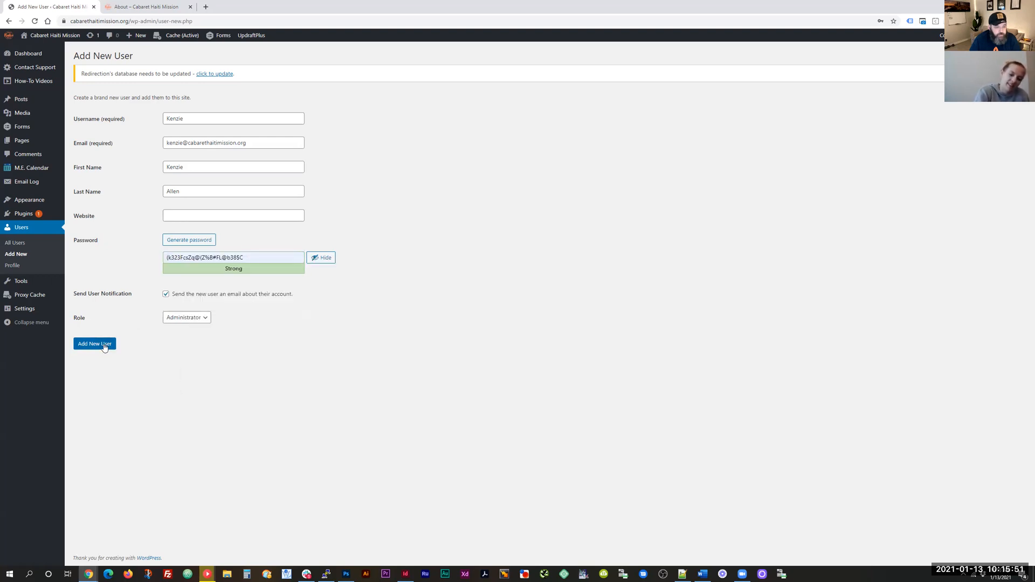
left_click(104, 345)
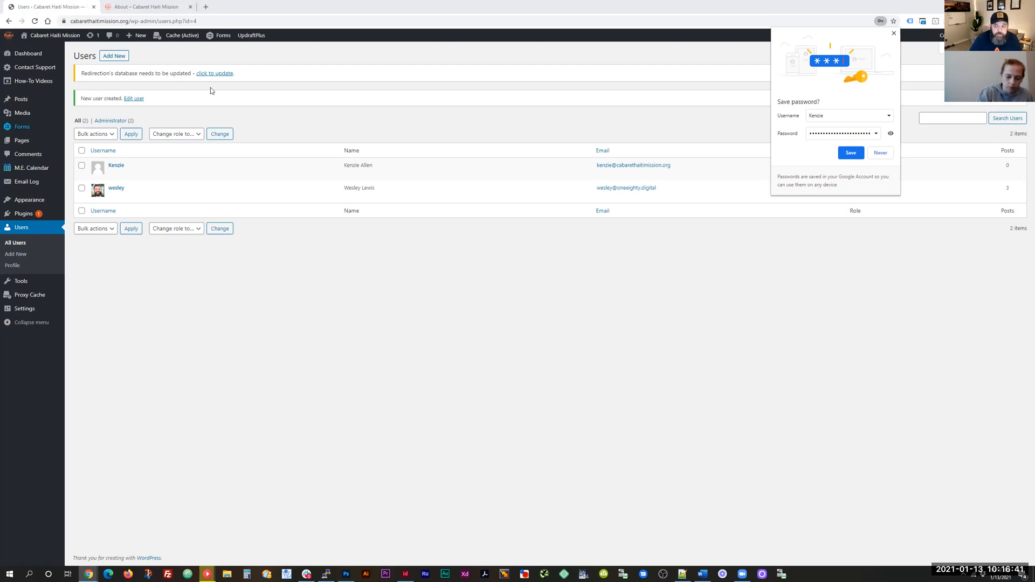
Step: Dismiss the browser's save-password prompt over the Users list
left_click(894, 34)
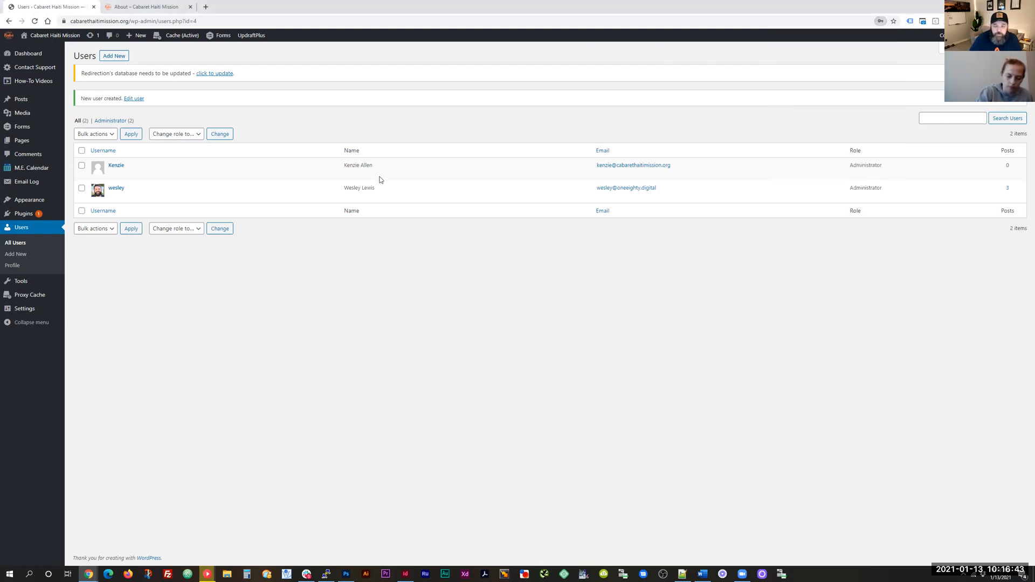
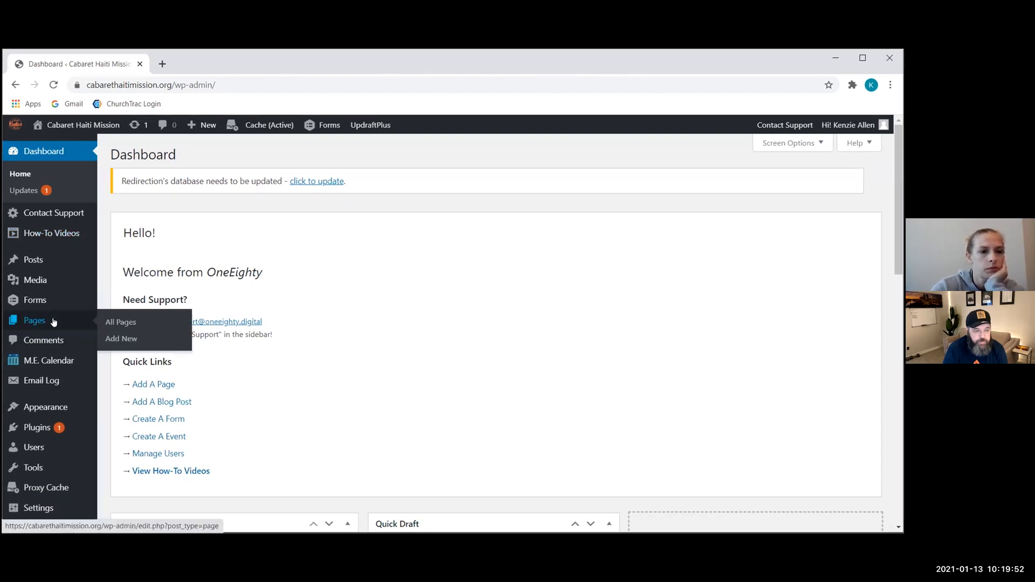
Step: Open the About page from All Pages and launch it in YOOtheme Builder
left_click(105, 323)
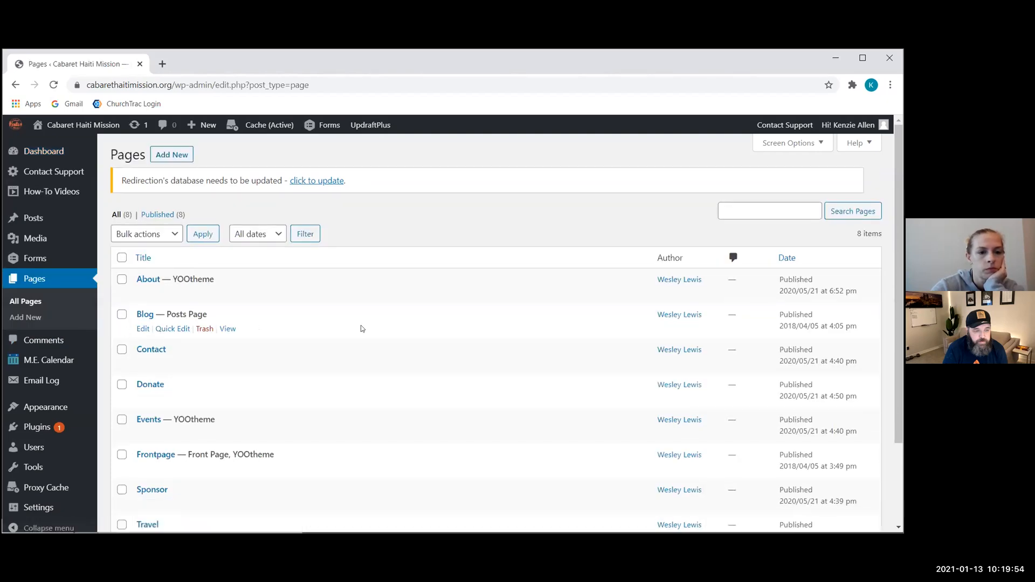
scroll(362, 328, "down", 1)
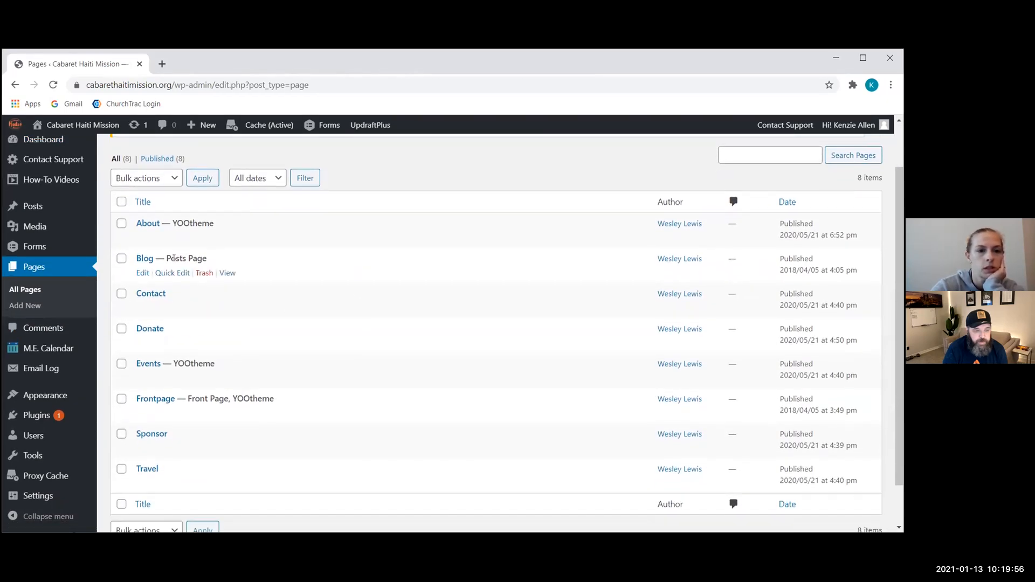
left_click(148, 224)
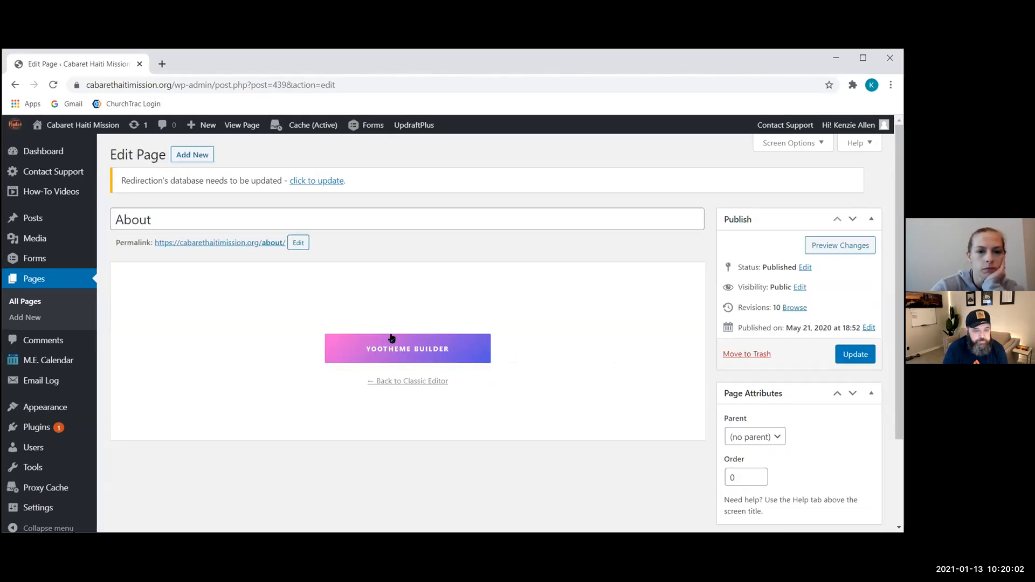
left_click(389, 349)
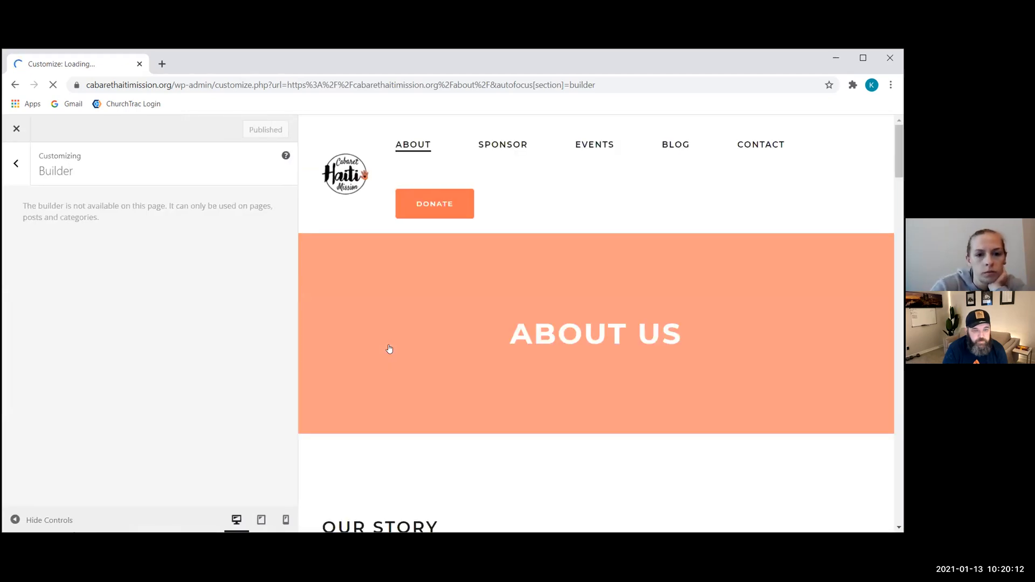
Step: Scroll the About preview down past Our Story to The Team section's Board Members list
scroll(404, 345, "down", 10)
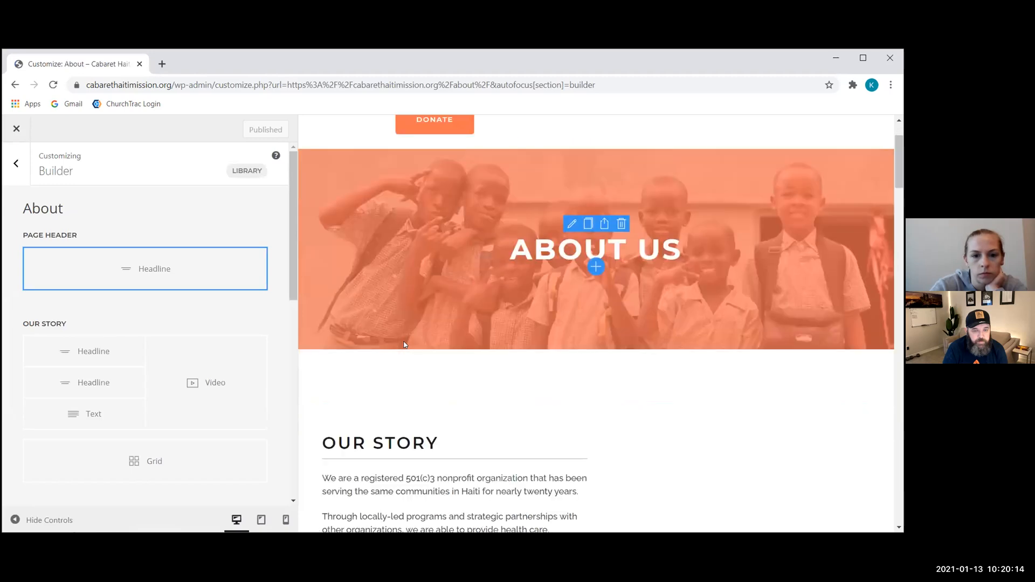
scroll(404, 343, "down", 8)
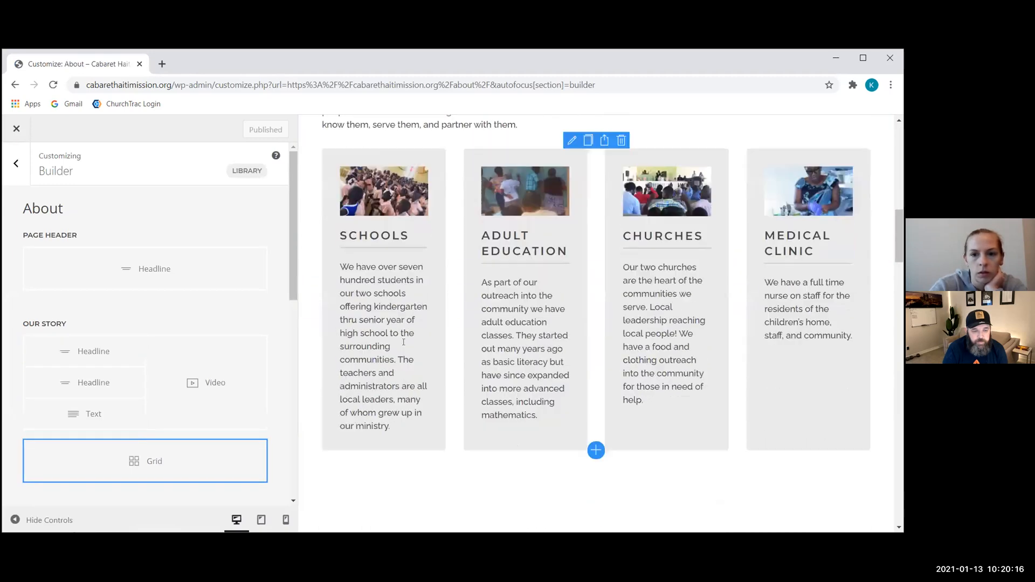
scroll(405, 345, "down", 10)
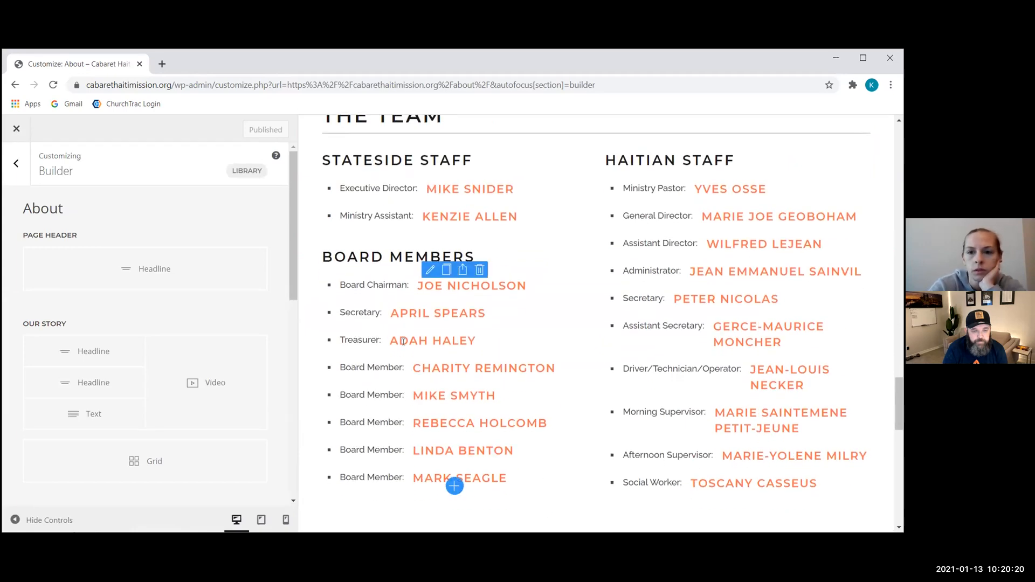
scroll(405, 343, "down", 1)
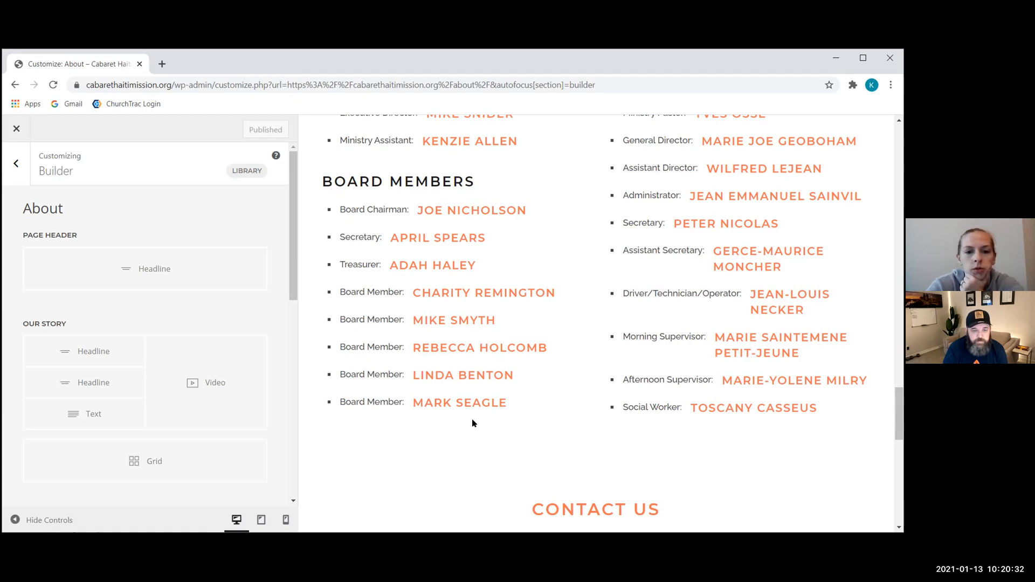
mouse_move(506, 412)
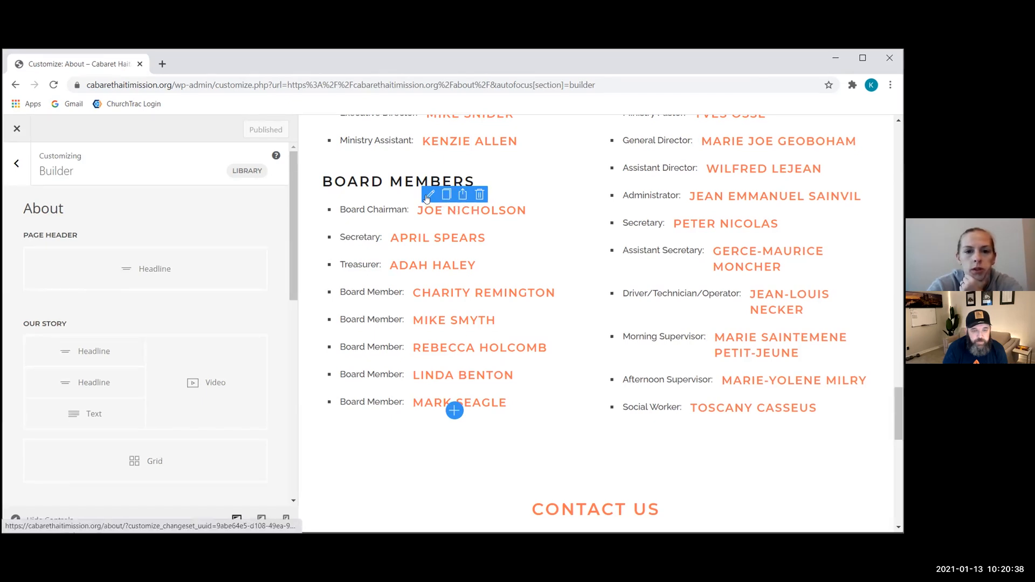
Step: Add a new Board Members item titled 'Board Member' with the member's name entered
left_click(429, 195)
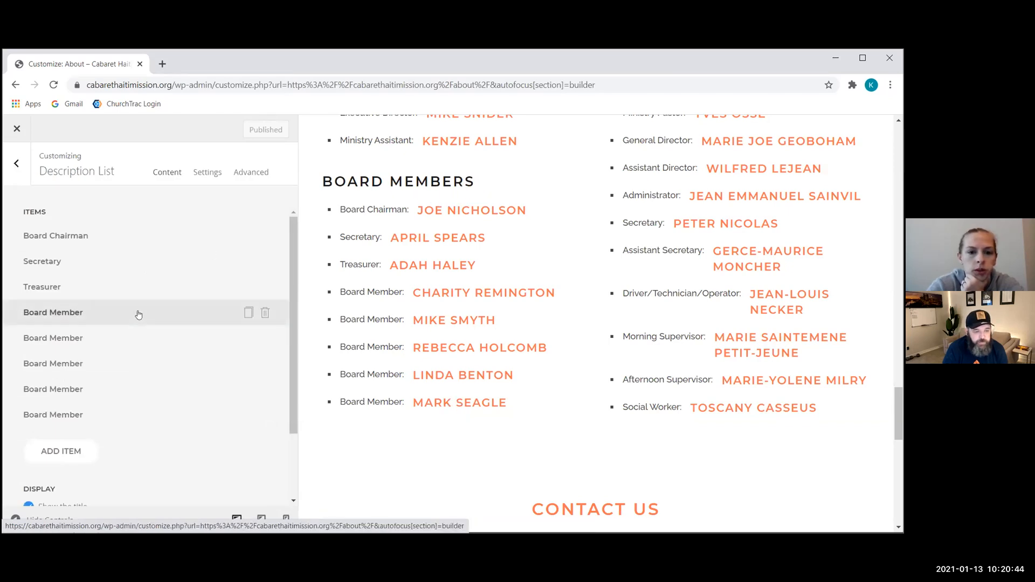
left_click(59, 451)
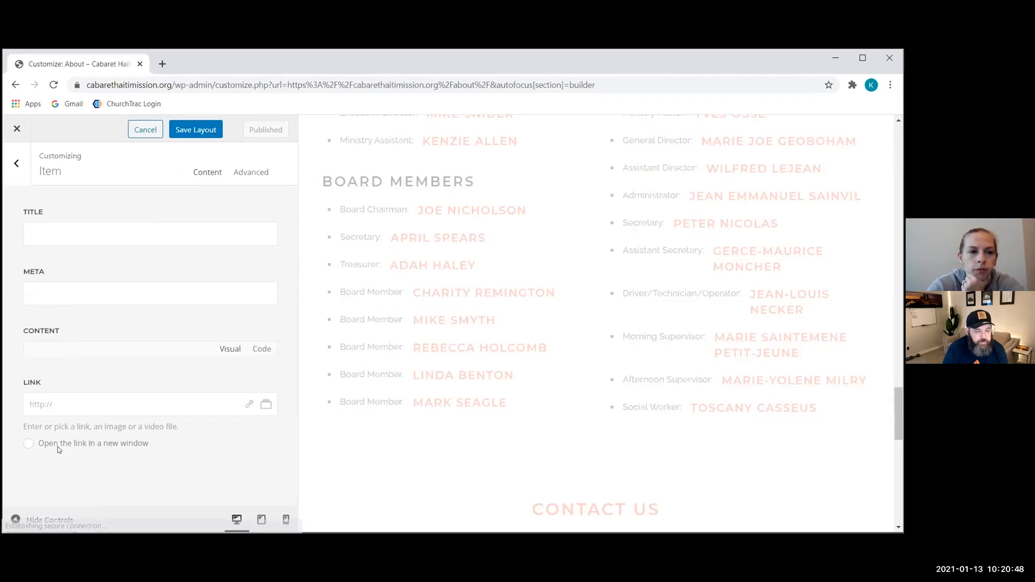
left_click(93, 234)
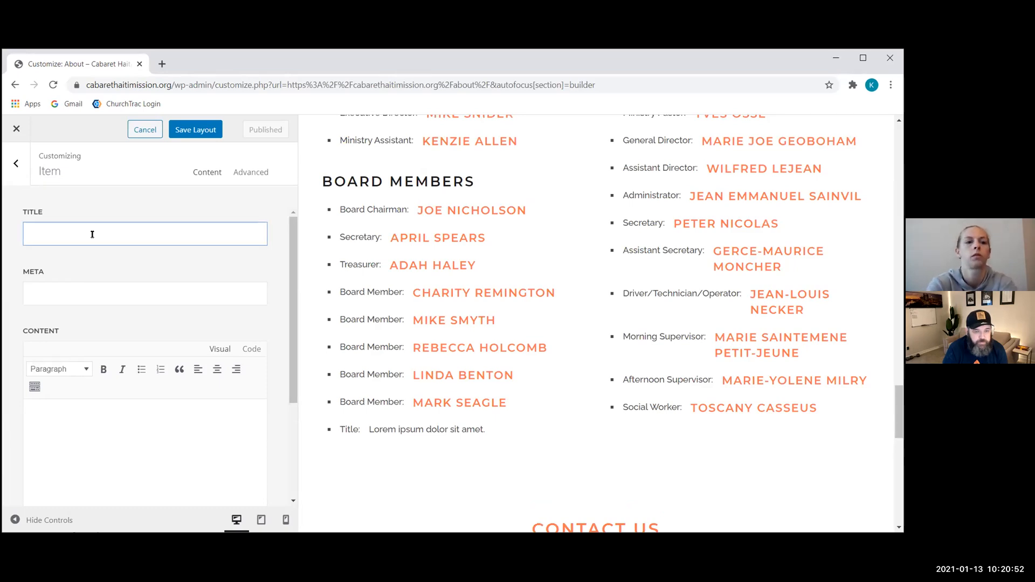
type("Board")
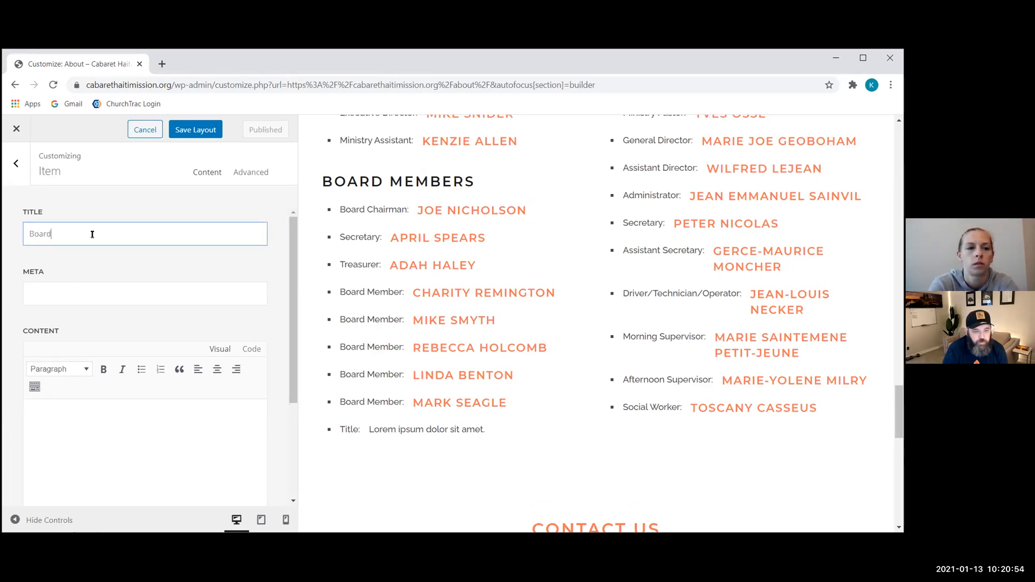
type(" Member")
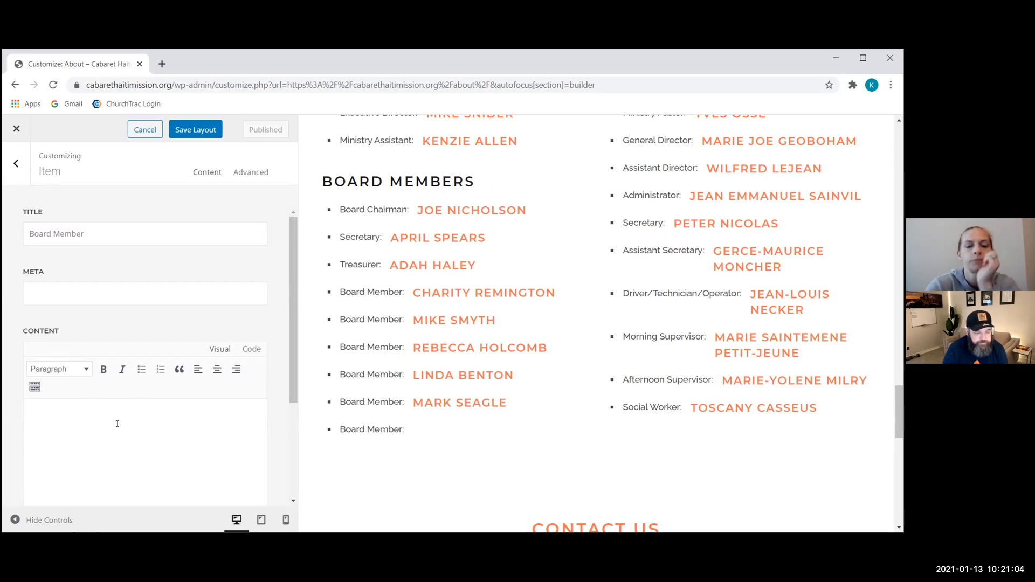
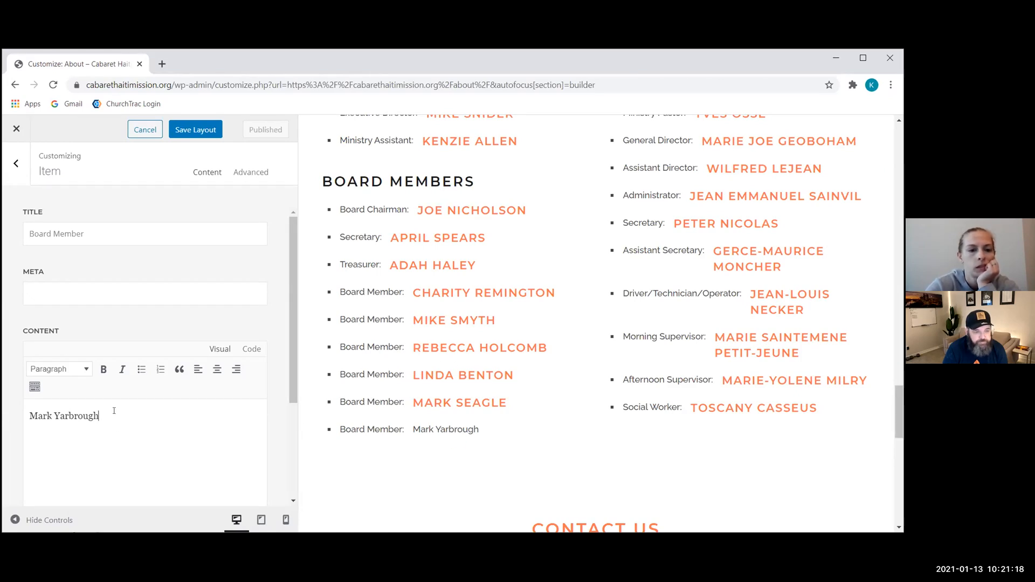
Step: Move the member's name from the Content area into the Meta field and save the layout
left_click_drag(115, 418, 11, 420)
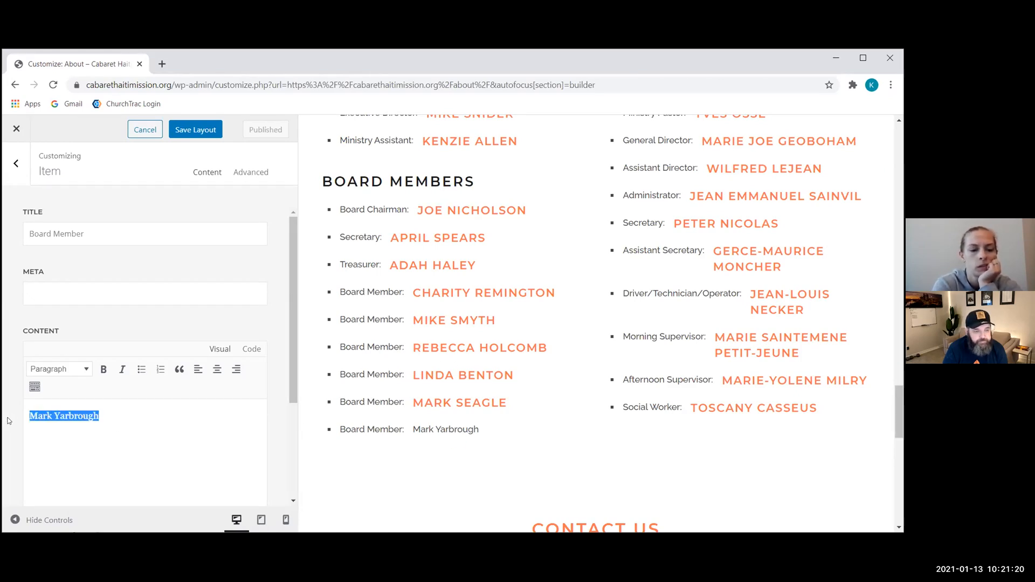
key("ctrl+x")
left_click(80, 298)
key("ctrl+v")
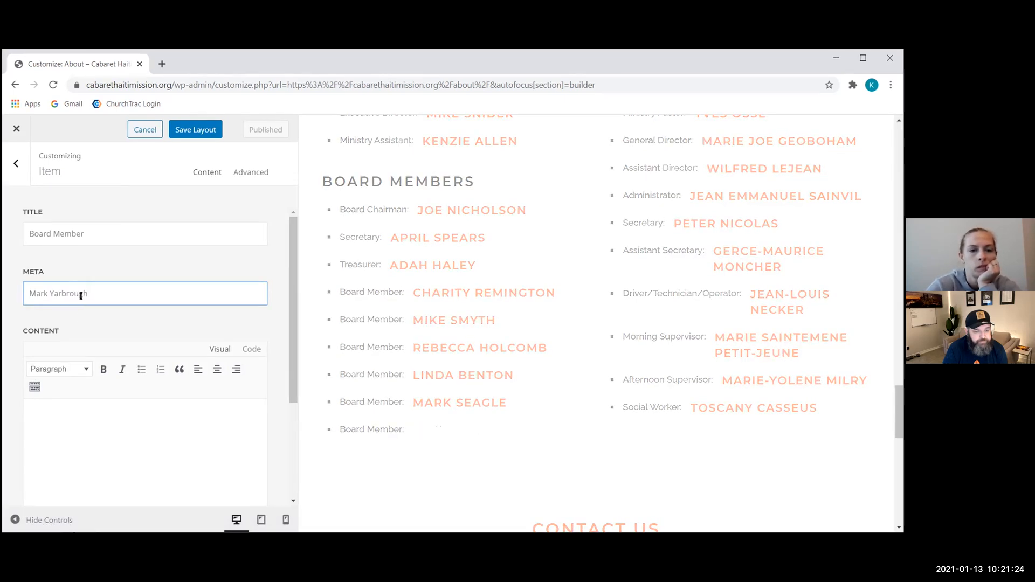
left_click(130, 327)
scroll(130, 327, "down", 3)
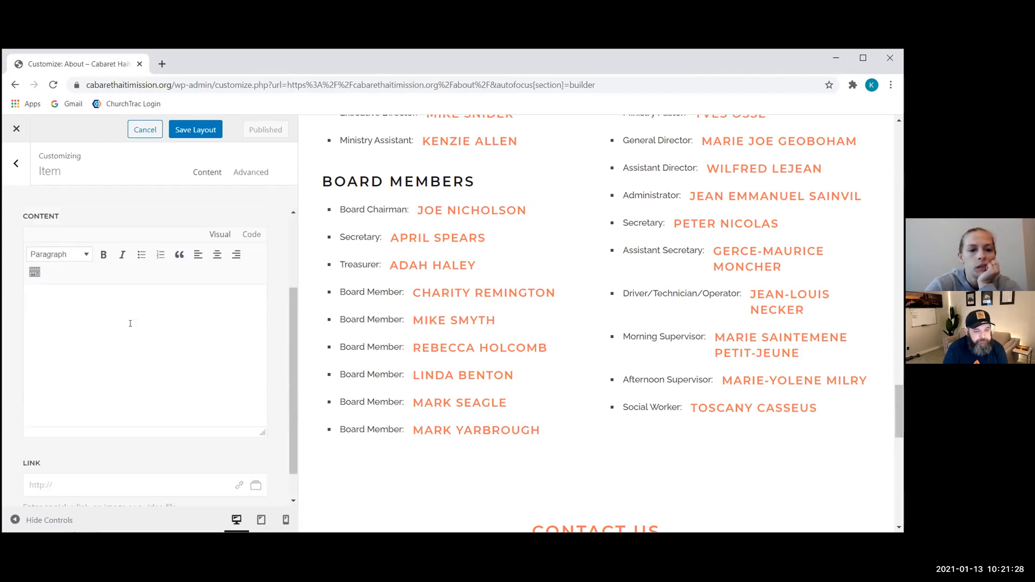
scroll(129, 327, "up", 3)
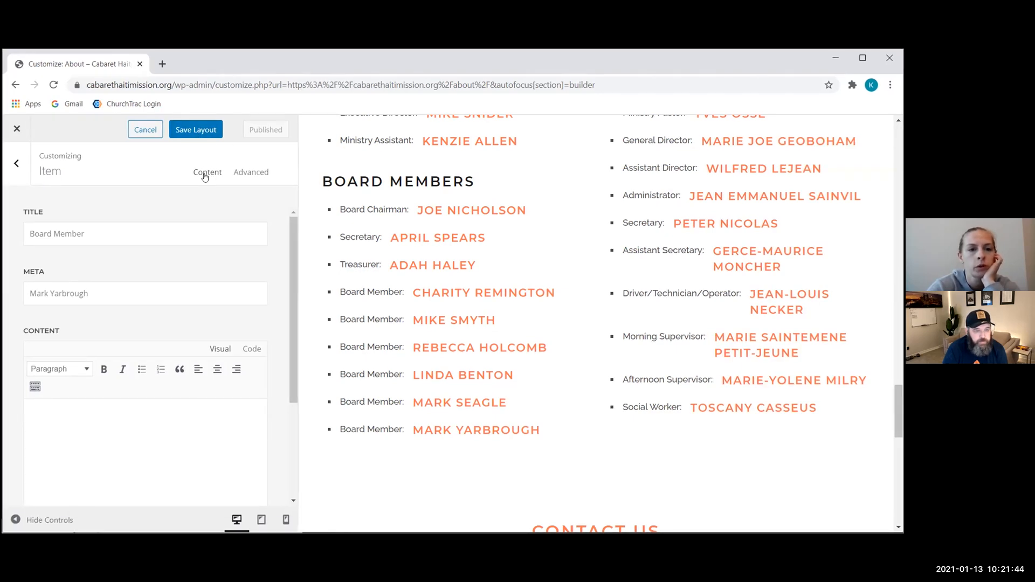
left_click(207, 130)
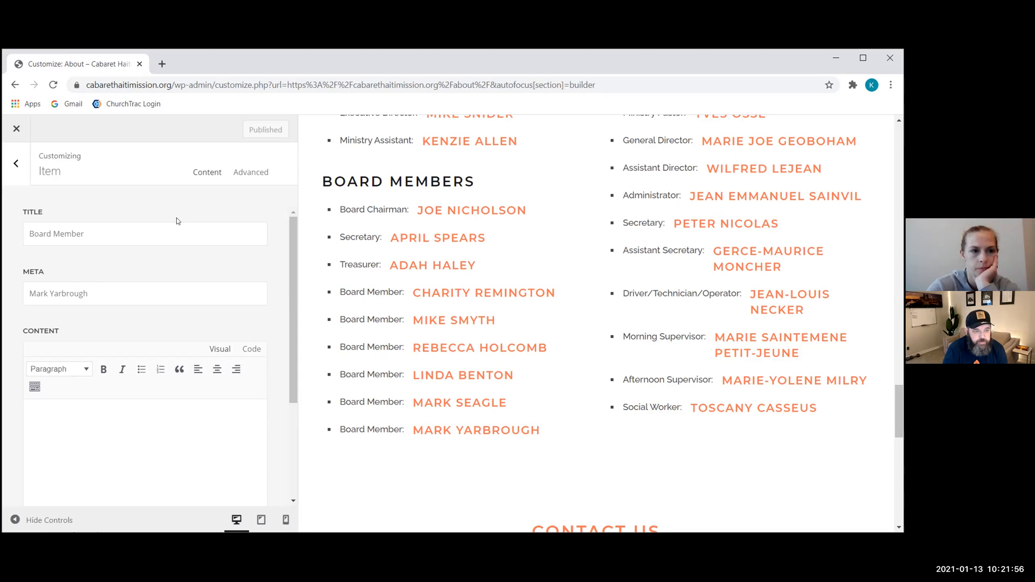
Step: Add another 'Board Member' item with a second member's name in Meta and save the layout
left_click(16, 165)
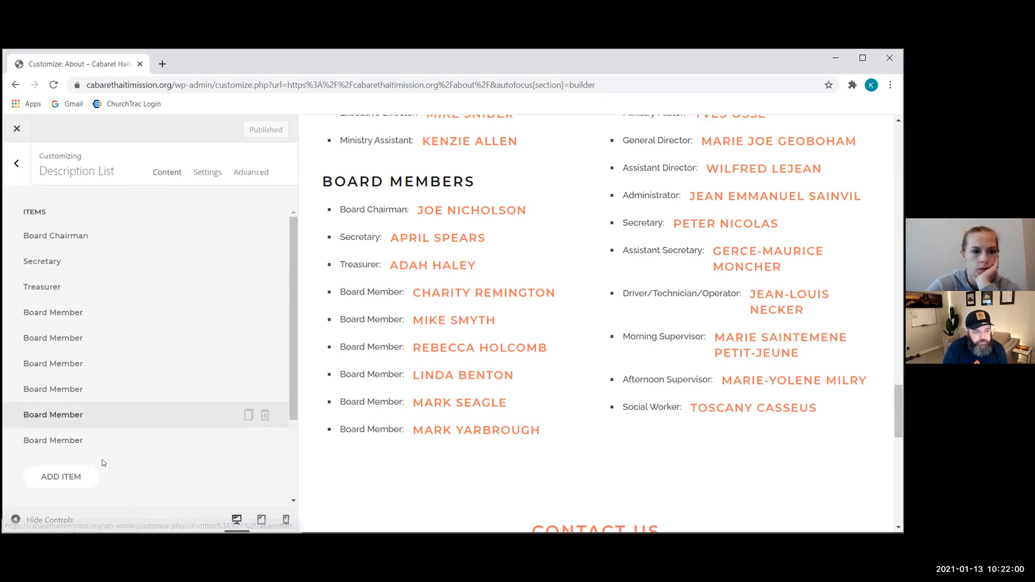
left_click(67, 477)
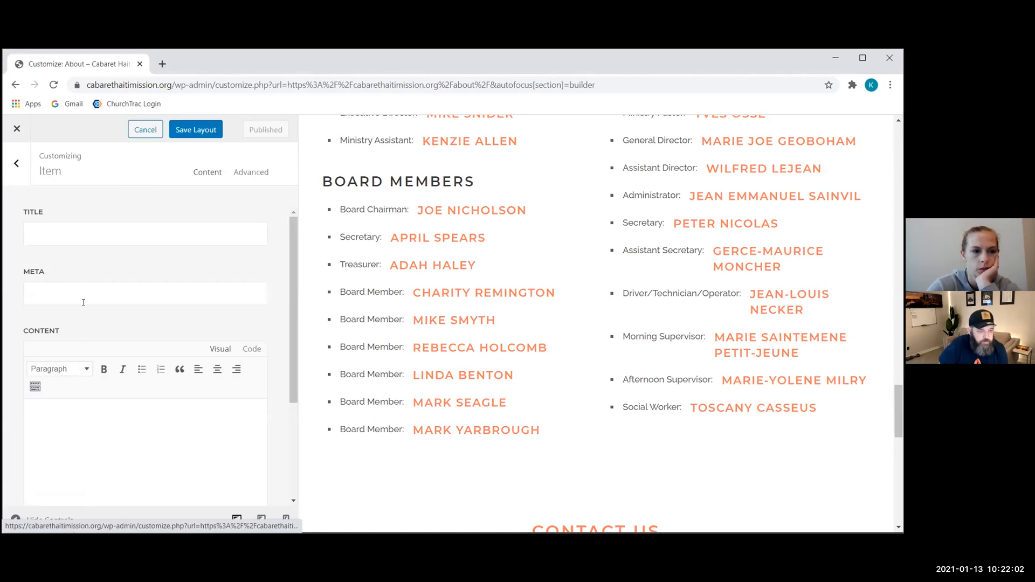
left_click(94, 232)
type("T")
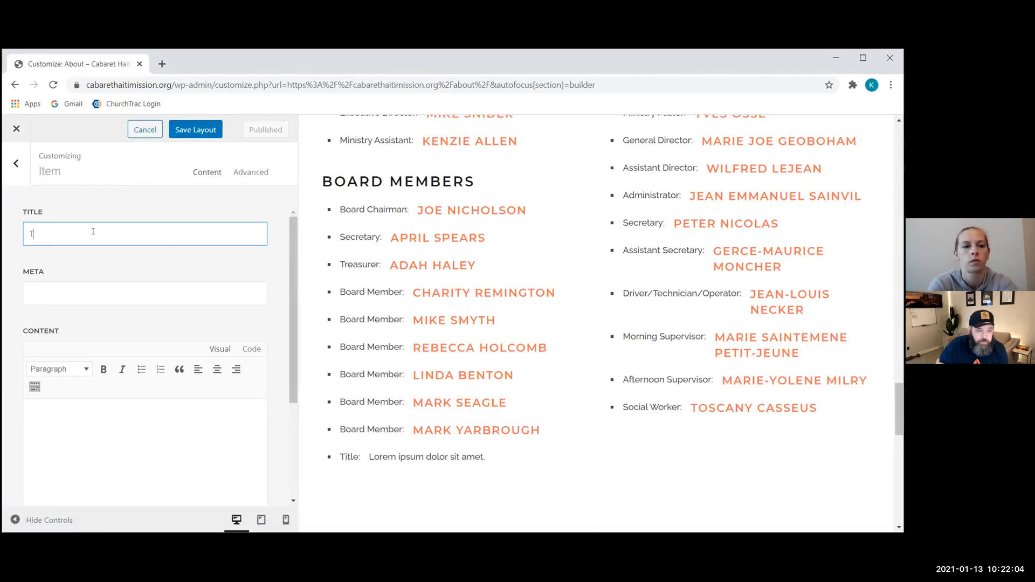
type("obitha")
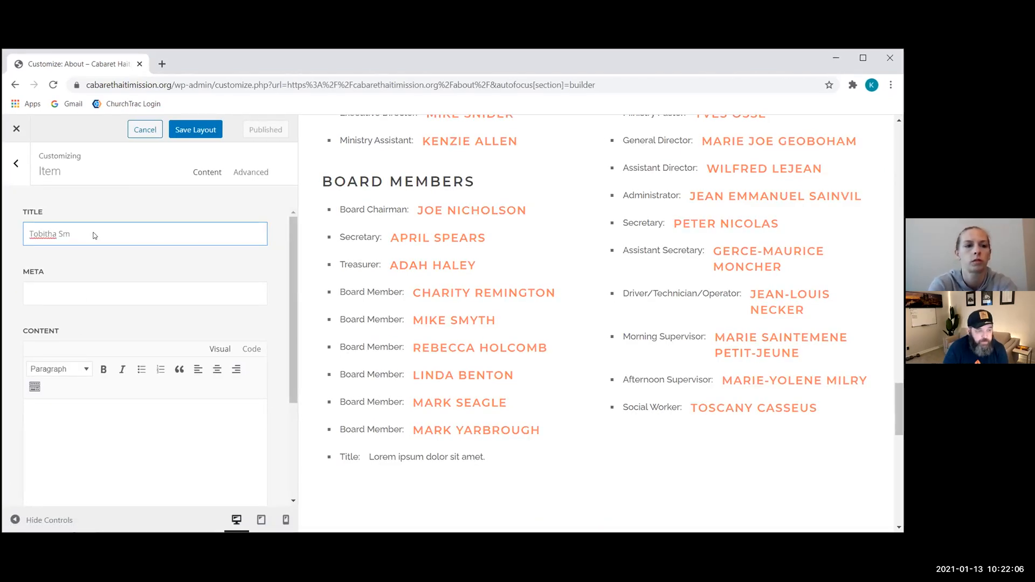
key("ctrl+a")
key("BackSpace")
type("Board Member")
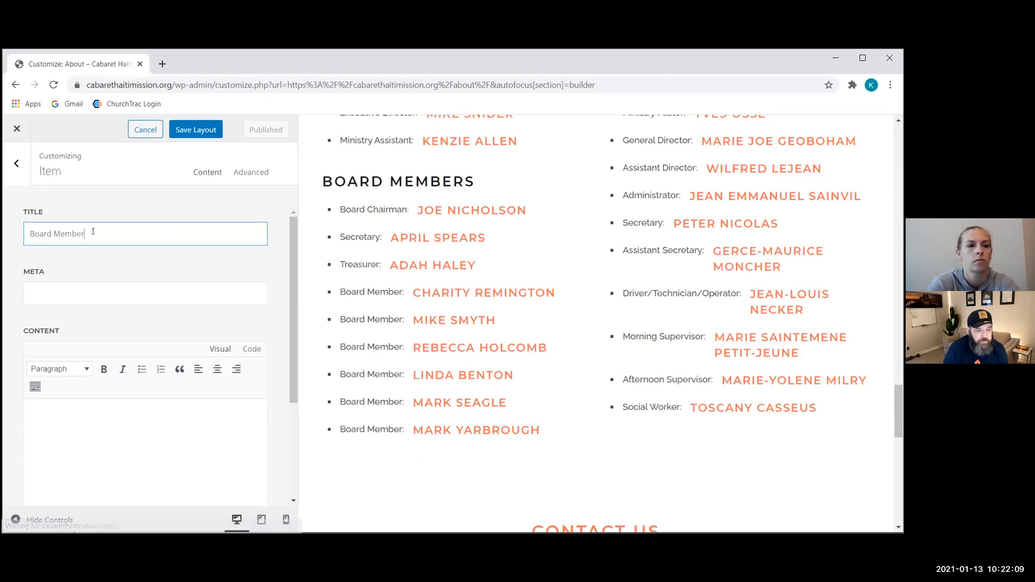
left_click(83, 291)
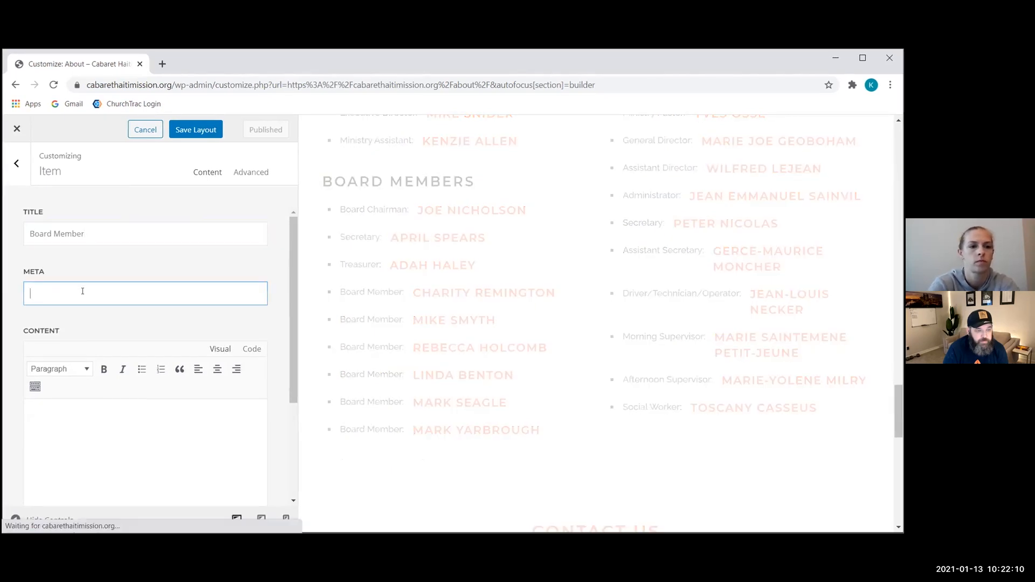
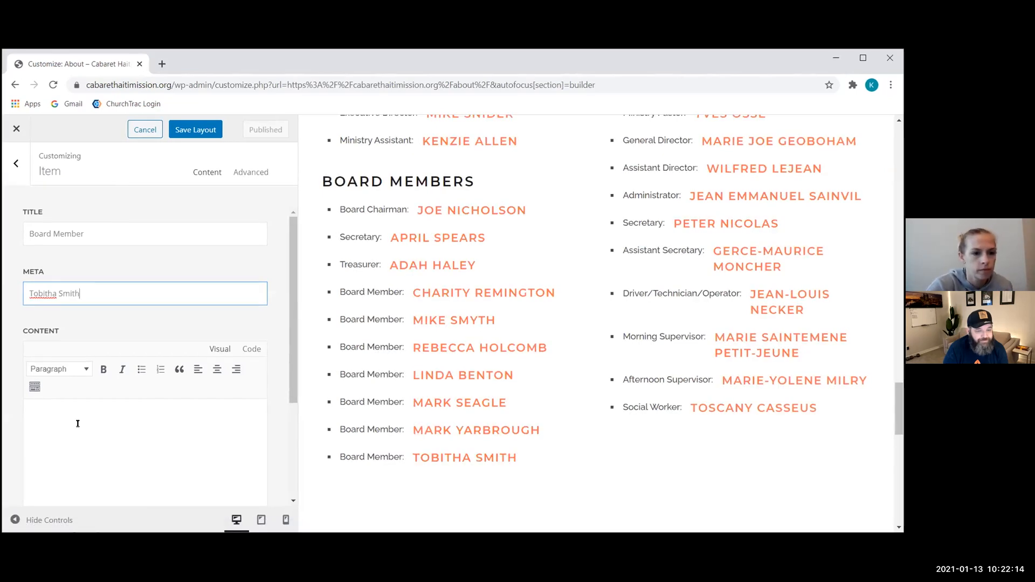
left_click(182, 132)
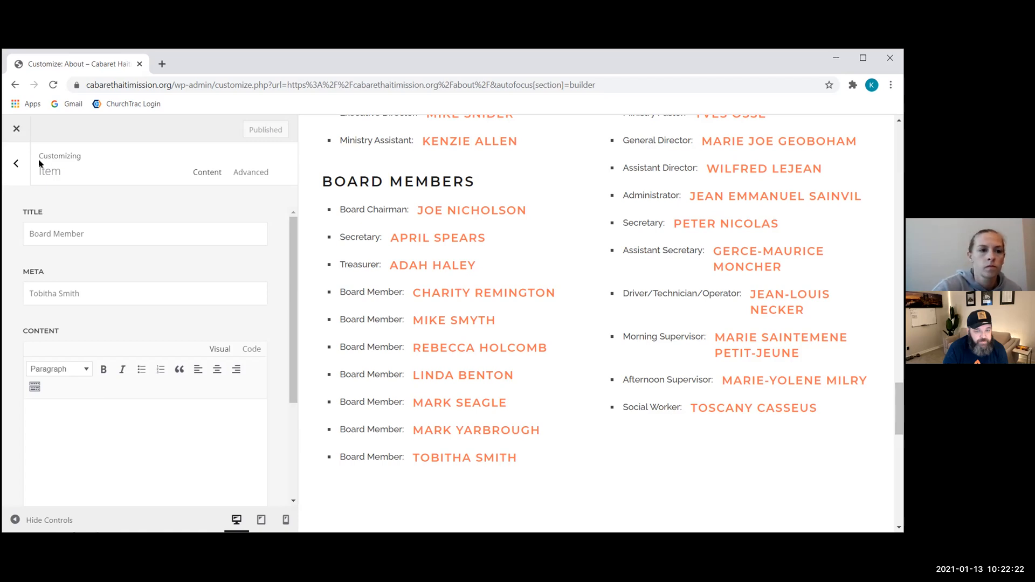
Step: Review the Board Members list in the preview, then close the builder
left_click(16, 164)
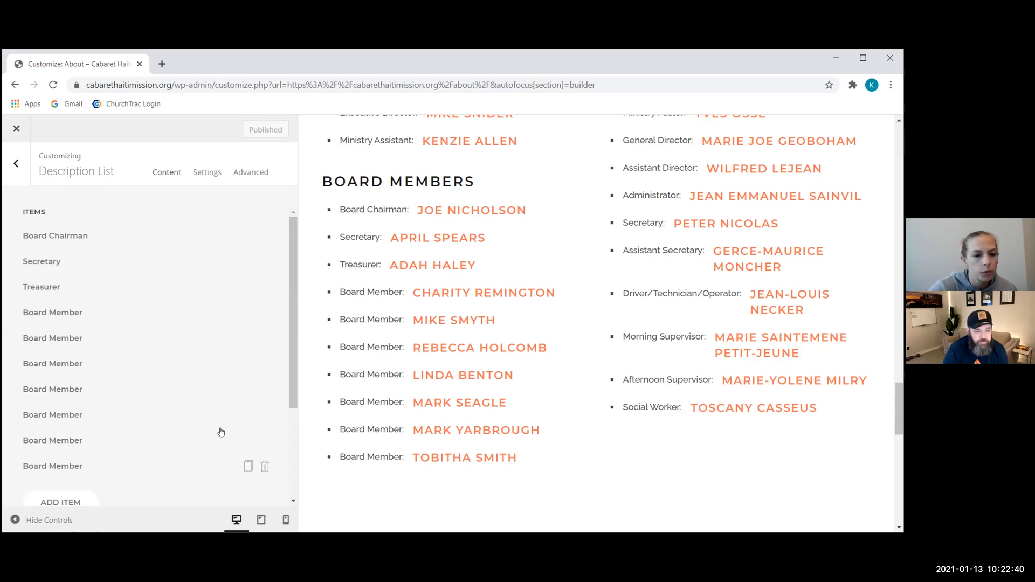
scroll(220, 431, "down", 1)
scroll(220, 430, "up", 1)
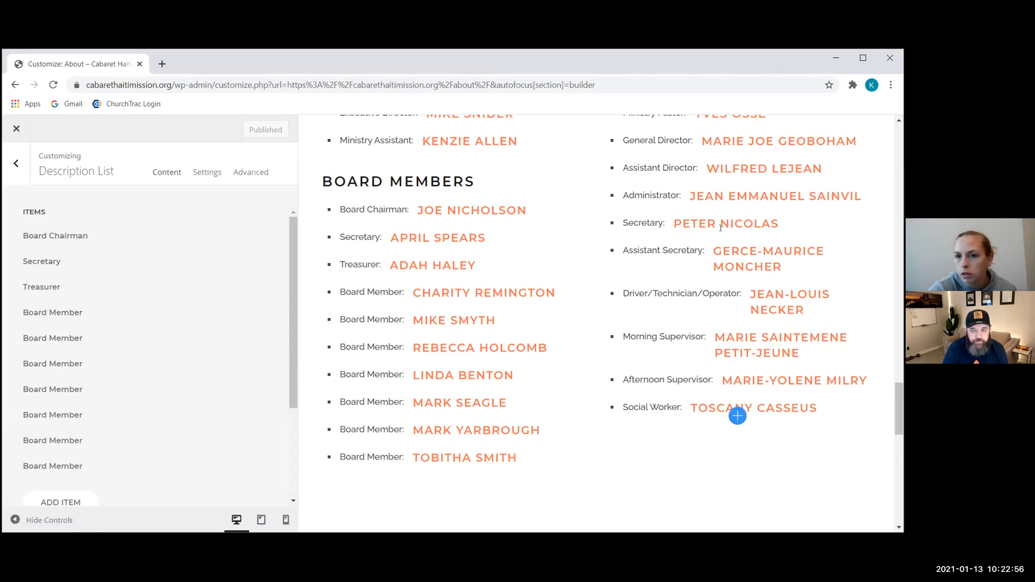
scroll(721, 231, "up", 3)
scroll(721, 231, "down", 3)
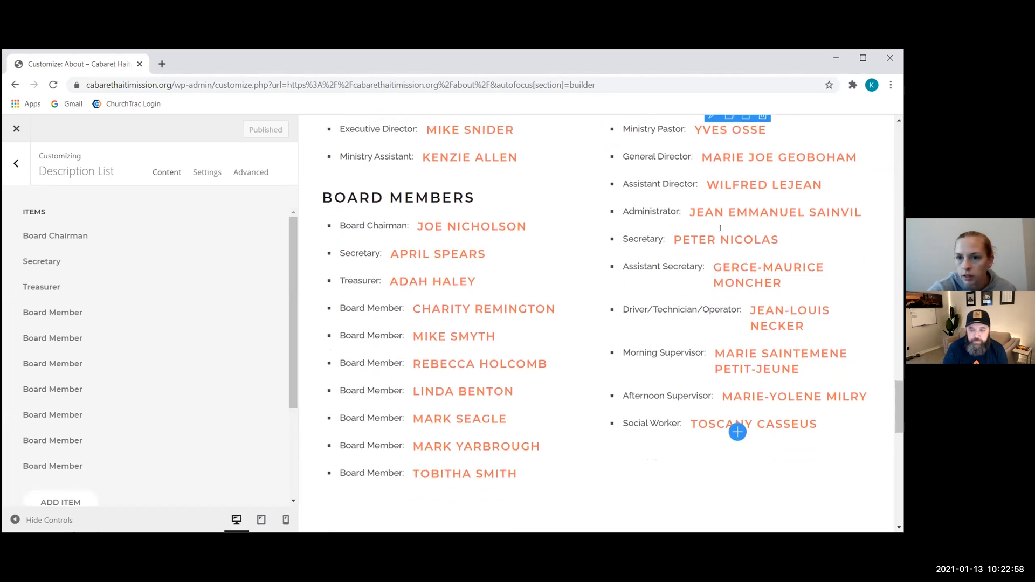
scroll(721, 231, "down", 1)
scroll(722, 231, "down", 2)
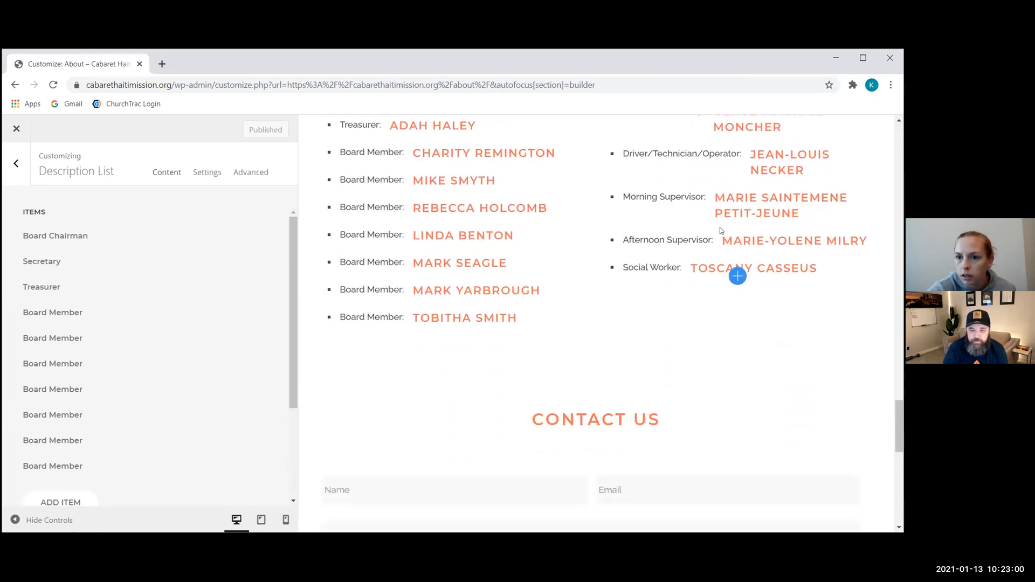
scroll(721, 231, "up", 6)
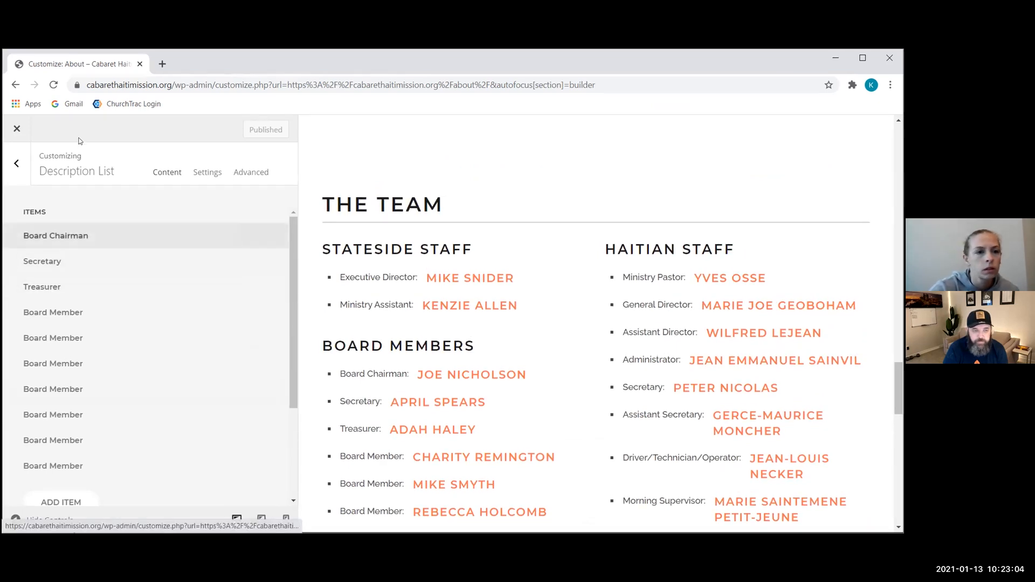
left_click(16, 131)
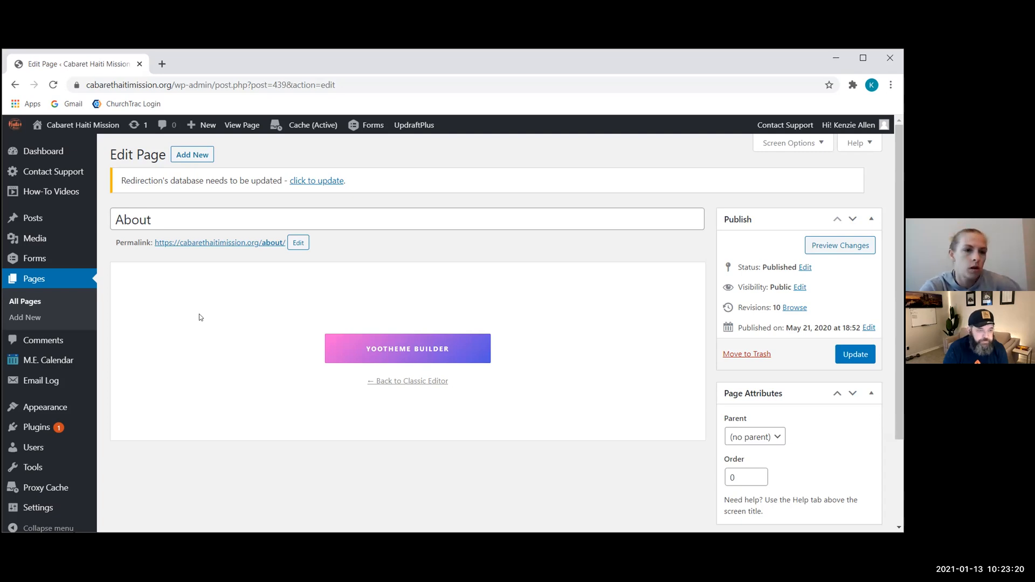
Step: Open the Frontpage for editing from the Pages list
mouse_move(33, 246)
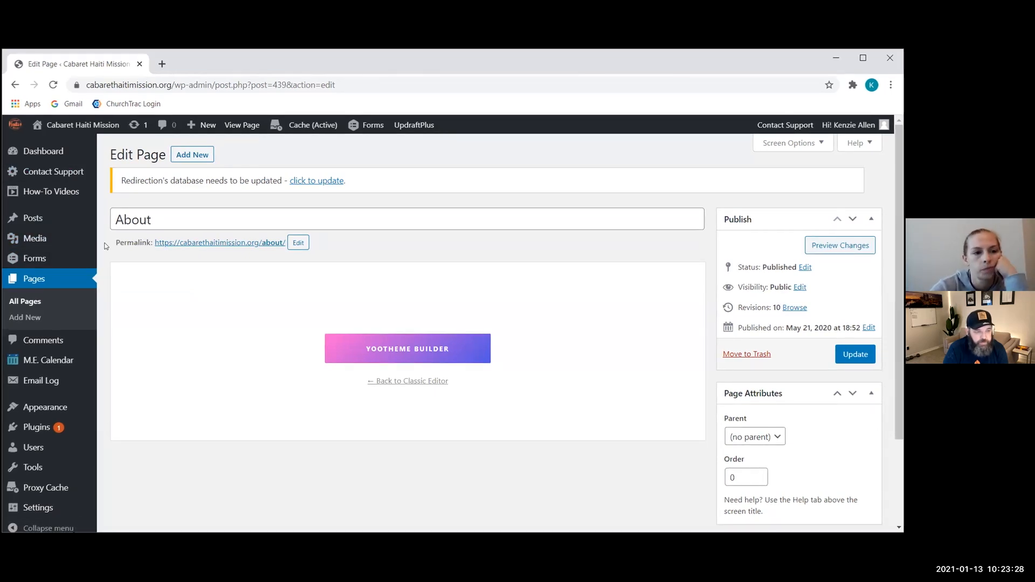
left_click(54, 278)
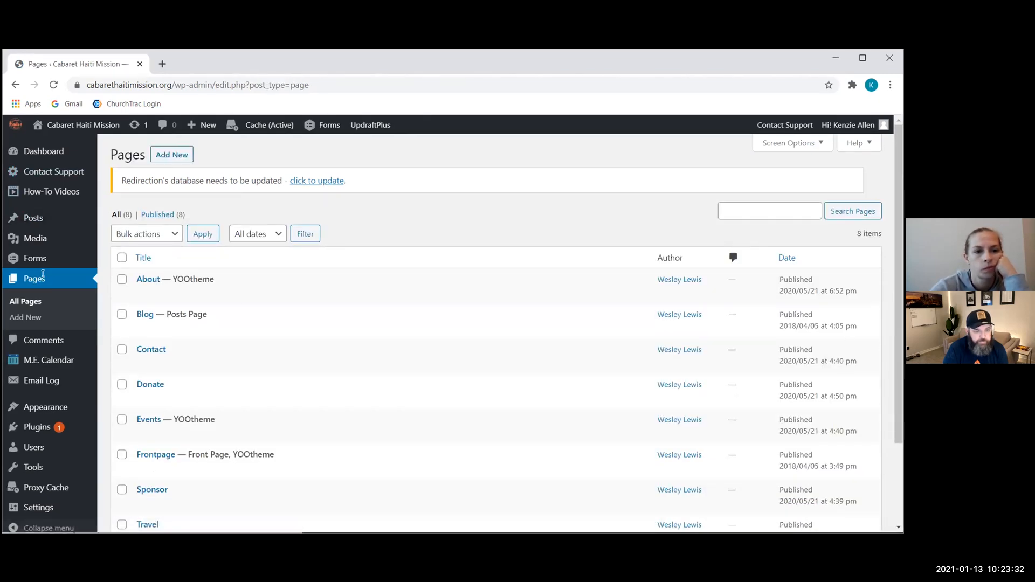
scroll(284, 314, "down", 3)
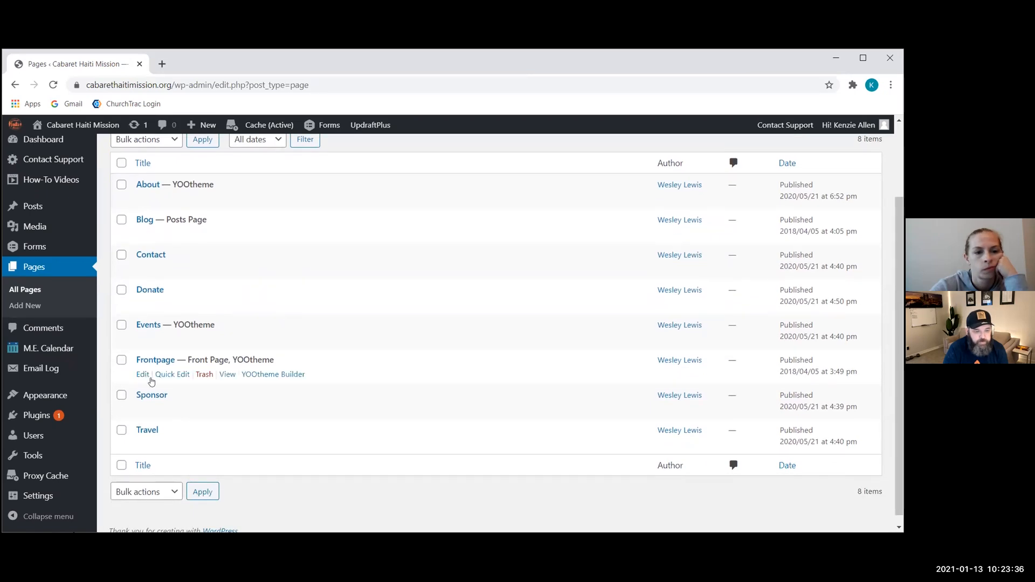
left_click(146, 360)
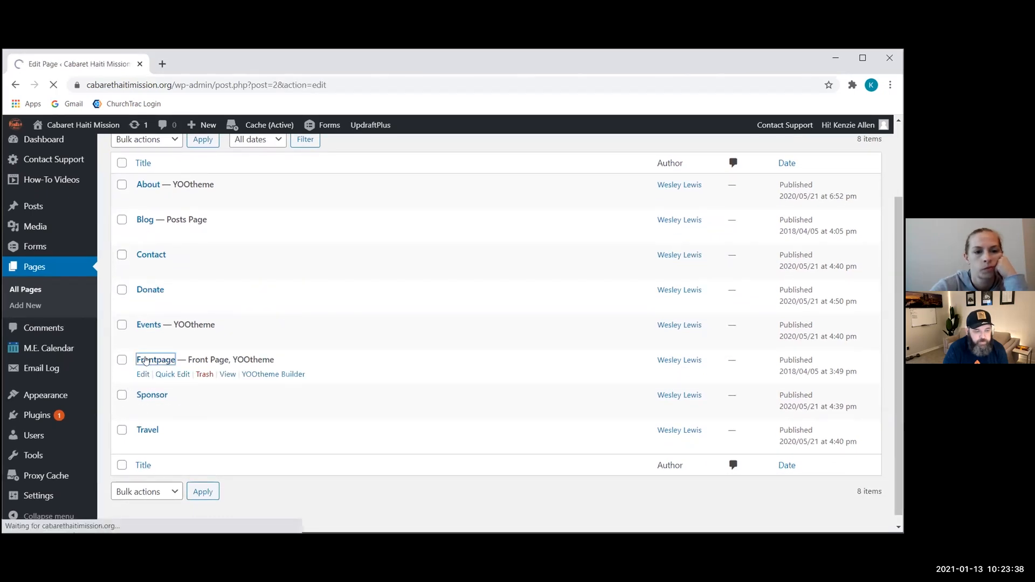
Step: Launch the Frontpage in YOOtheme Builder and swipe through the children's sponsorship slider
left_click(420, 342)
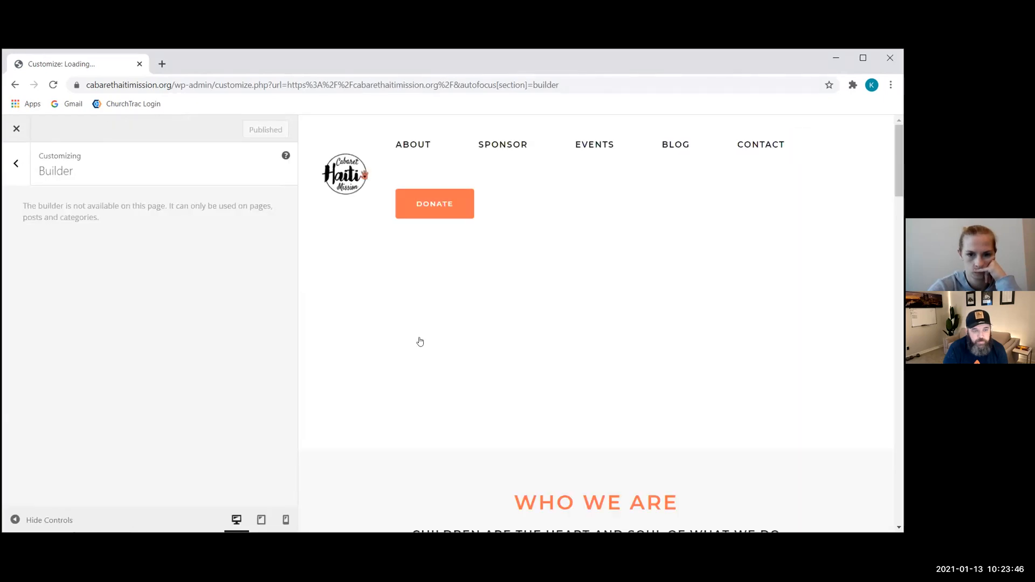
scroll(420, 342, "down", 3)
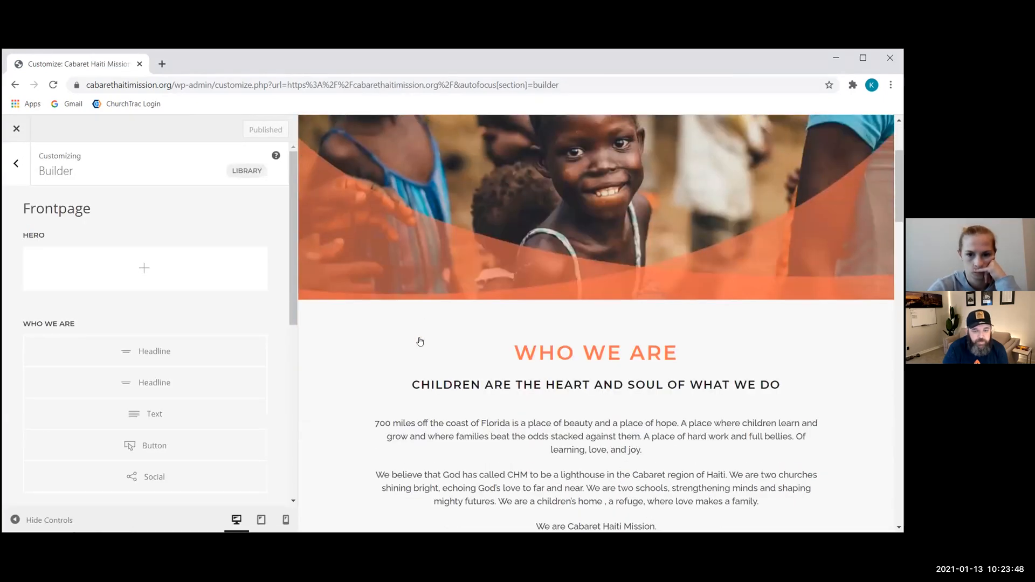
scroll(420, 342, "down", 10)
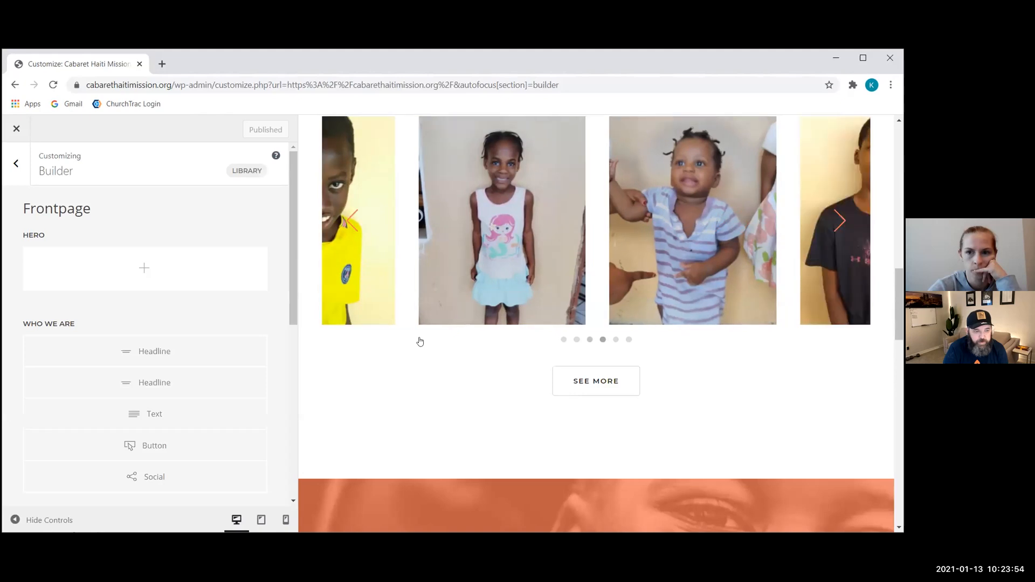
scroll(420, 342, "up", 1)
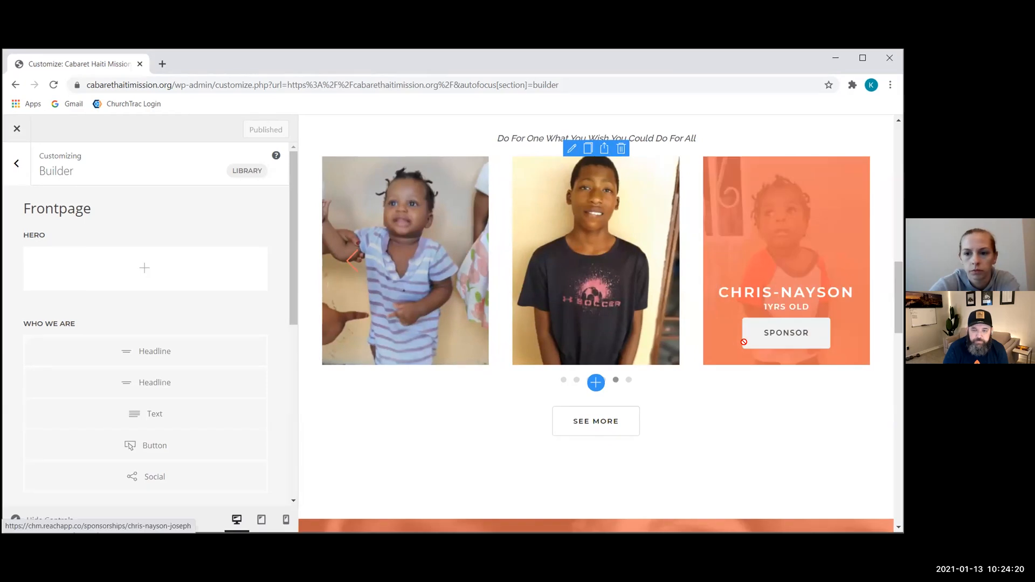
left_click_drag(750, 337, 745, 342)
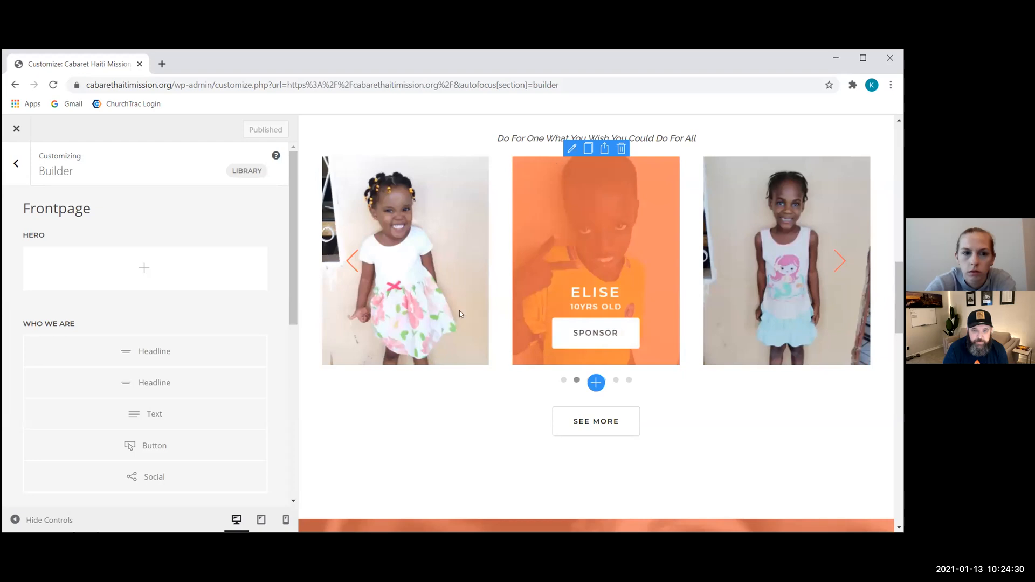
Step: Open the sponsorship slider's item list and add a new empty slide item
left_click(571, 149)
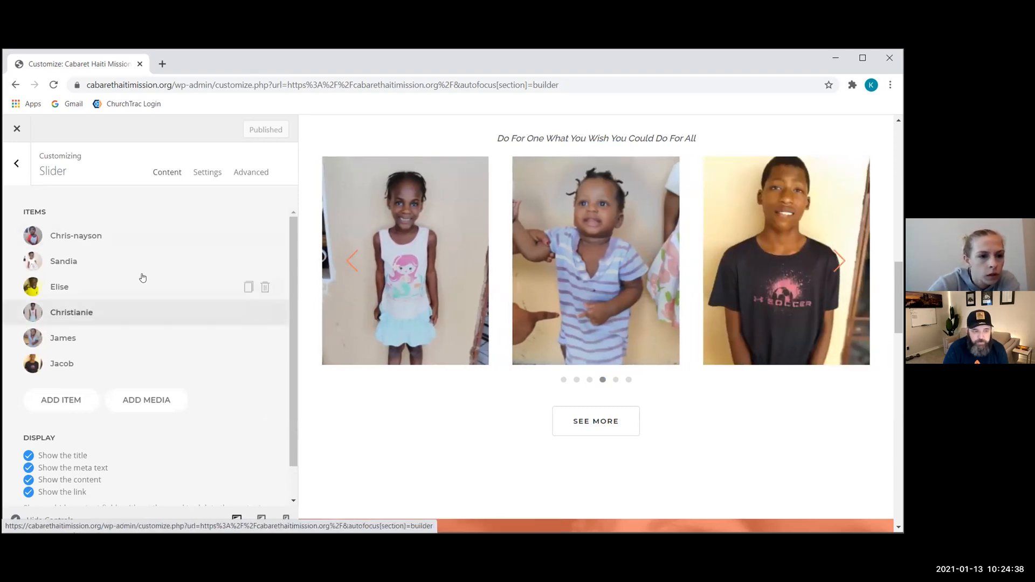
scroll(142, 277, "down", 1)
scroll(142, 278, "up", 1)
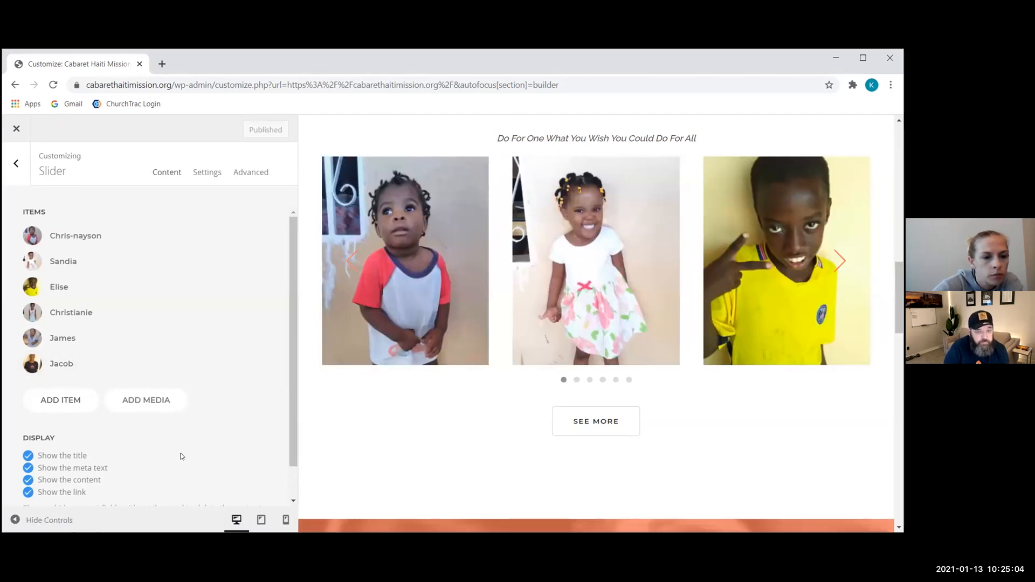
scroll(182, 457, "down", 1)
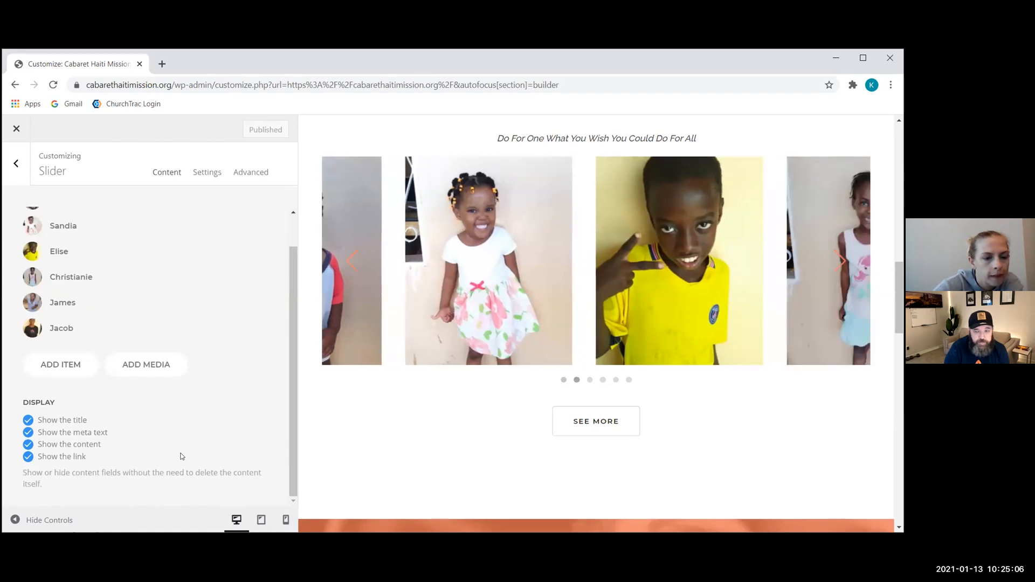
scroll(182, 456, "up", 1)
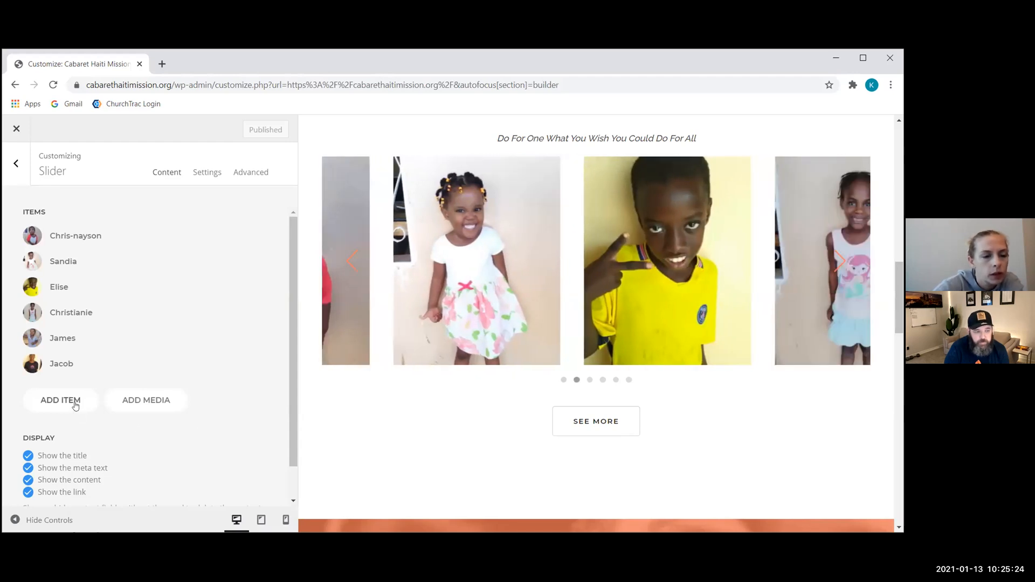
left_click(76, 400)
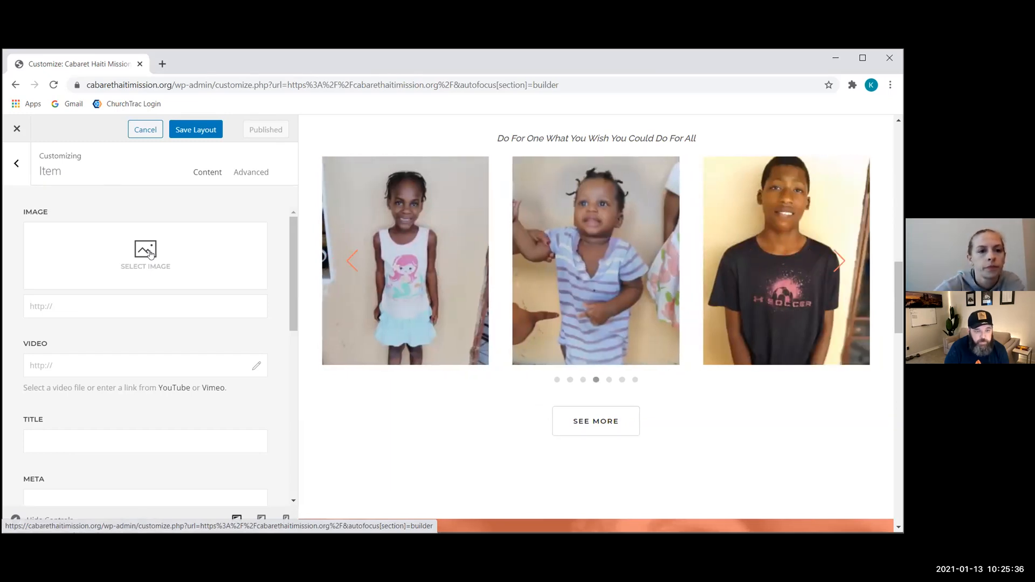
left_click(151, 251)
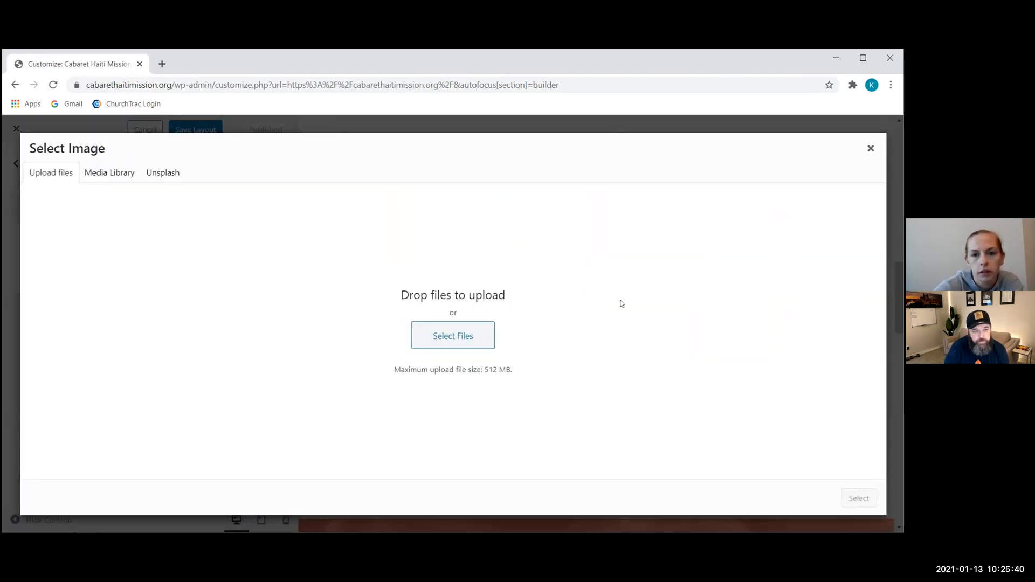
left_click(100, 170)
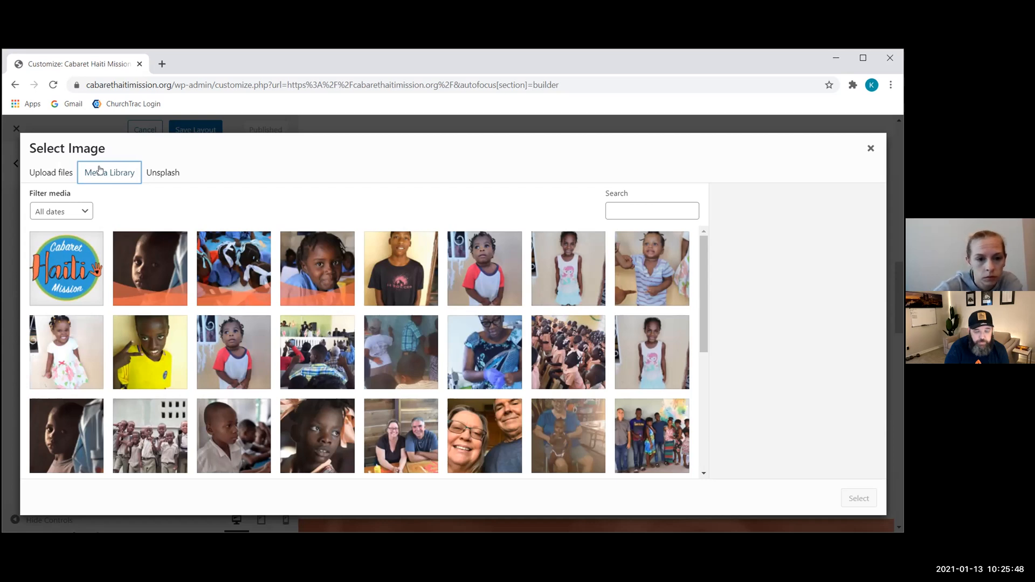
left_click(176, 171)
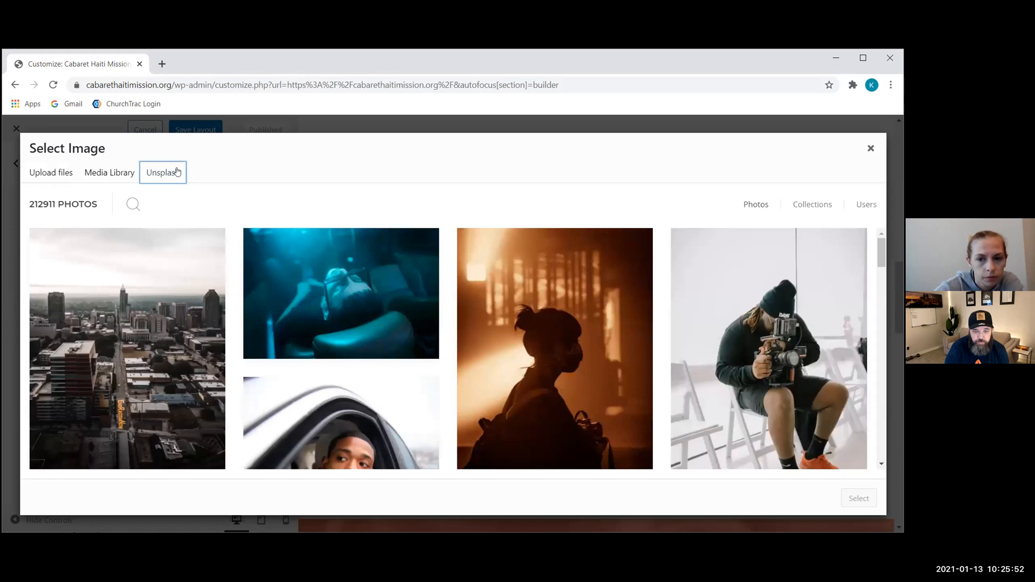
left_click(111, 171)
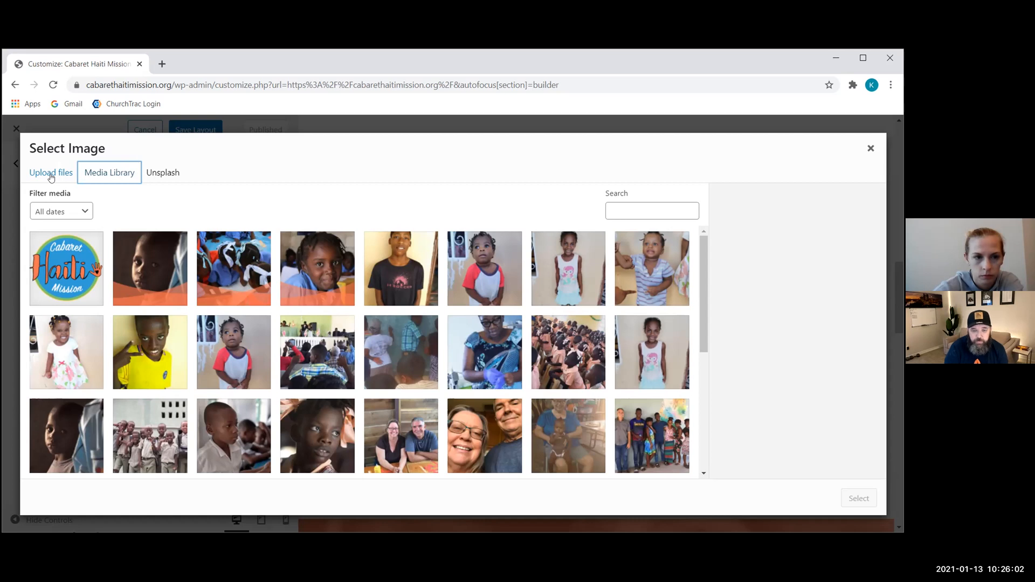
left_click(52, 174)
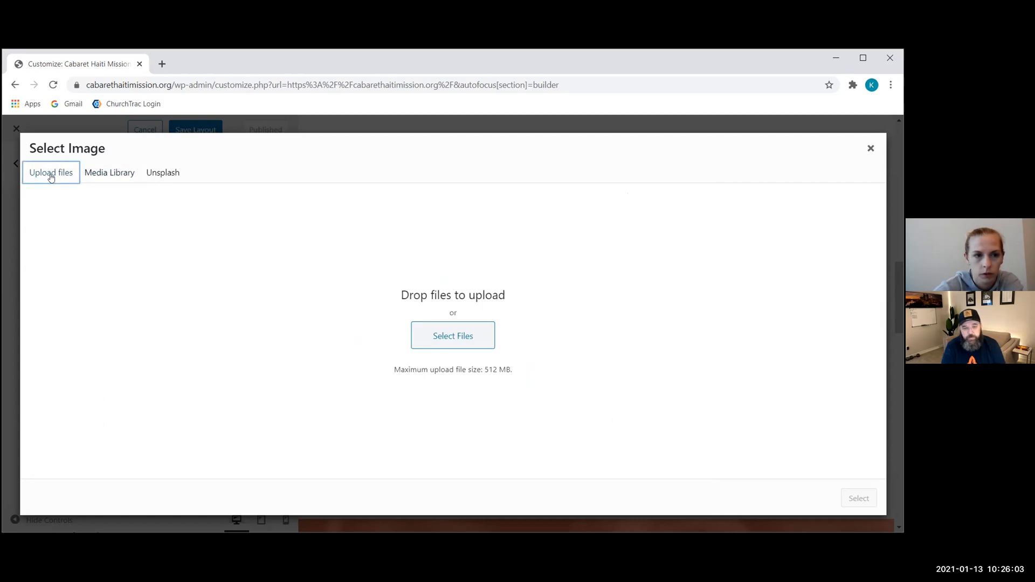
left_click(872, 150)
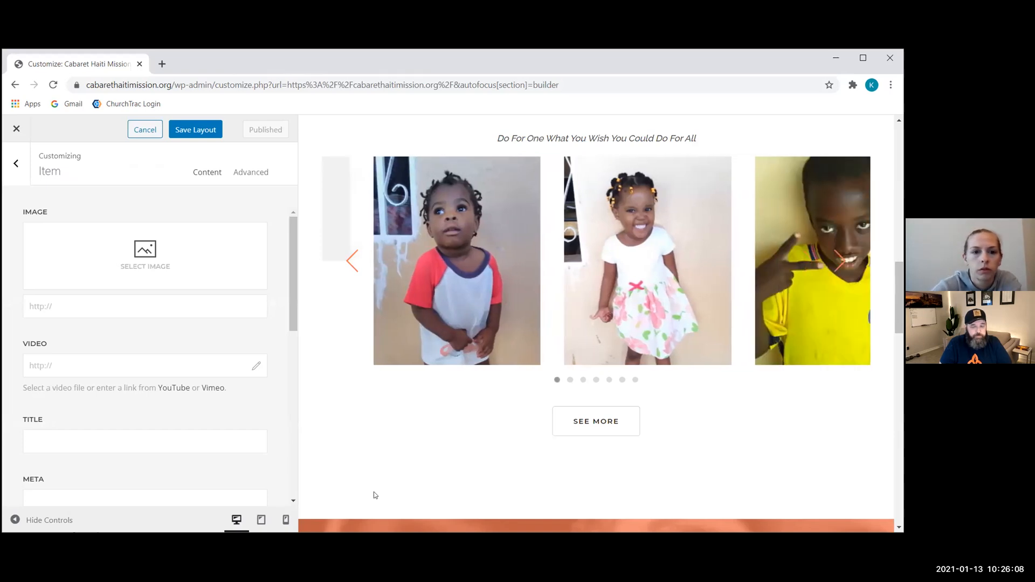
Step: Cancel the customizer edits and confirm discarding the empty slide
left_click(139, 134)
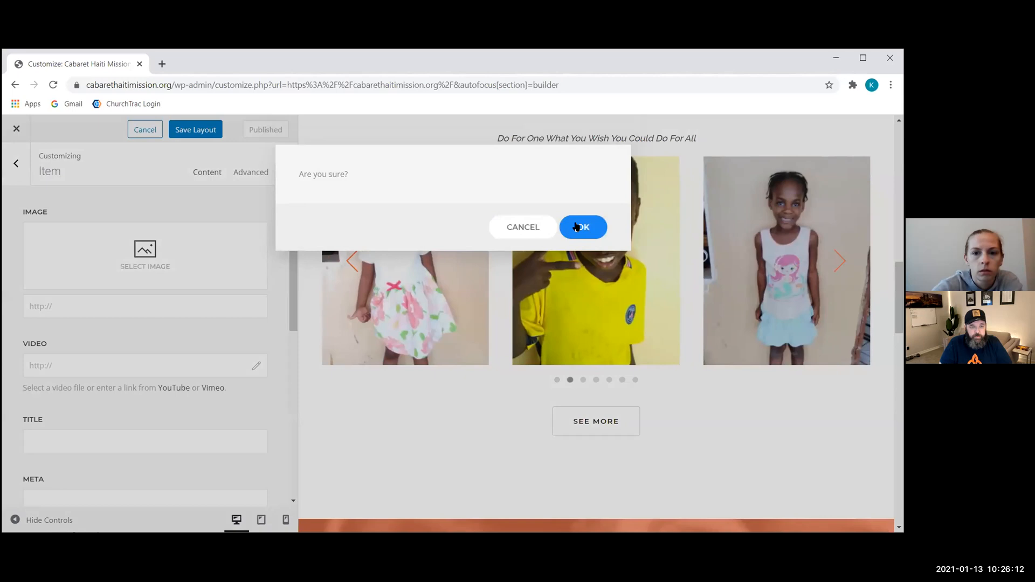
left_click(597, 223)
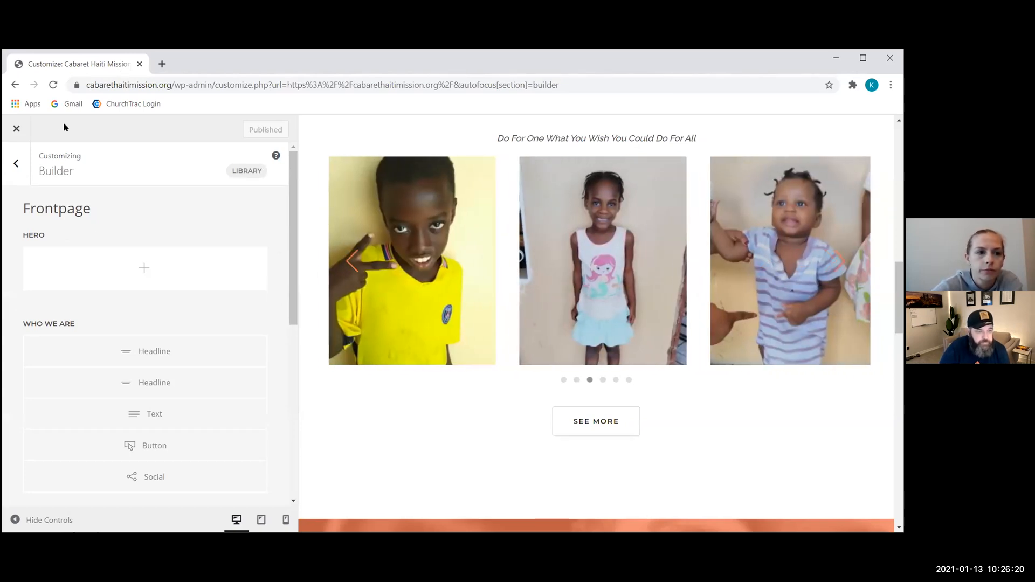
Step: Close the builder to the Frontpage's Edit Page and go to the Posts list
left_click(17, 130)
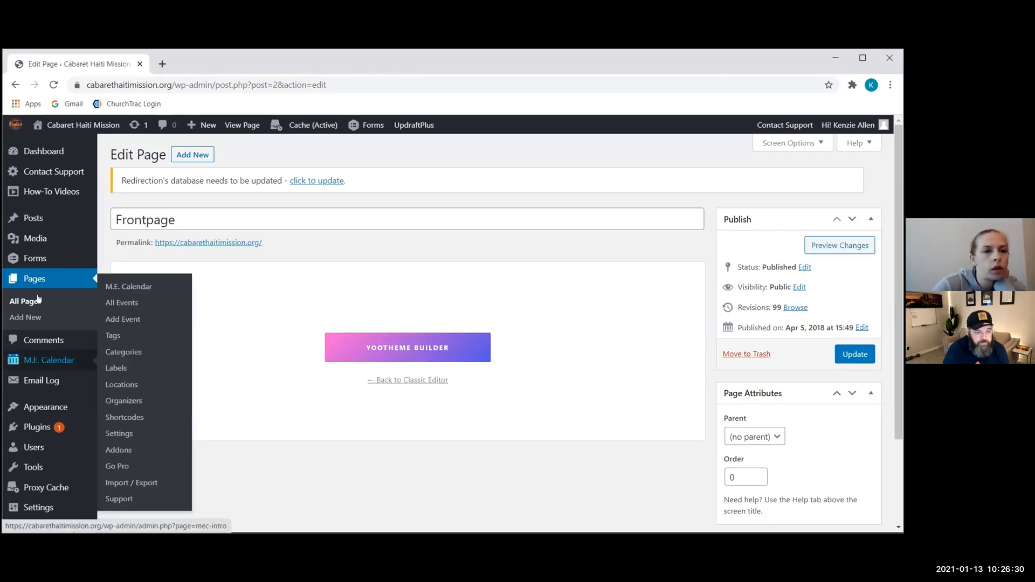
scroll(41, 178, "down", 2)
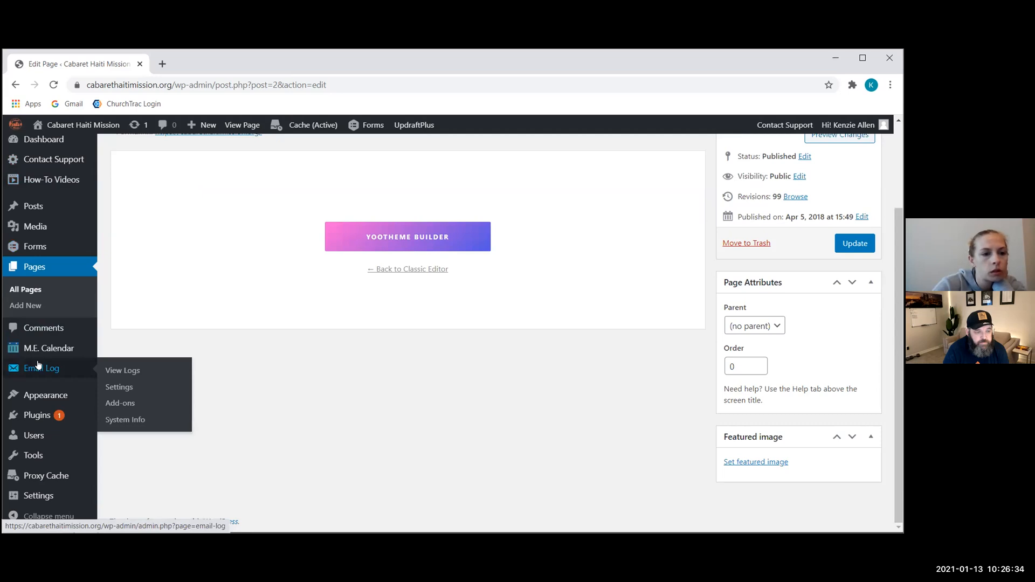
left_click(47, 211)
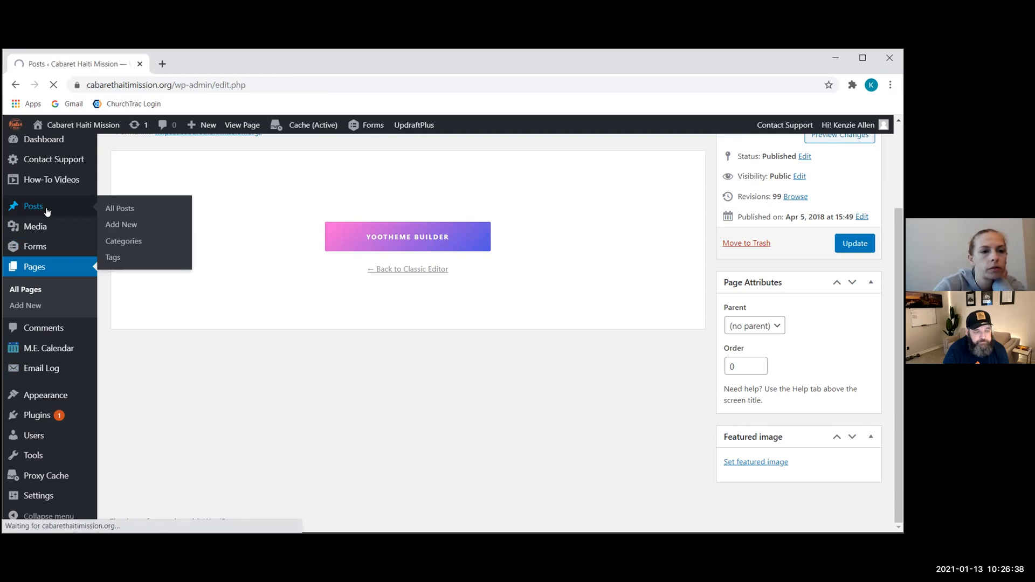